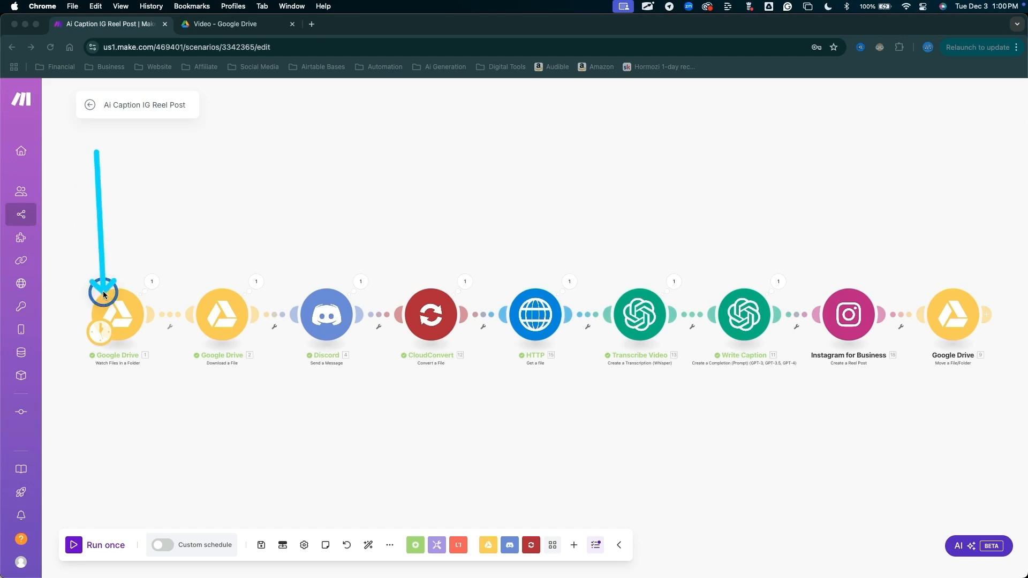
mouse_move(612, 348)
mouse_down()
mouse_move(669, 168)
mouse_move(709, 134)
mouse_move(728, 159)
mouse_move(551, 199)
mouse_move(546, 268)
mouse_move(731, 274)
mouse_move(575, 279)
mouse_up()
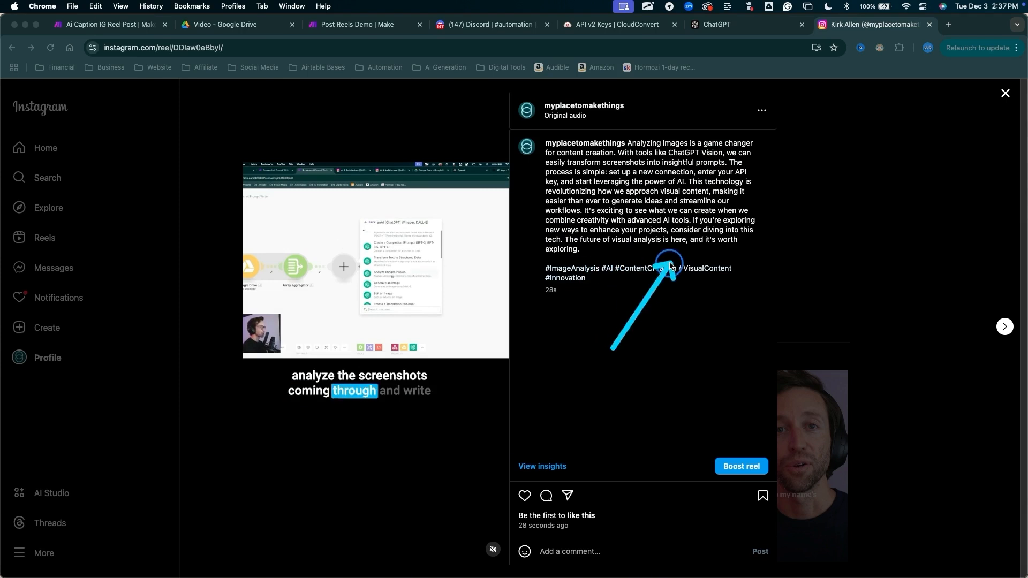
key(Escape)
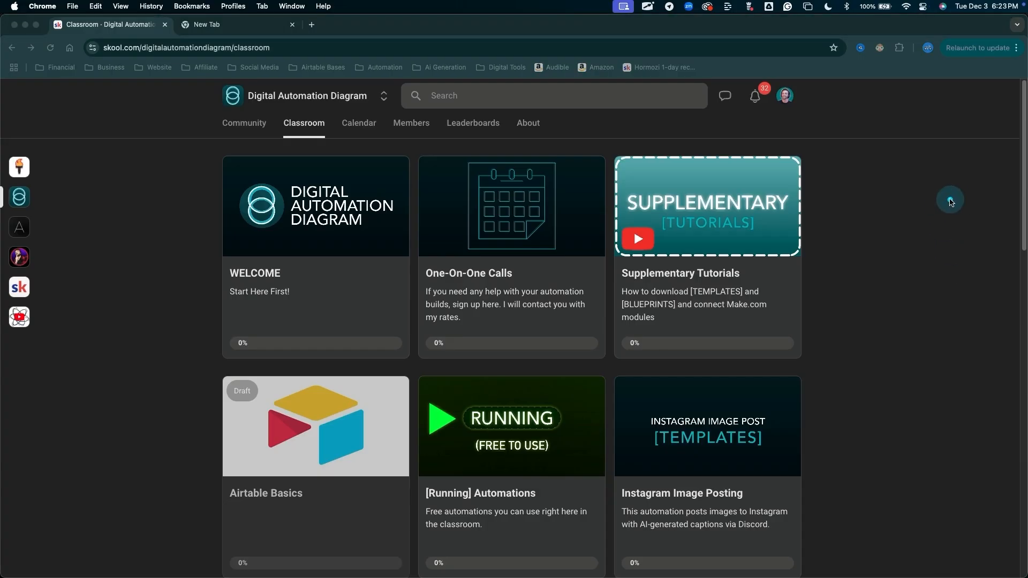
mouse_move(950, 201)
mouse_down()
mouse_move(814, 200)
mouse_move(814, 327)
mouse_move(808, 210)
mouse_up()
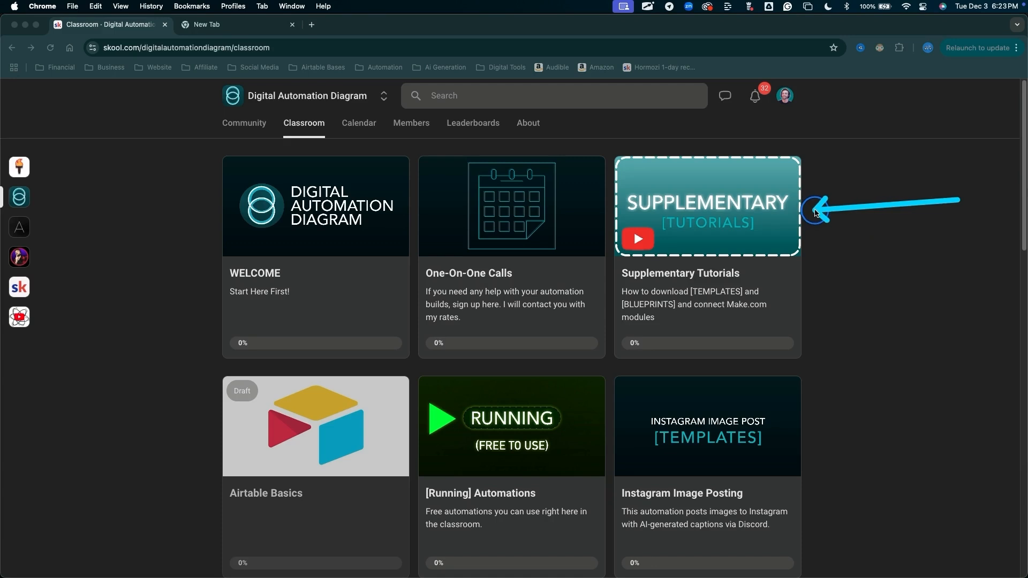
key(Escape)
click(785, 221)
mouse_move(124, 217)
mouse_down()
mouse_move(222, 213)
mouse_move(202, 221)
mouse_move(197, 244)
mouse_move(216, 284)
mouse_up()
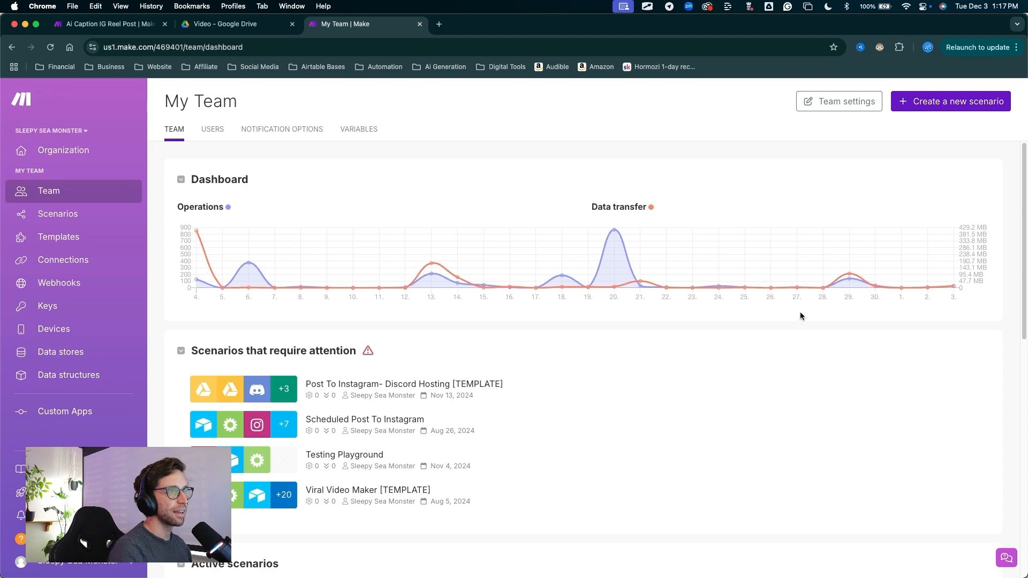
Create a new scenario and name it Post Reels Demo
mouse_move(785, 320)
mouse_down()
mouse_move(921, 142)
mouse_move(922, 113)
mouse_up()
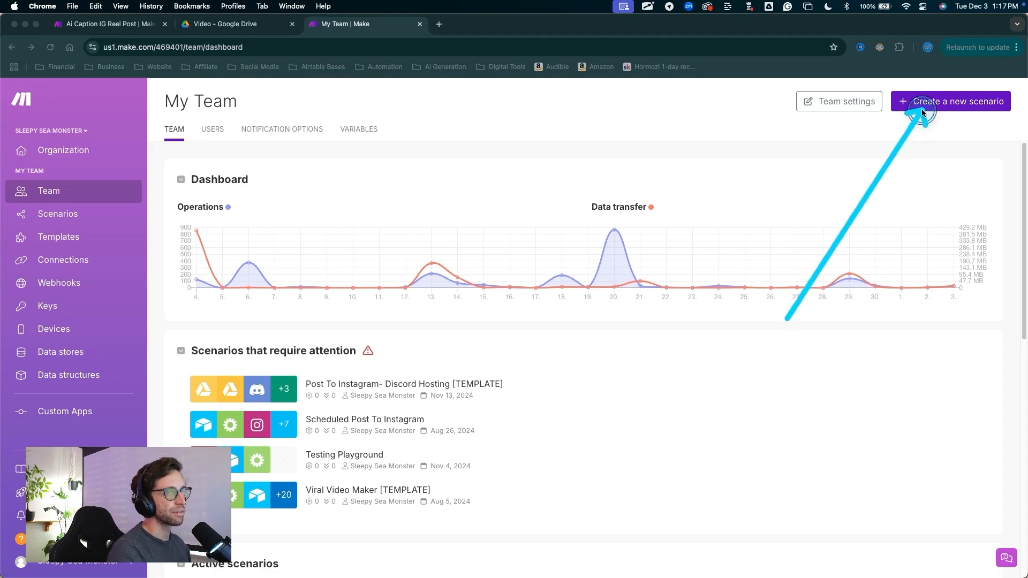
click(926, 116)
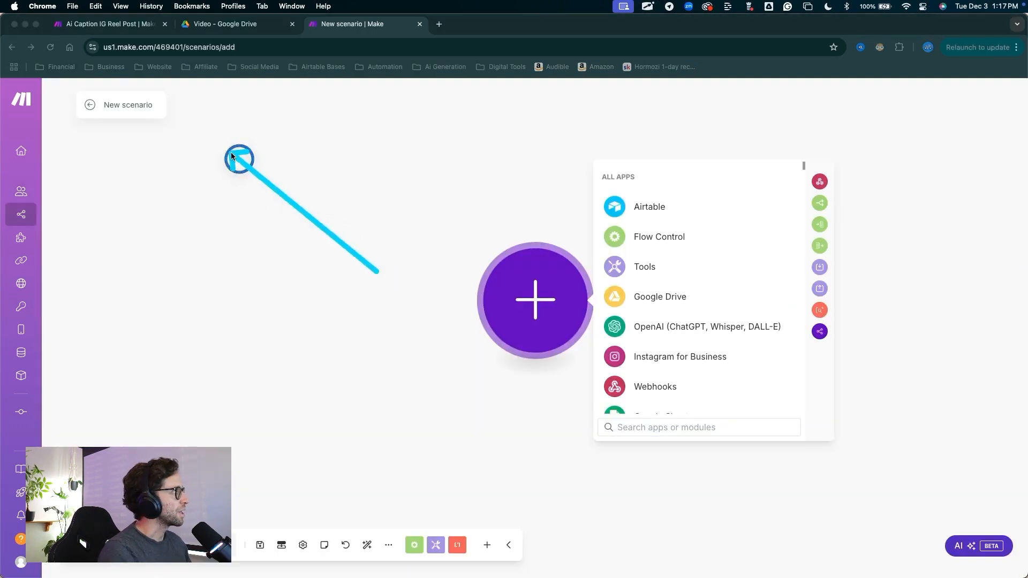
click(135, 105)
text(Post Reels Demo)
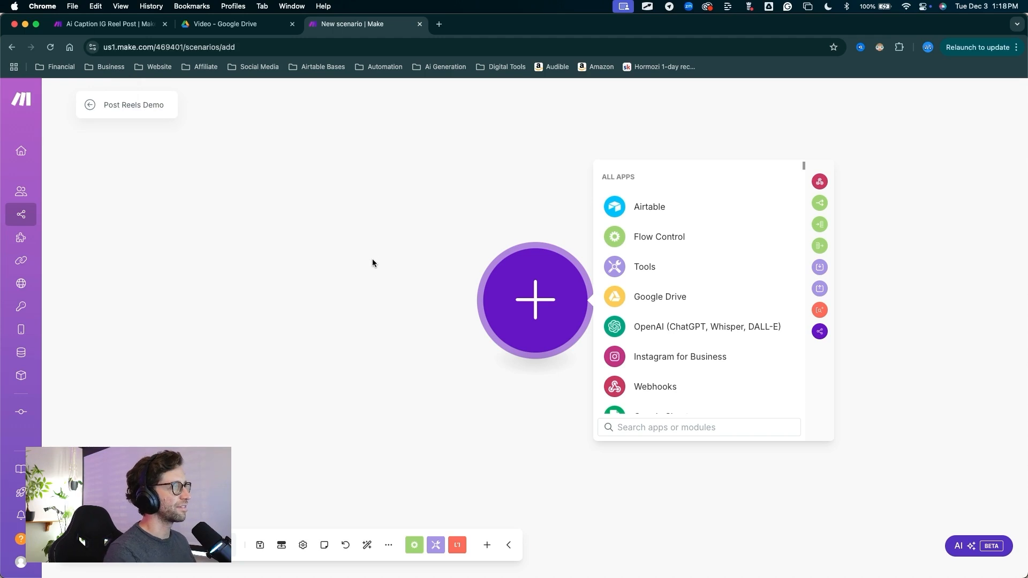
Search the apps for Google Drive and add its Watch Files in a Folder trigger as the scenario's first module
drag(356, 236, 540, 294)
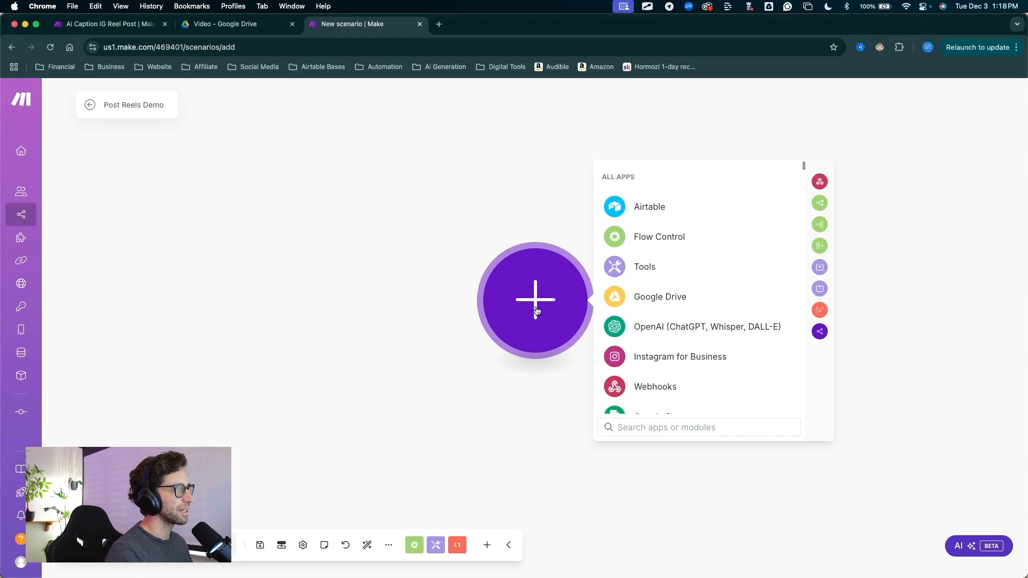
mouse_move(546, 159)
mouse_down()
mouse_move(592, 220)
mouse_move(635, 401)
mouse_move(585, 452)
mouse_up()
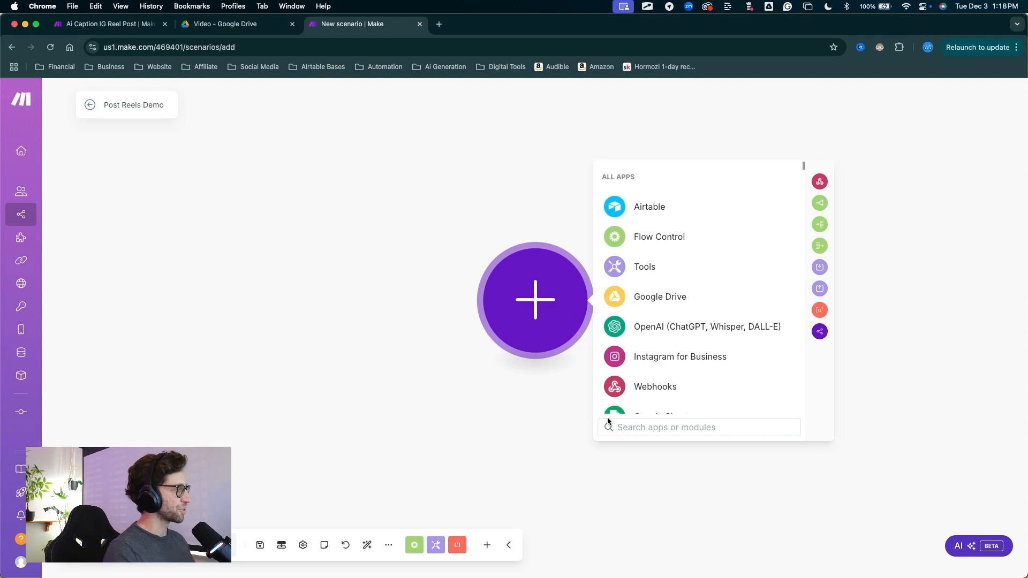
click(635, 427)
text(googl)
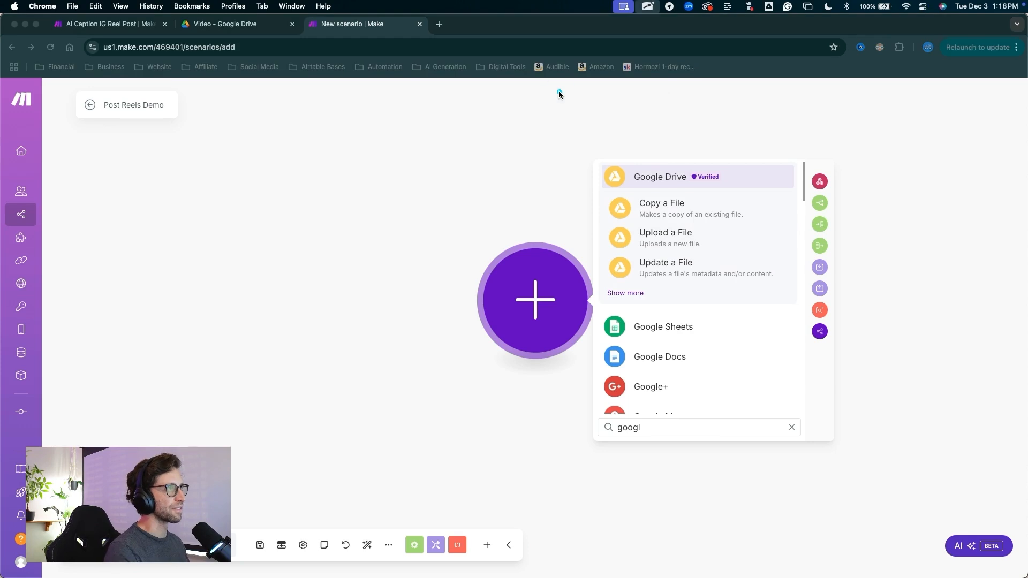
mouse_move(558, 91)
mouse_down()
mouse_move(619, 225)
mouse_move(615, 249)
mouse_move(601, 127)
mouse_move(619, 275)
mouse_move(623, 183)
mouse_move(635, 151)
mouse_move(631, 188)
mouse_move(638, 175)
mouse_up()
click(653, 178)
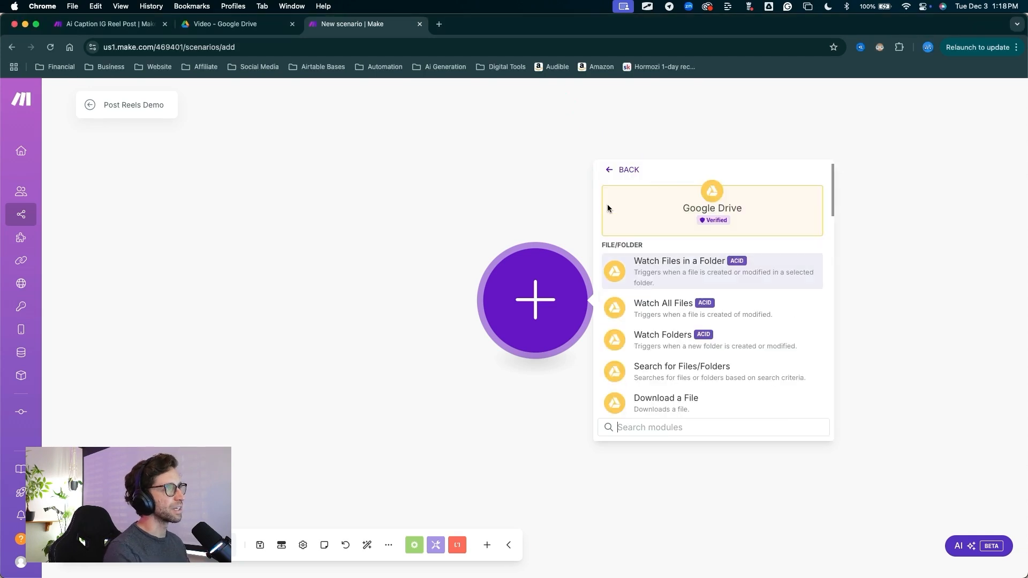
mouse_move(544, 223)
mouse_down()
mouse_move(596, 293)
mouse_move(603, 429)
mouse_move(608, 340)
mouse_move(603, 374)
mouse_move(632, 363)
mouse_up()
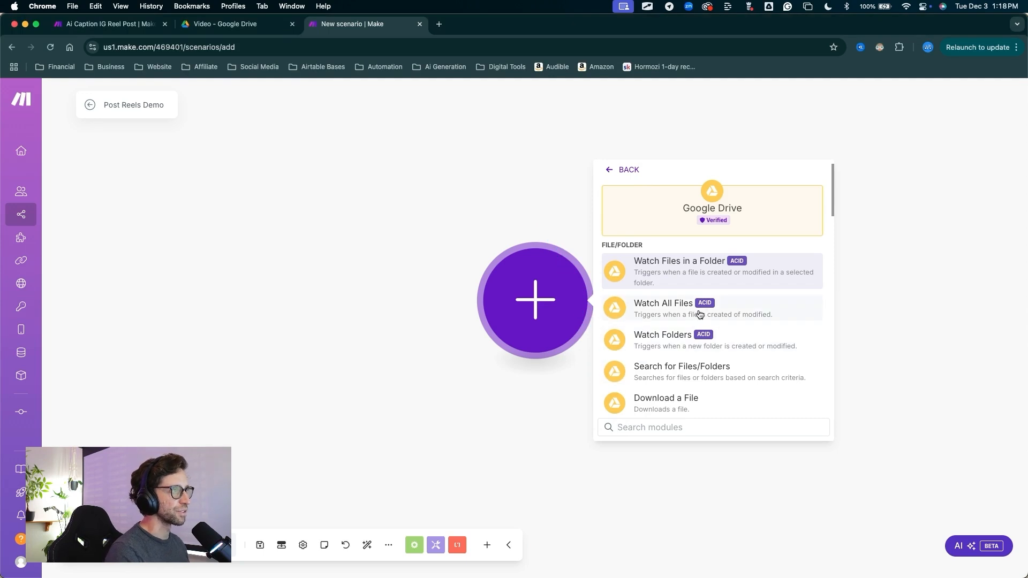
click(701, 266)
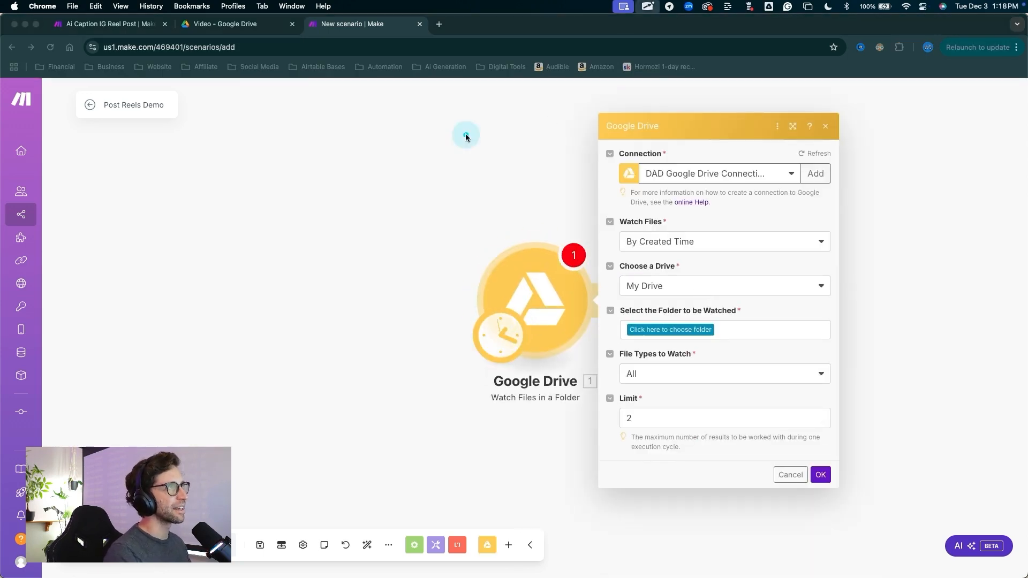
mouse_move(466, 137)
mouse_down()
mouse_move(636, 174)
mouse_move(598, 179)
mouse_move(653, 167)
mouse_move(602, 171)
mouse_up()
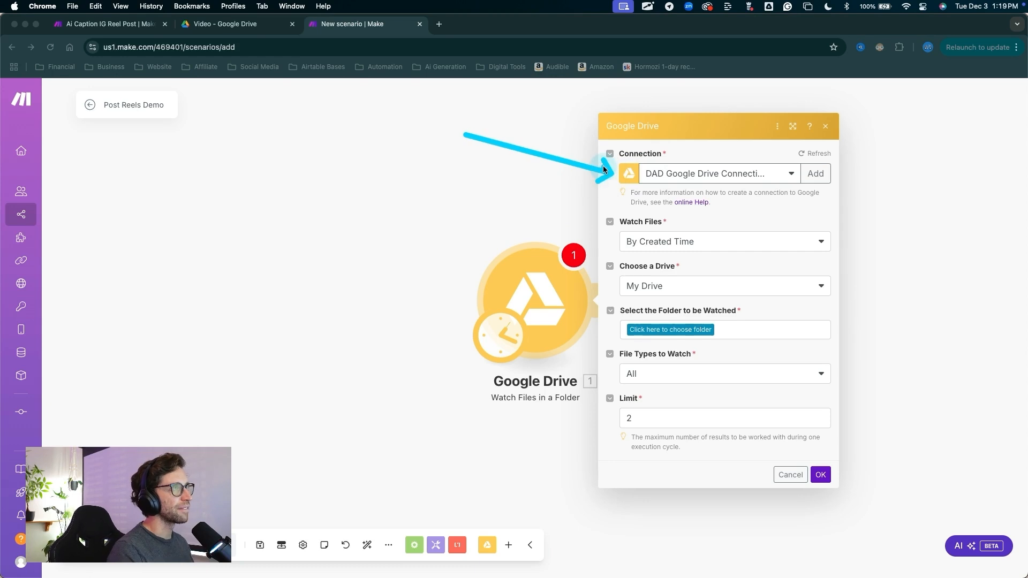
key(Escape)
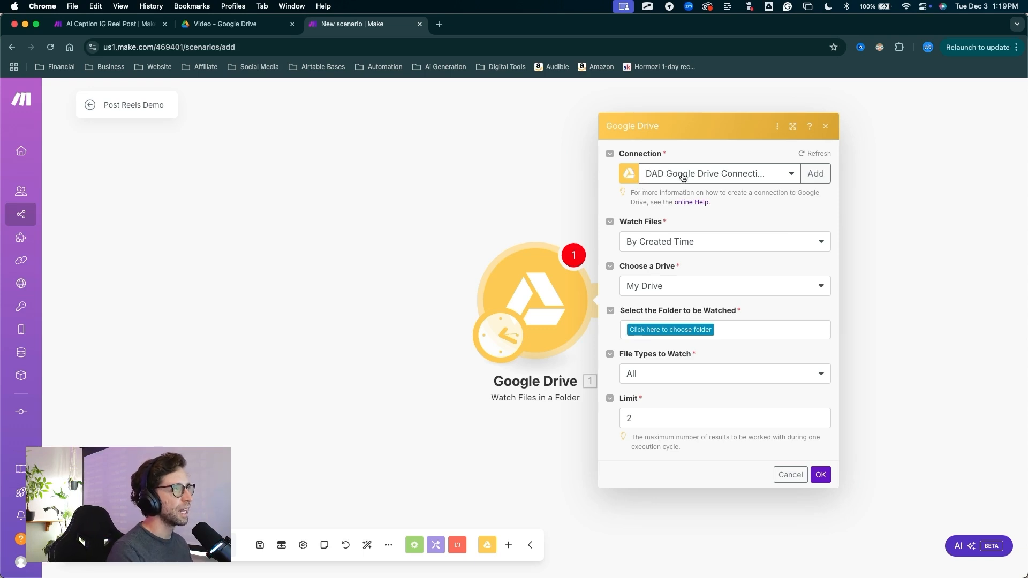
key(ctrl+Tab)
drag(554, 167, 654, 170)
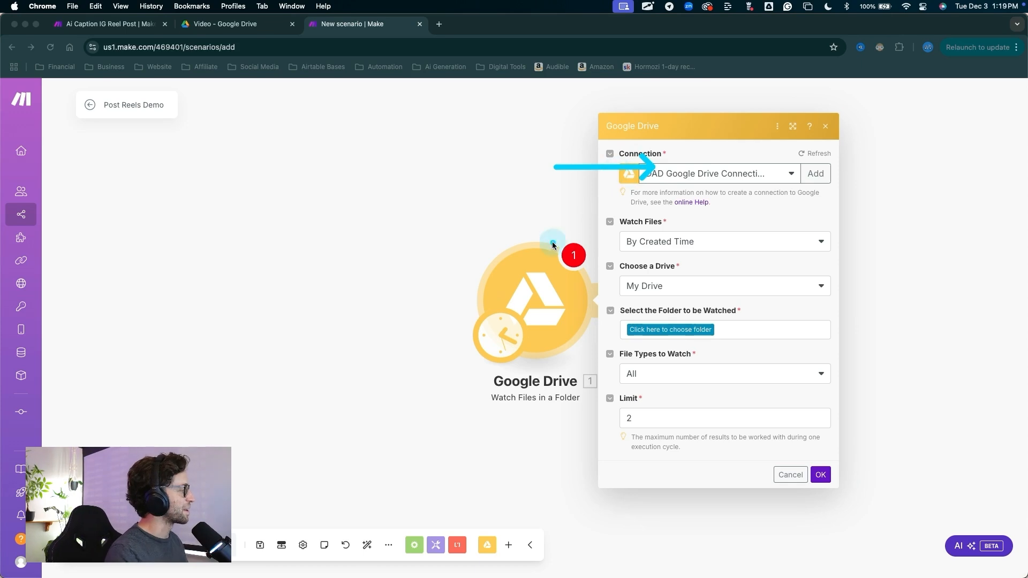
key(Escape)
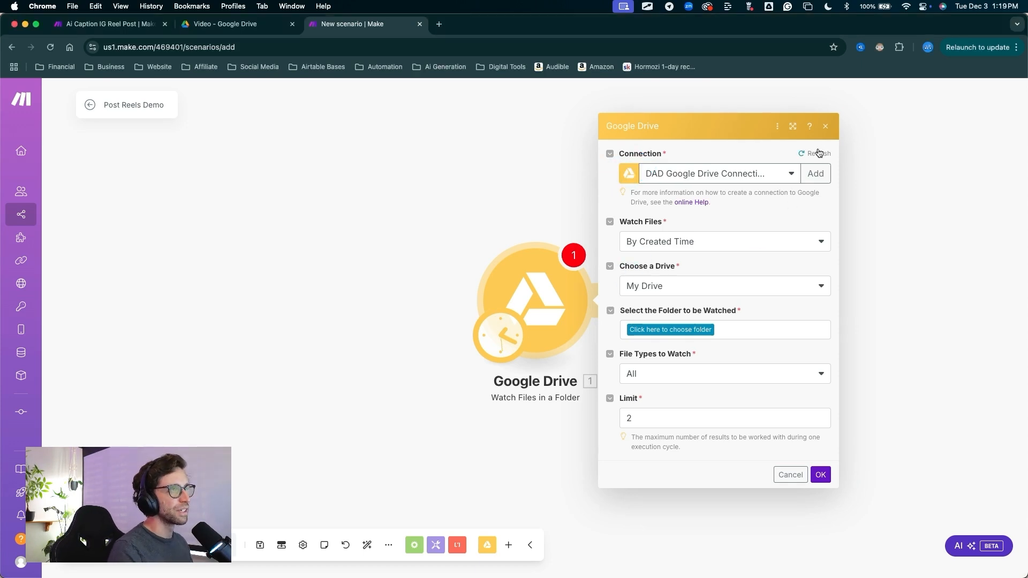
key(ctrl+Tab)
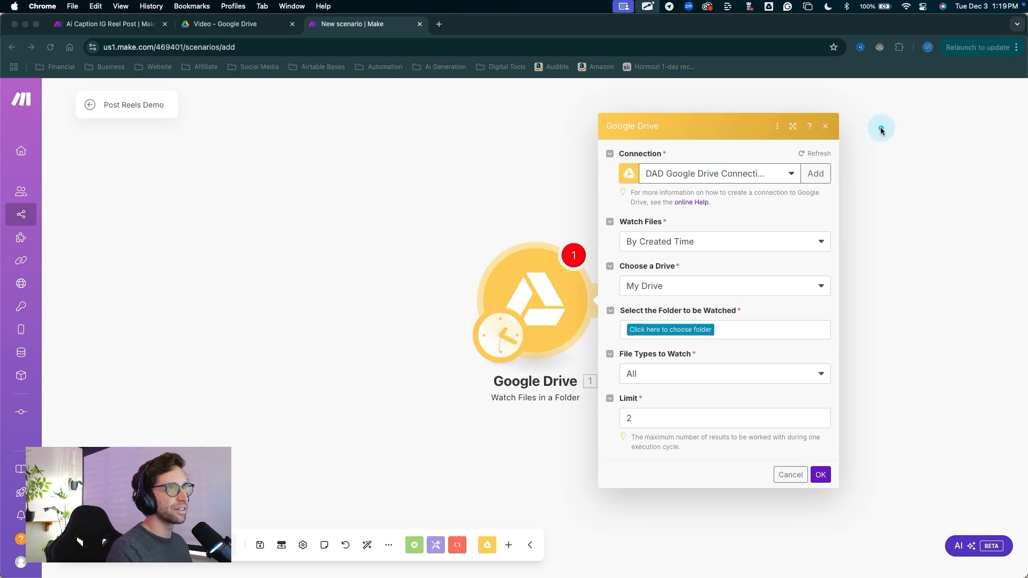
mouse_move(891, 108)
mouse_down()
mouse_move(786, 201)
mouse_move(725, 211)
mouse_move(669, 202)
mouse_move(725, 202)
mouse_move(698, 202)
mouse_up()
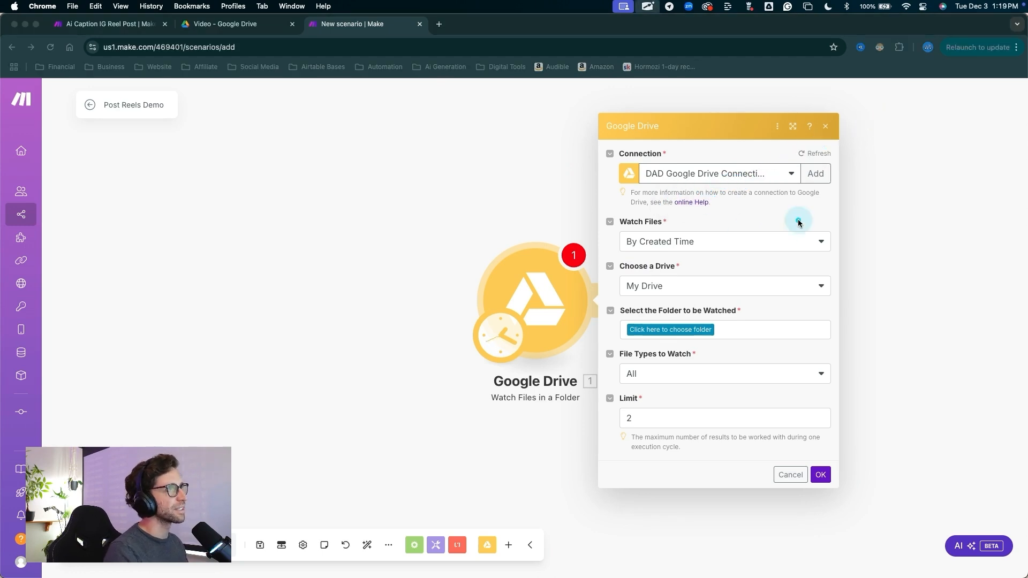
mouse_move(809, 212)
mouse_down()
mouse_move(705, 189)
mouse_move(703, 206)
mouse_up()
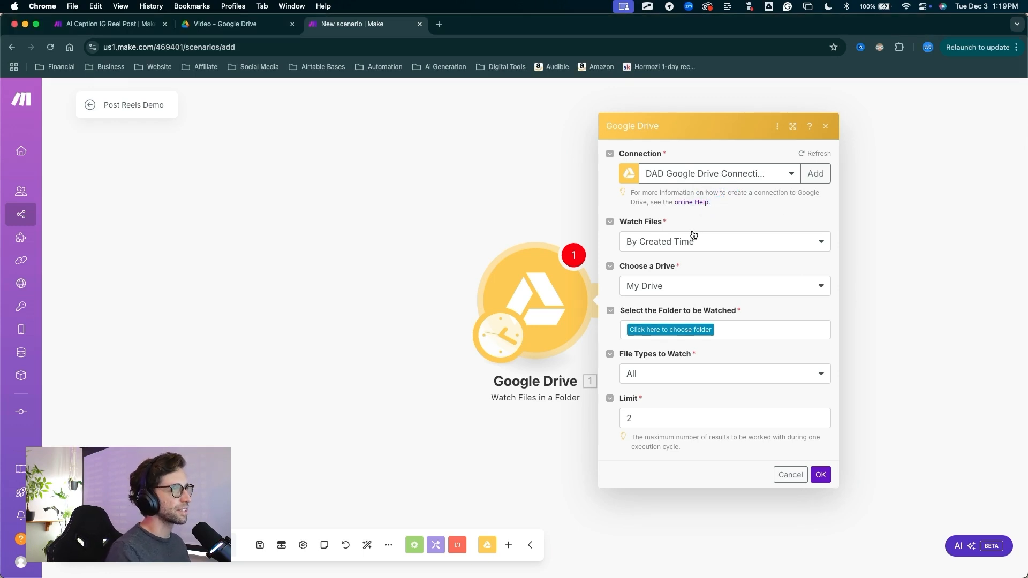
key(ctrl+a)
mouse_move(618, 152)
mouse_down()
mouse_move(656, 452)
mouse_move(656, 418)
mouse_up()
key(ctrl+a)
mouse_move(745, 181)
mouse_down()
mouse_move(732, 261)
mouse_move(699, 280)
mouse_move(632, 281)
mouse_move(634, 293)
mouse_move(688, 298)
mouse_move(658, 328)
mouse_move(688, 332)
mouse_move(649, 330)
mouse_move(683, 328)
mouse_move(652, 286)
mouse_move(670, 291)
mouse_move(665, 330)
mouse_move(640, 332)
mouse_move(698, 328)
mouse_move(635, 329)
mouse_move(708, 333)
mouse_move(629, 328)
mouse_move(666, 328)
mouse_up()
key(Escape)
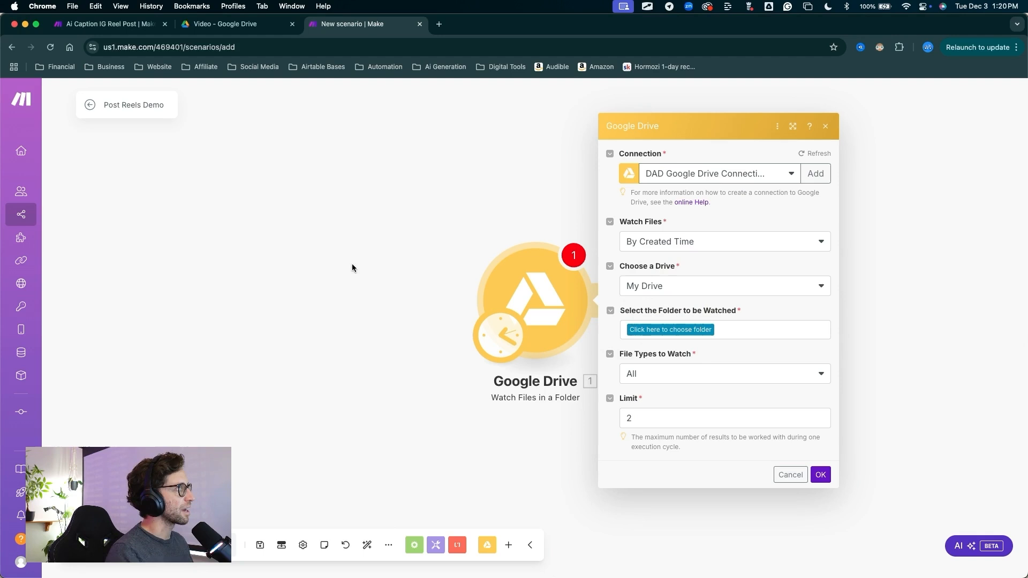
Switch to Google Drive and look through Automation Dump, YouTube Demos and Post To IG to locate the Video folder
click(238, 23)
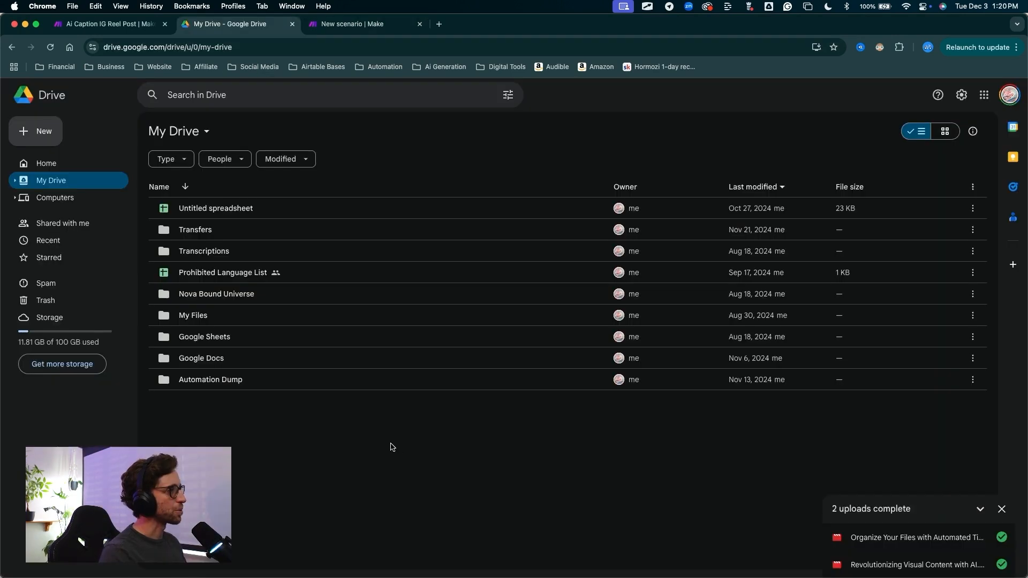
mouse_move(364, 462)
mouse_down()
mouse_move(252, 210)
mouse_move(236, 340)
mouse_move(207, 381)
mouse_move(179, 189)
mouse_move(89, 180)
mouse_move(203, 413)
mouse_move(216, 313)
mouse_move(179, 191)
mouse_move(197, 218)
mouse_up()
key(Escape)
double_click(214, 385)
key(Escape)
double_click(197, 219)
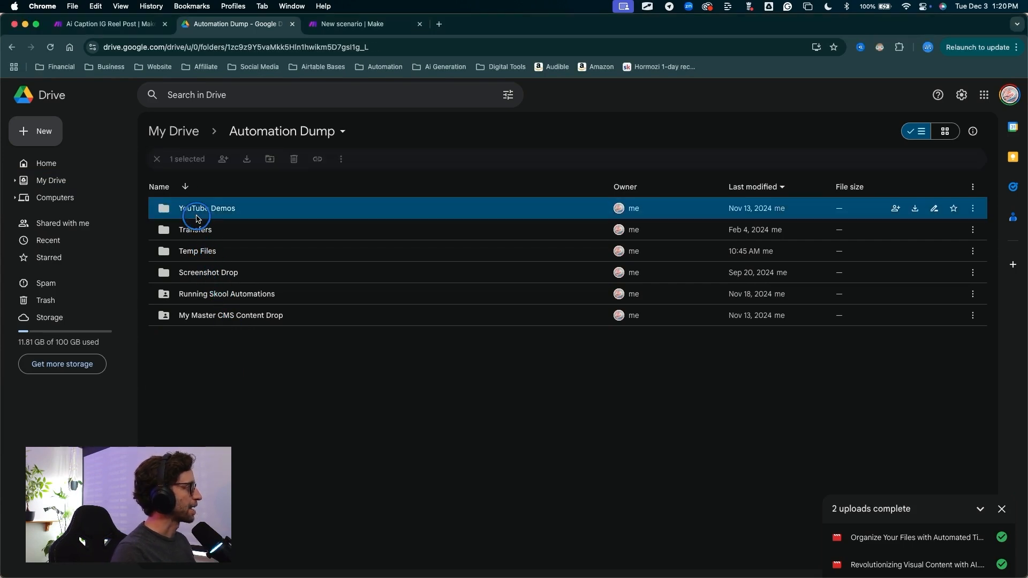
mouse_move(229, 321)
mouse_down()
mouse_move(197, 250)
mouse_move(208, 231)
mouse_move(202, 209)
mouse_move(216, 231)
mouse_up()
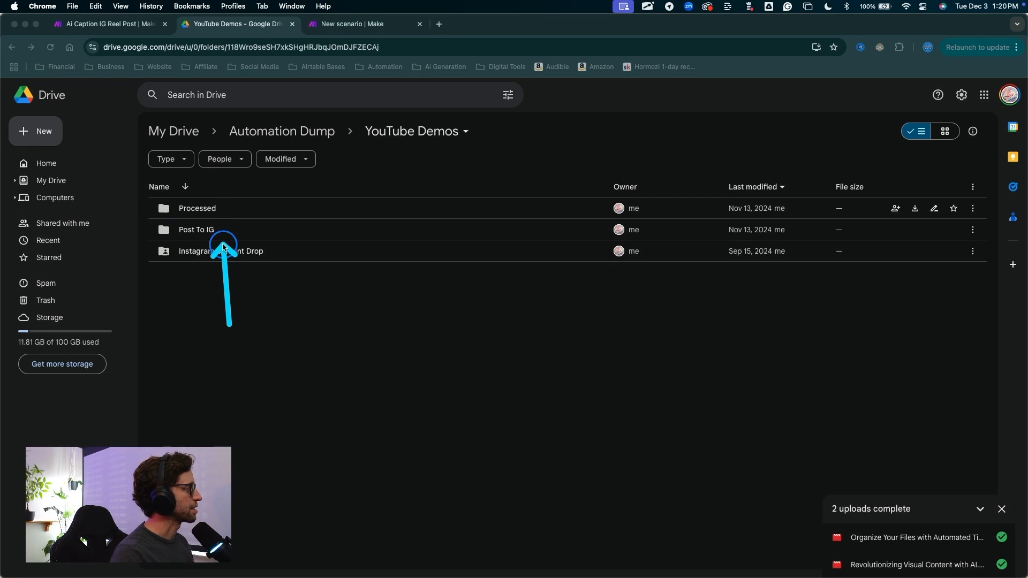
key(Escape)
double_click(199, 230)
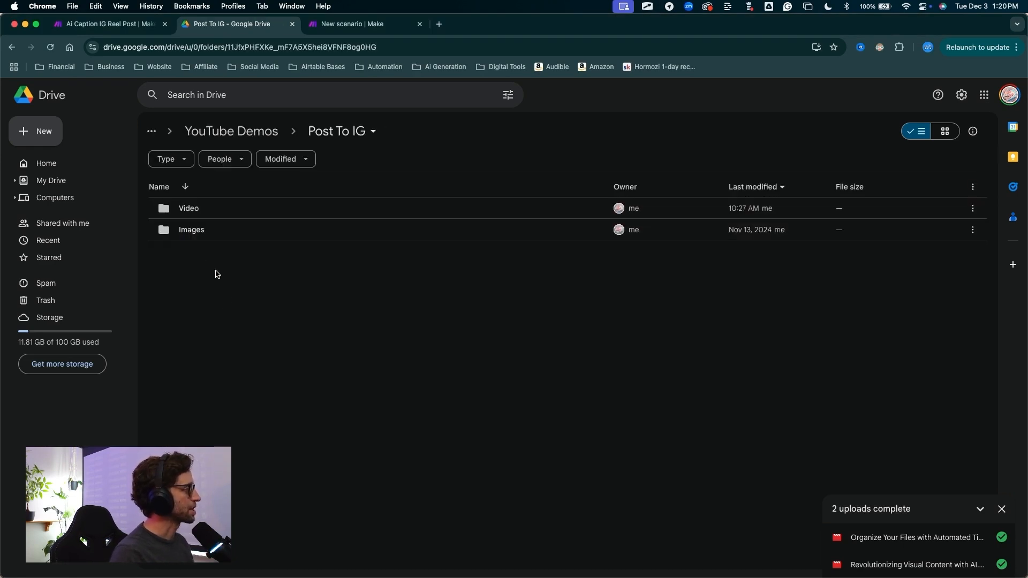
mouse_move(252, 317)
mouse_down()
mouse_move(202, 207)
mouse_move(188, 212)
mouse_move(199, 240)
mouse_up()
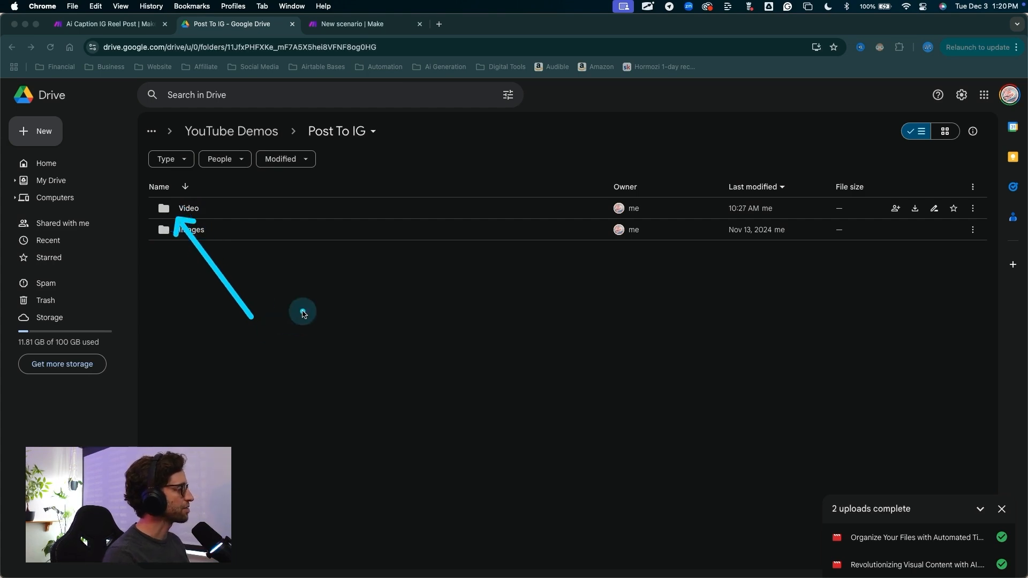
key(Escape)
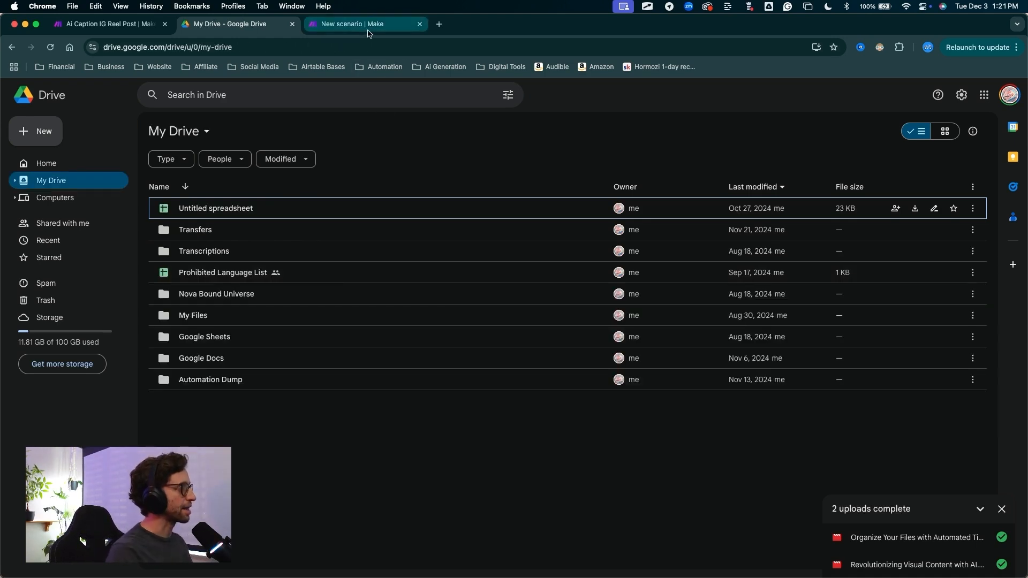
Back in the Make scenario, set the watched folder to Automation Dump / YouTube Demos / Post To IG / Video and the limit to 1
click(353, 24)
drag(593, 114, 640, 287)
click(670, 329)
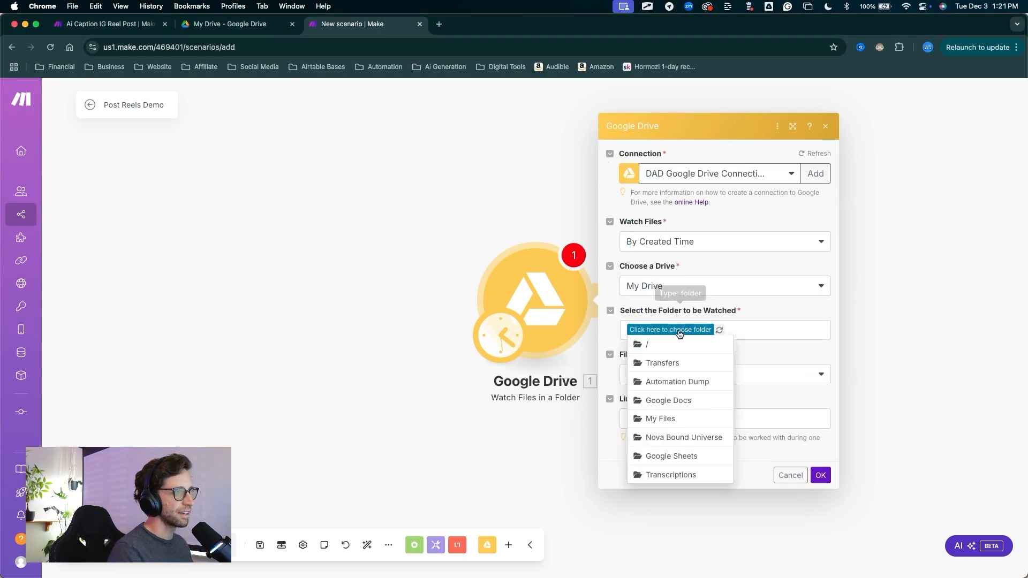
click(672, 381)
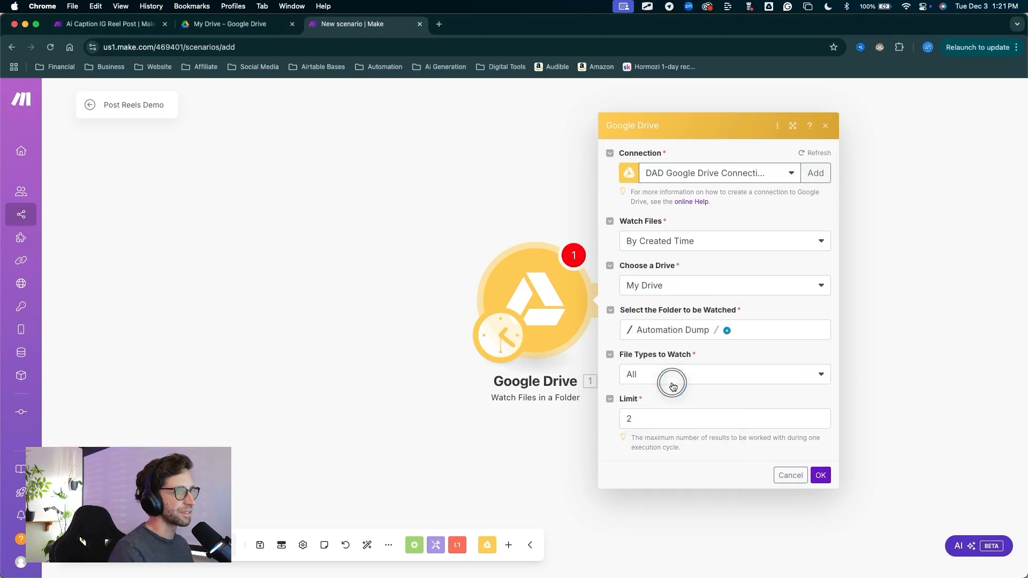
click(727, 332)
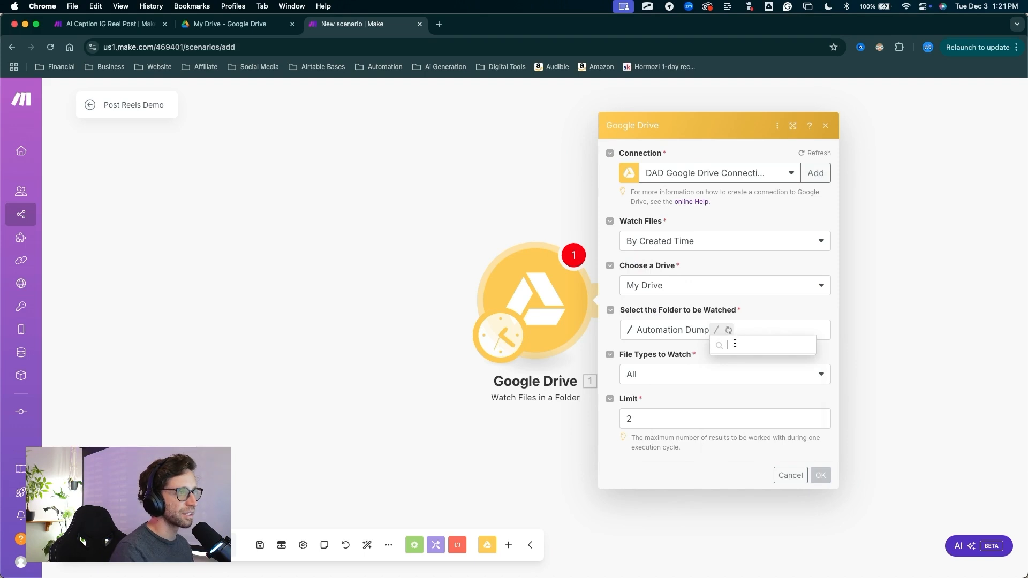
click(742, 399)
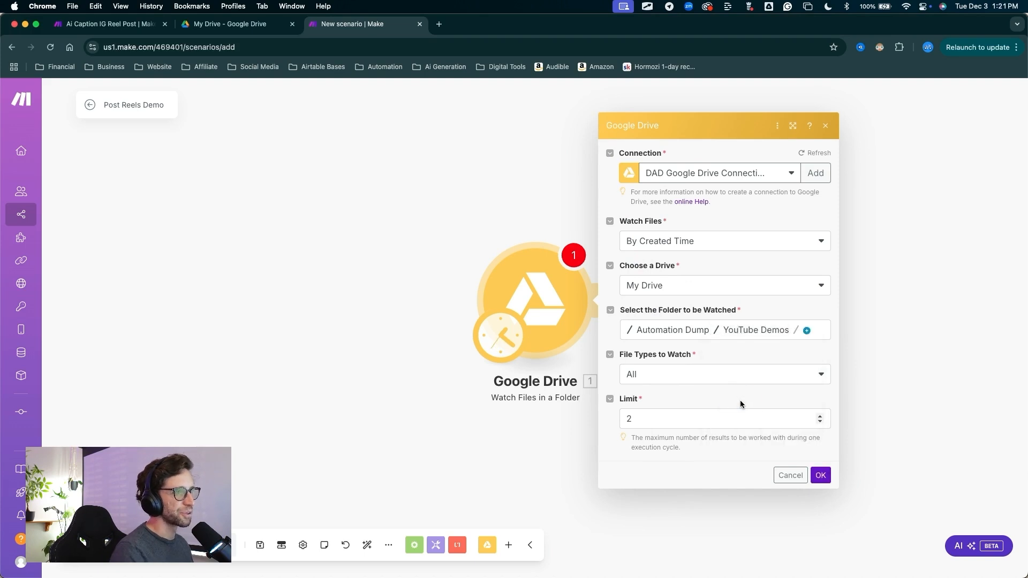
click(803, 331)
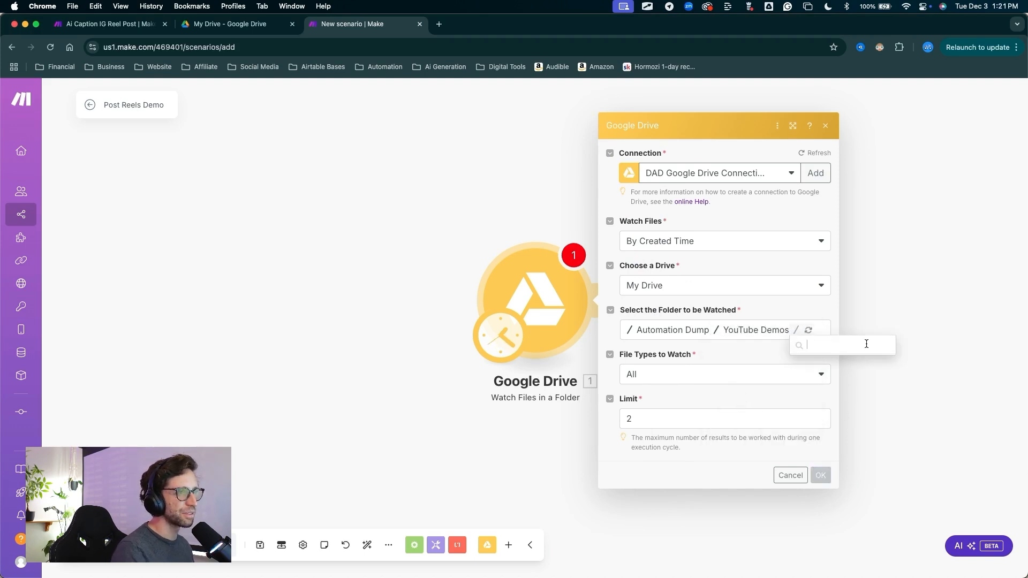
click(829, 348)
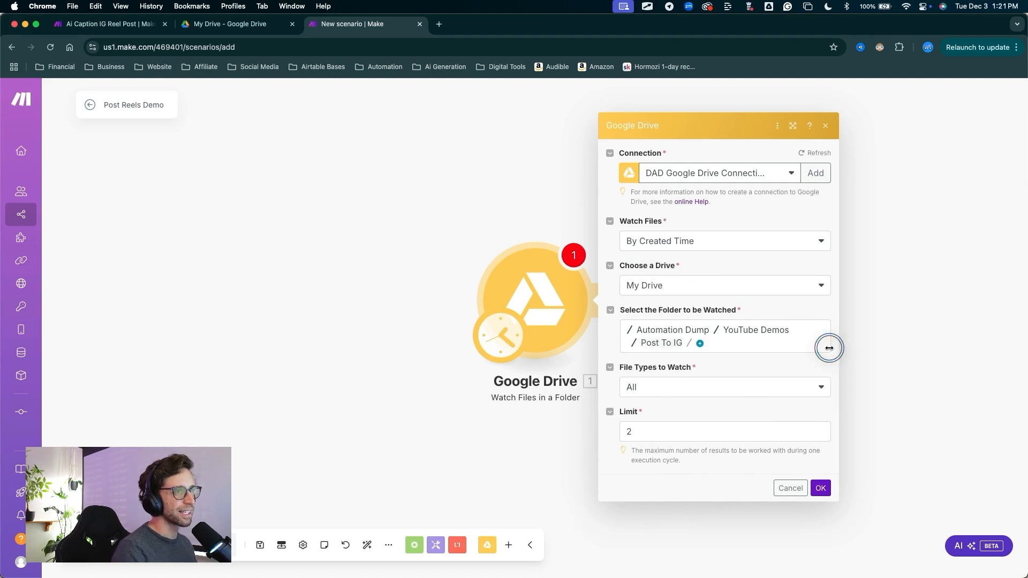
click(699, 343)
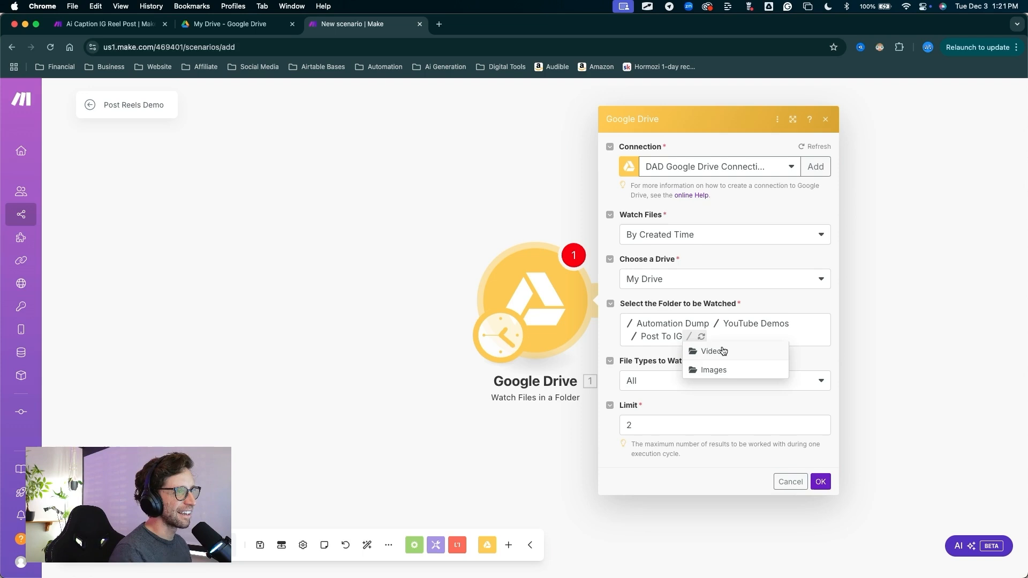
click(712, 352)
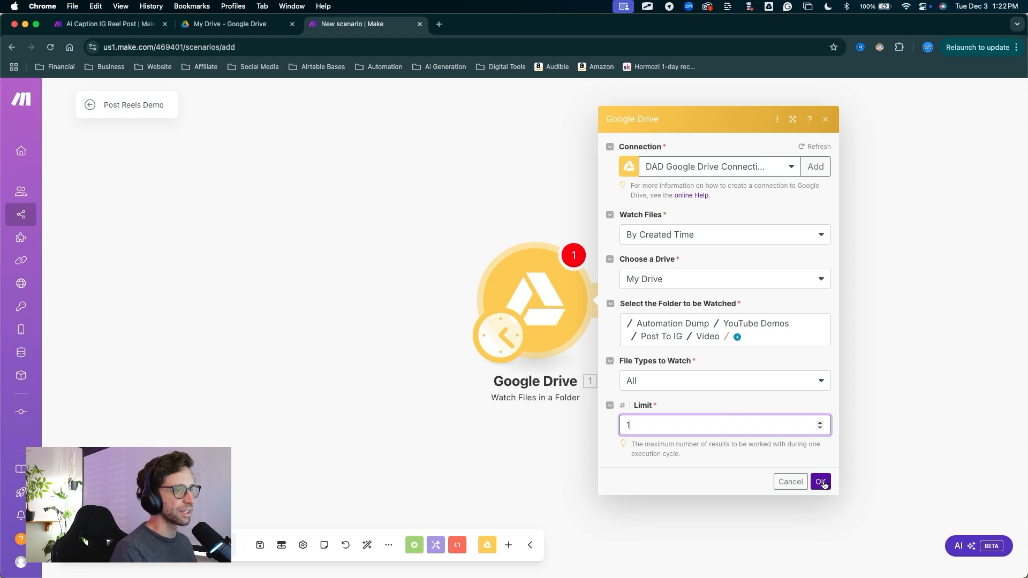
click(821, 481)
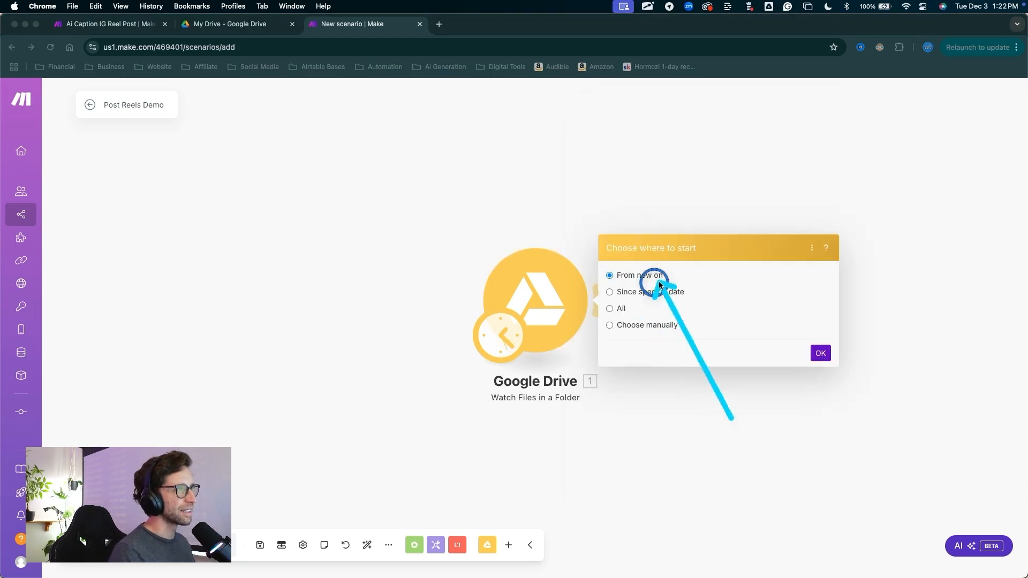
Set the Google Drive trigger to start from now on and save the scenario
drag(658, 285, 749, 299)
key(Escape)
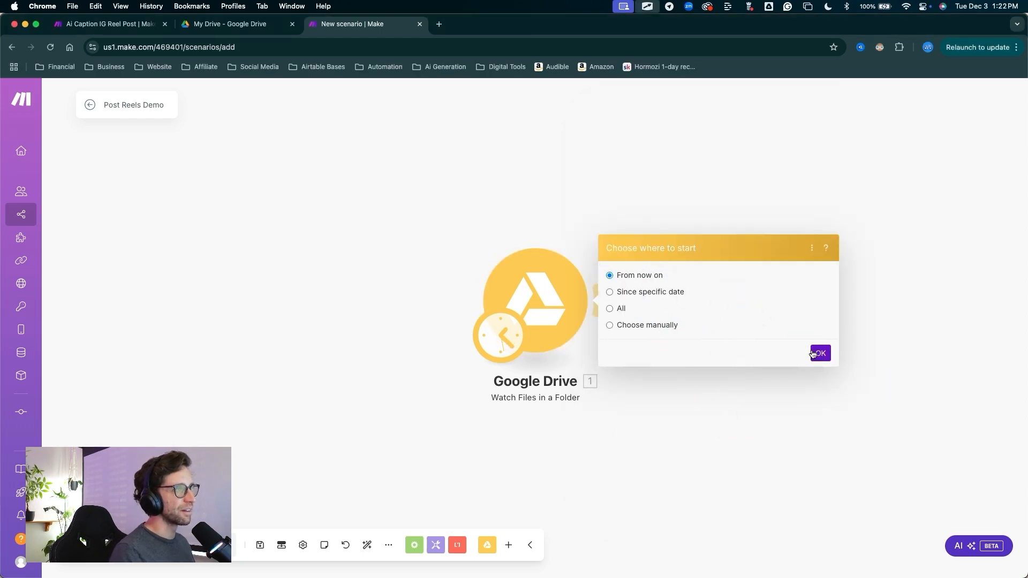
click(820, 354)
drag(692, 410, 627, 323)
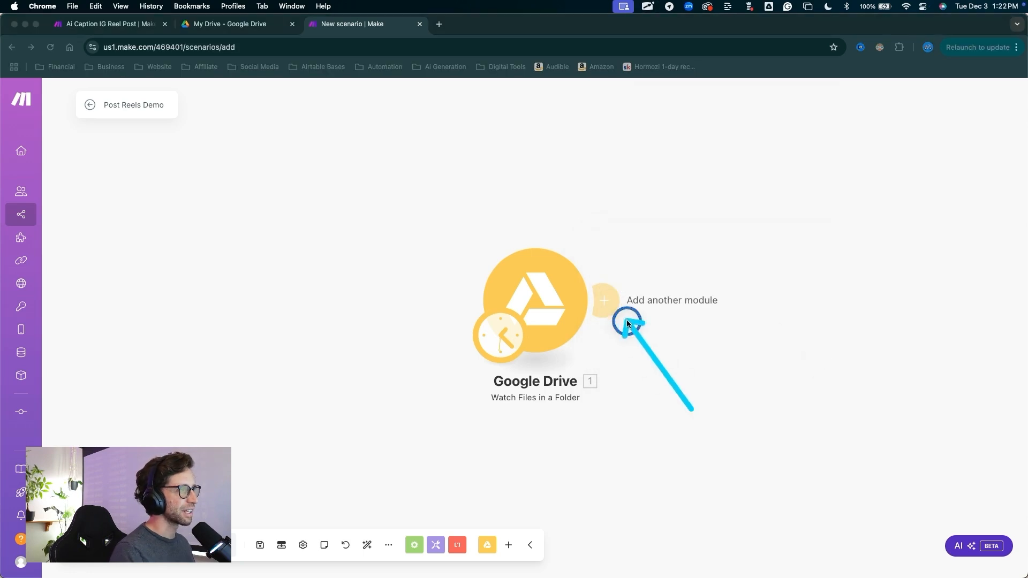
key(Escape)
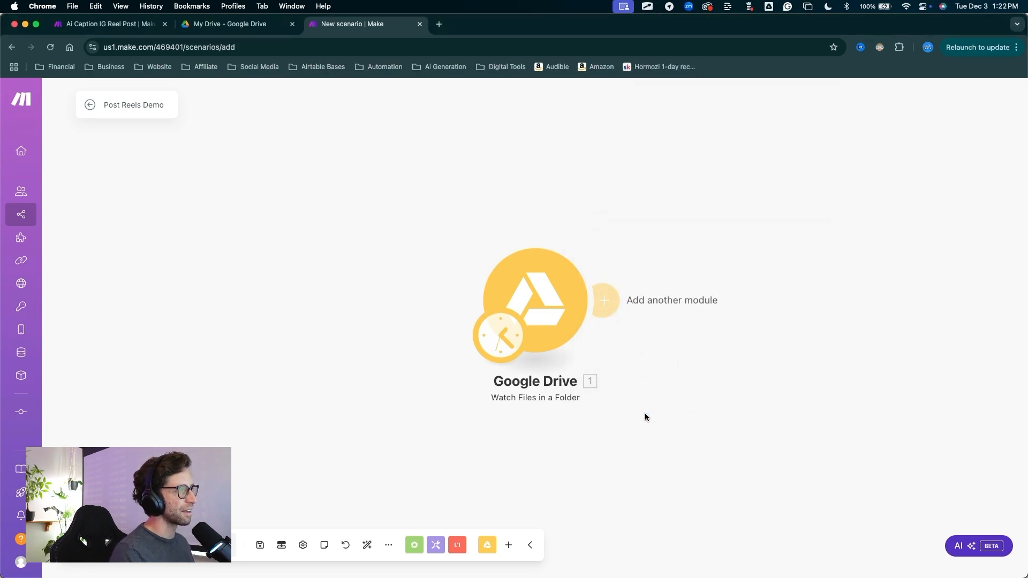
drag(291, 167, 271, 475)
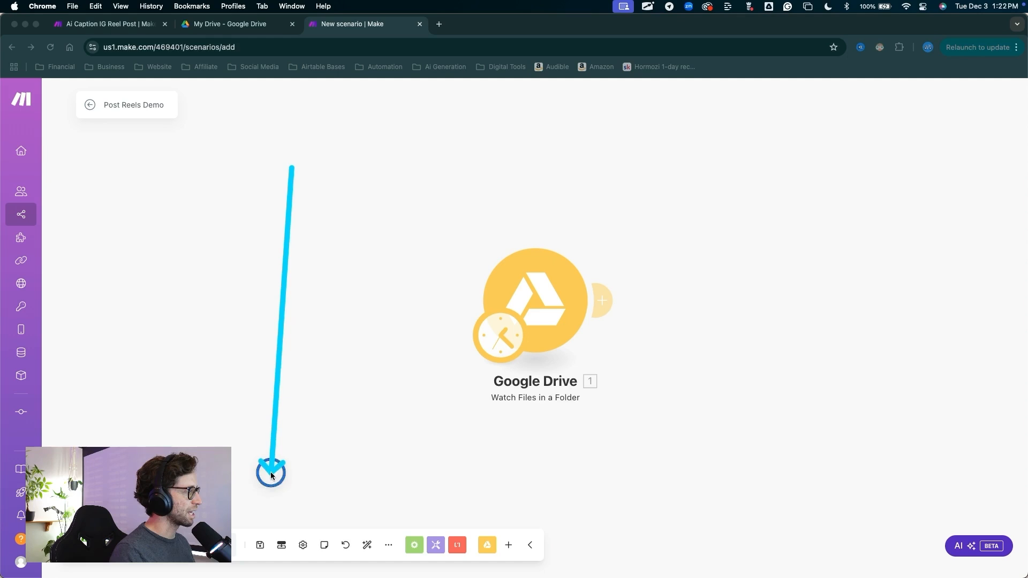
key(Escape)
click(259, 545)
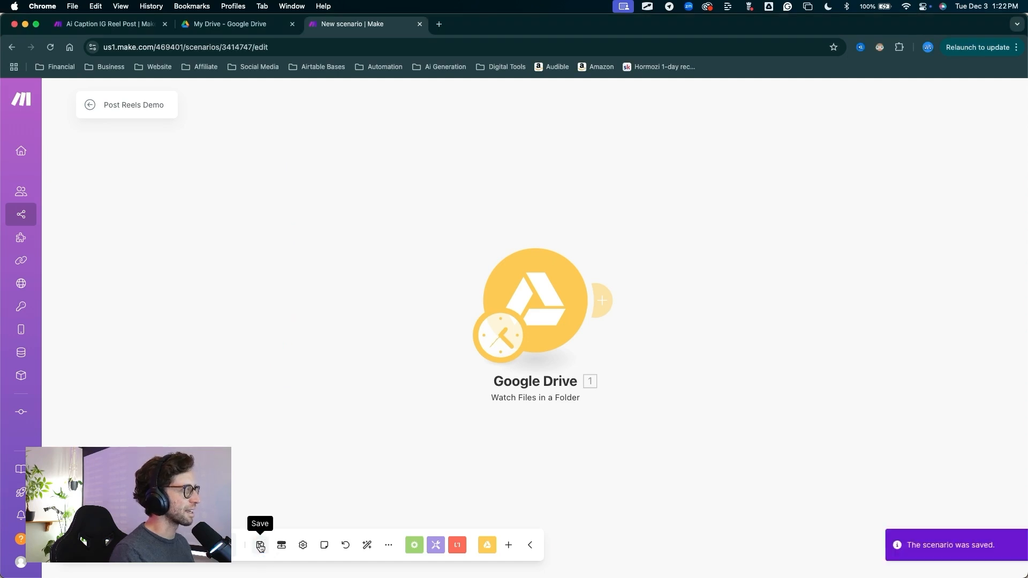
Add Google Drive's Download a File module after the Watch Files in a Folder trigger
mouse_move(749, 465)
mouse_down()
mouse_move(637, 316)
mouse_move(600, 303)
mouse_up()
key(Escape)
click(602, 301)
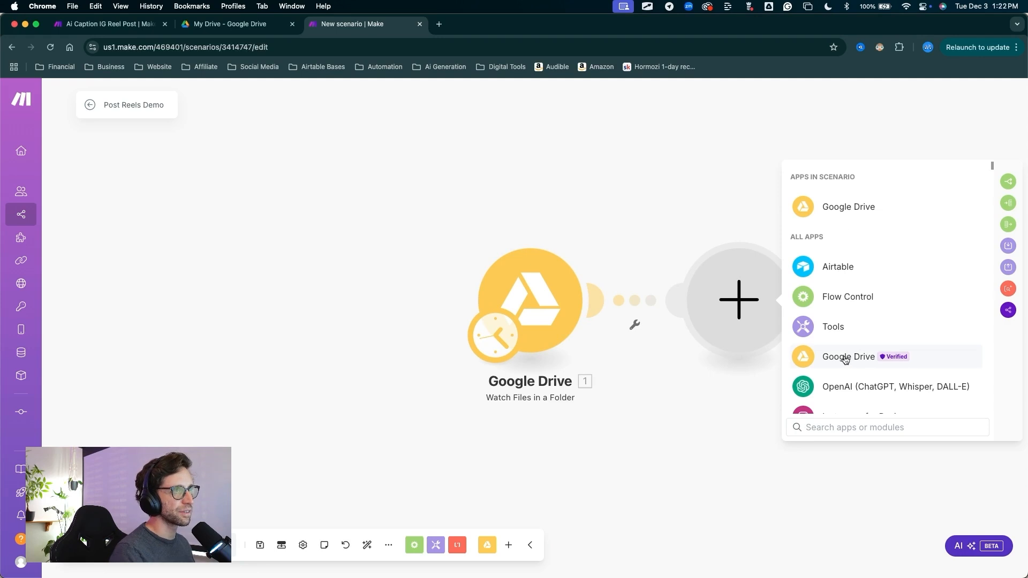
click(848, 204)
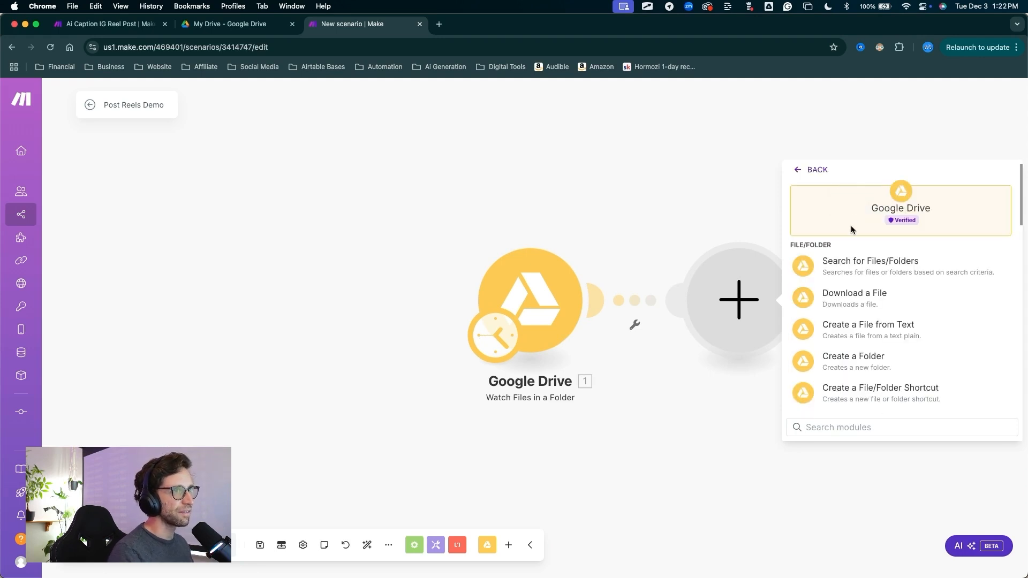
click(850, 298)
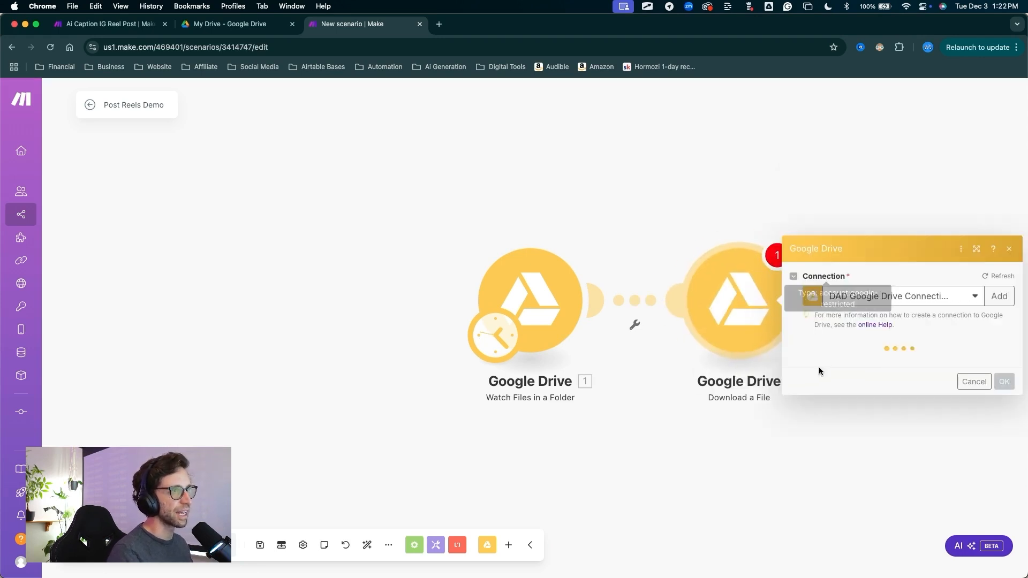
Map the File ID from Watch Files in a Folder into the Download a File module's manually entered file ID
drag(899, 427, 627, 422)
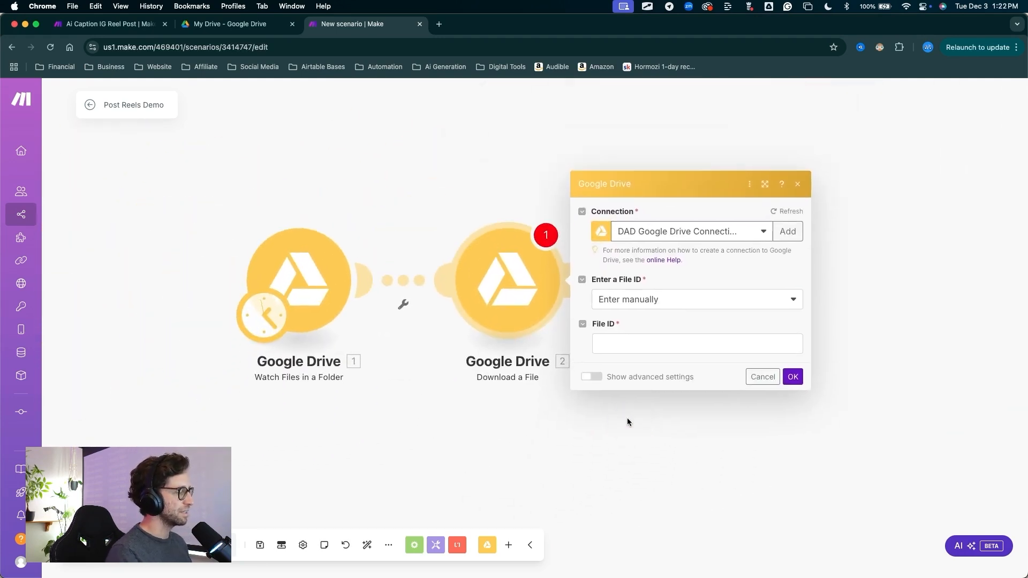
scroll(561, 425, down, 10)
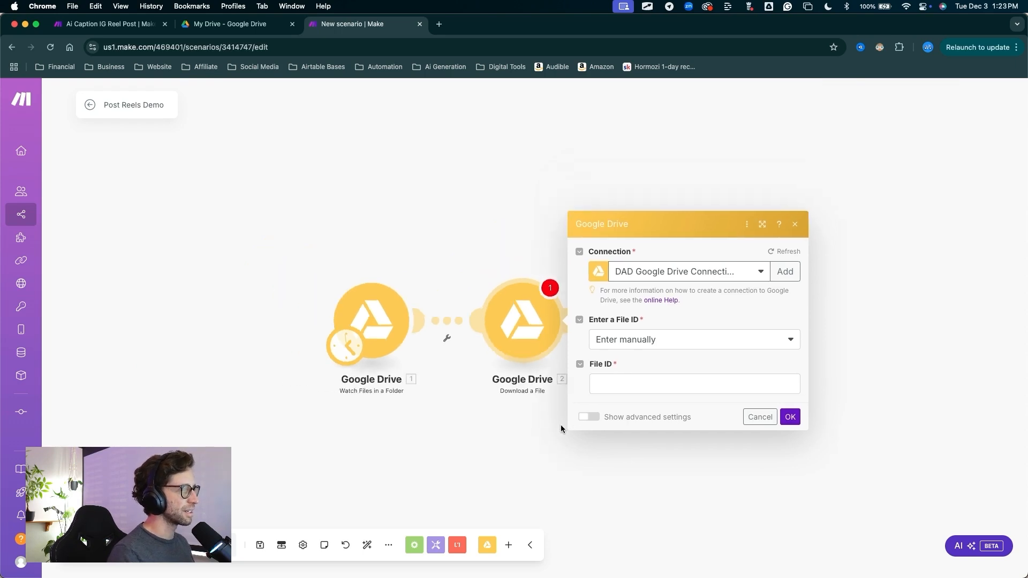
scroll(550, 456, up, 8)
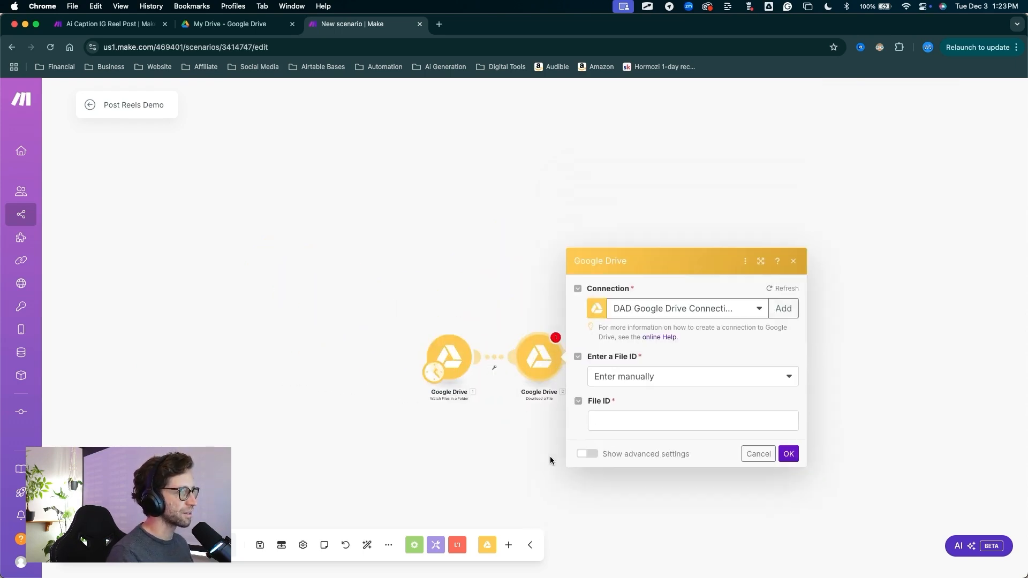
scroll(550, 456, down, 3)
drag(550, 456, 449, 404)
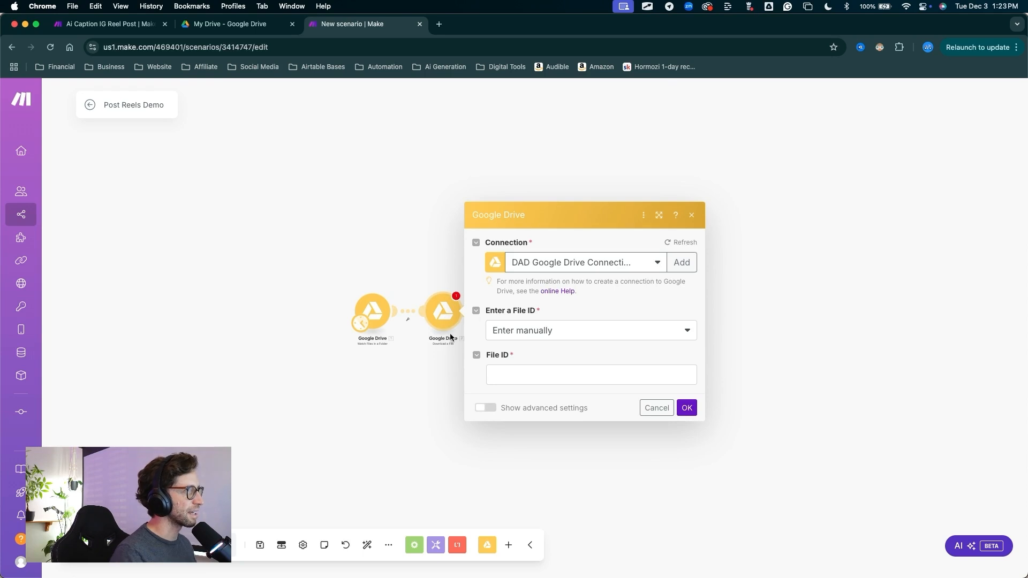
drag(531, 126, 548, 257)
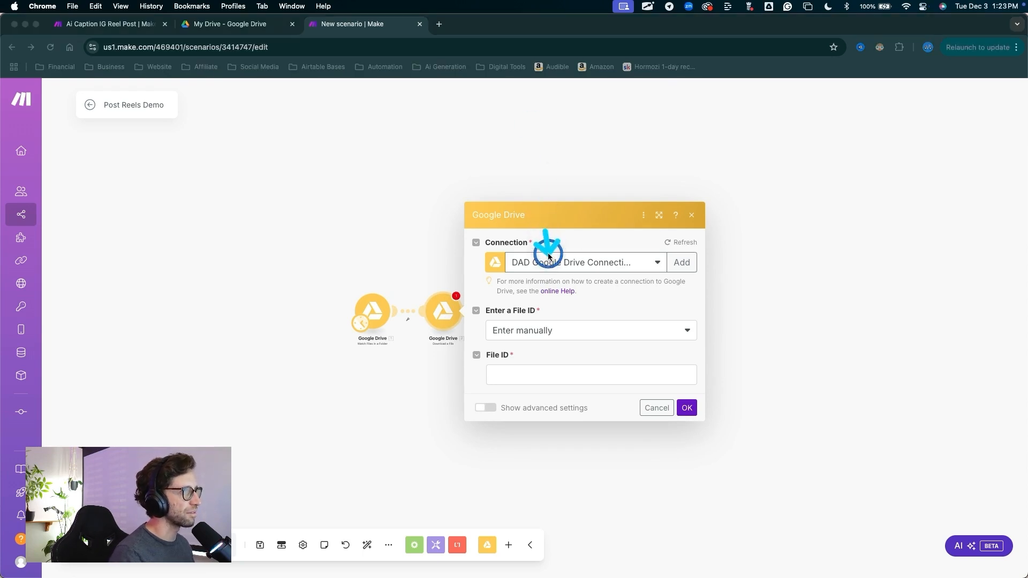
click(515, 372)
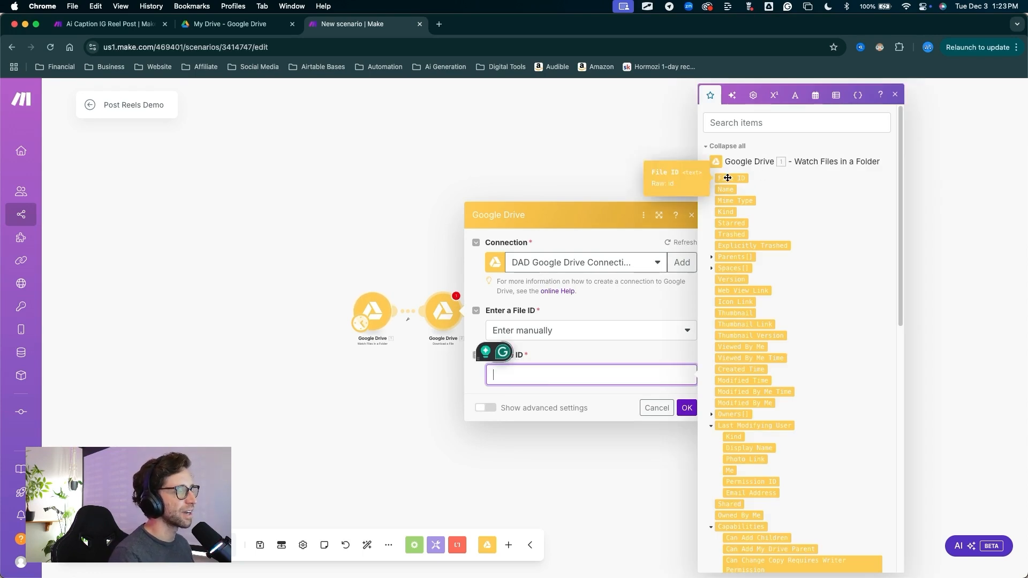
click(727, 178)
drag(651, 326, 677, 385)
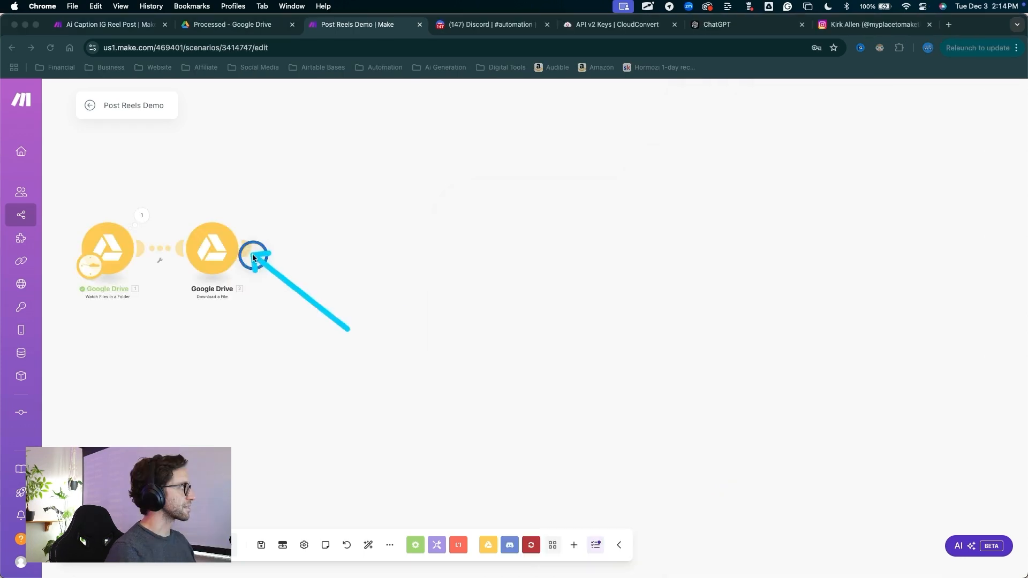
Add Discord's Send a Message module after the Google Drive Download a File module
click(249, 252)
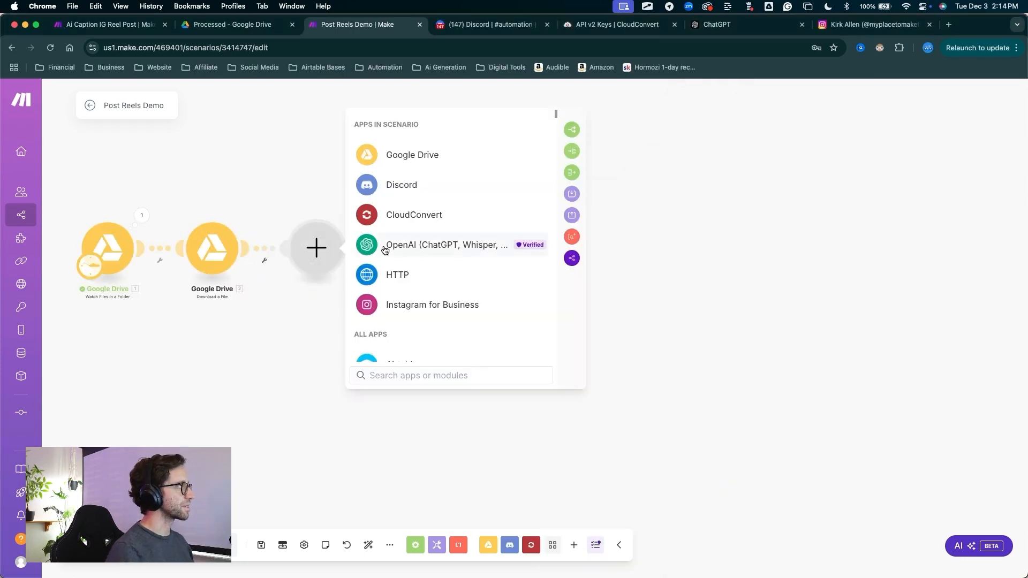
click(401, 184)
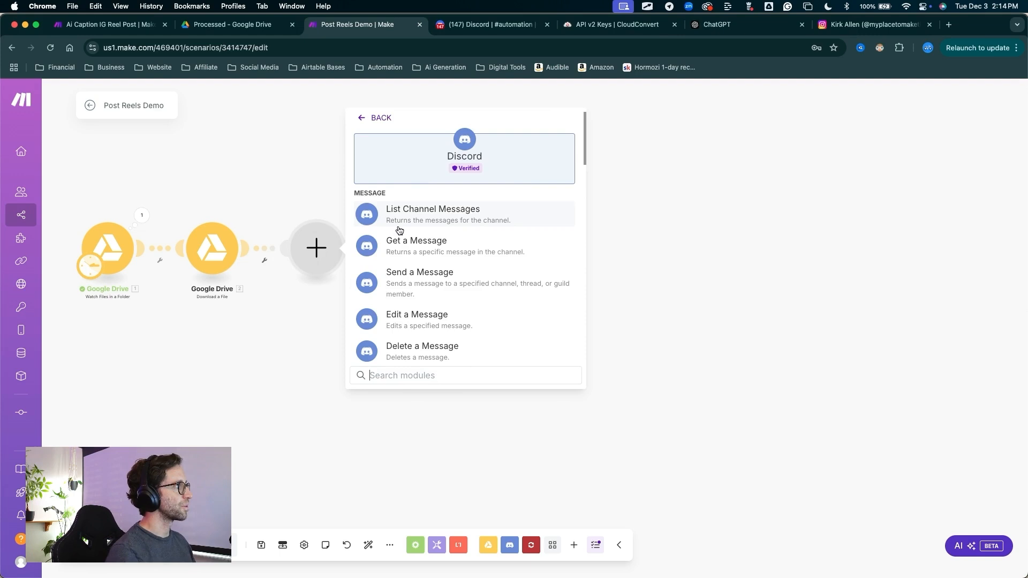
click(412, 282)
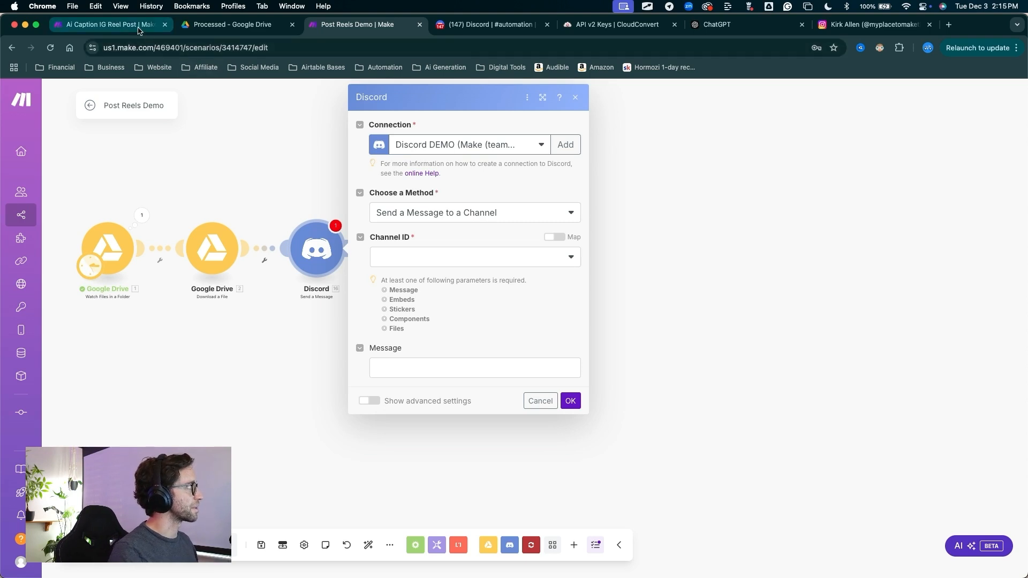
Switch to the Ai Caption IG Reel Post scenario and examine the video requirements in its Instagram for Business reel module
click(107, 24)
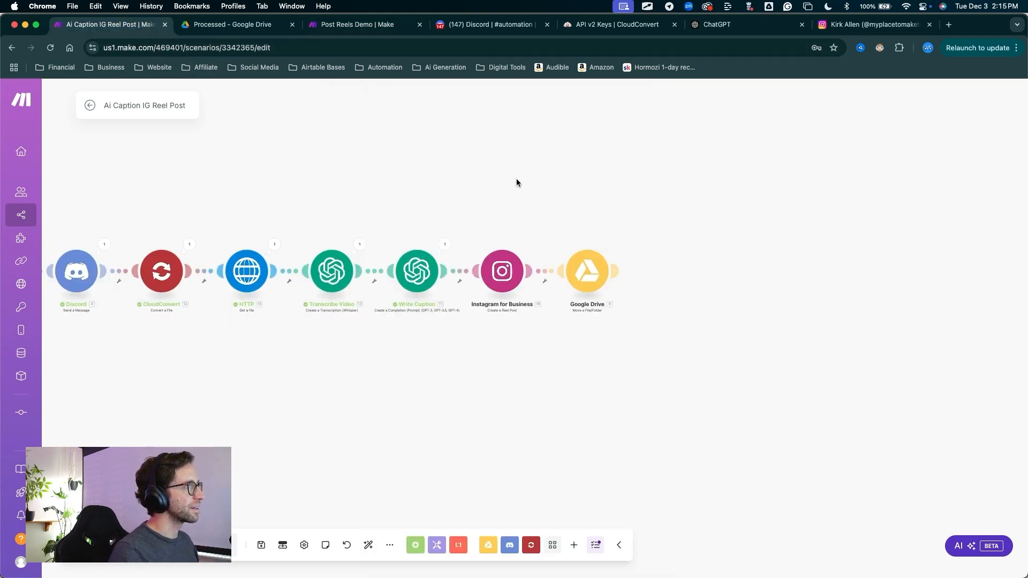
click(500, 285)
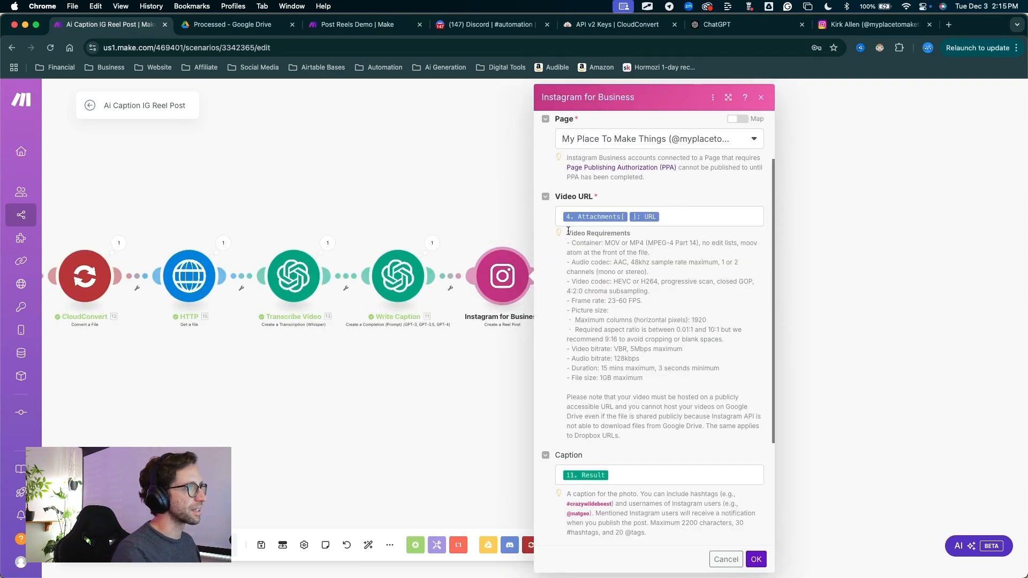
drag(568, 231, 727, 435)
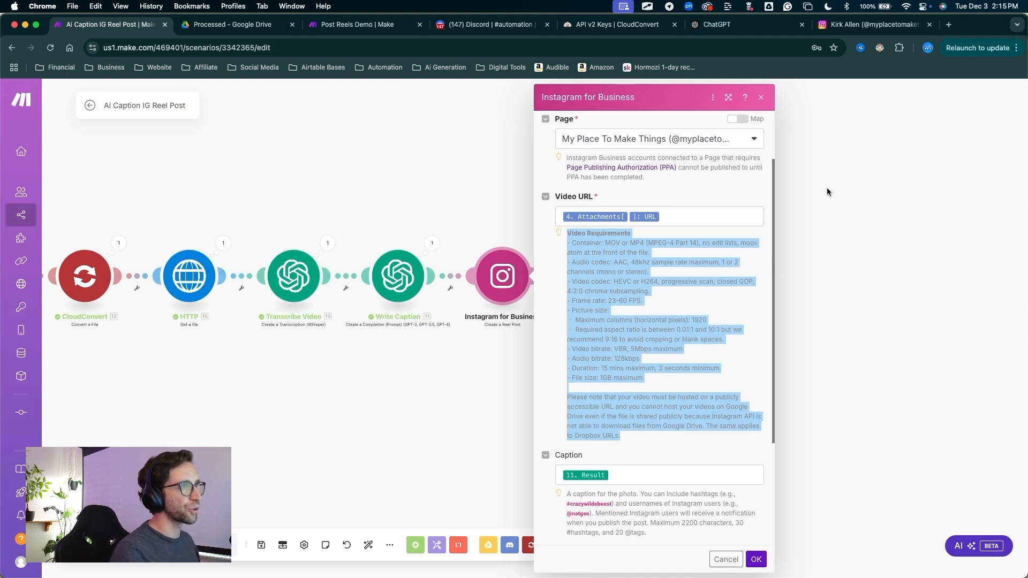
click(737, 318)
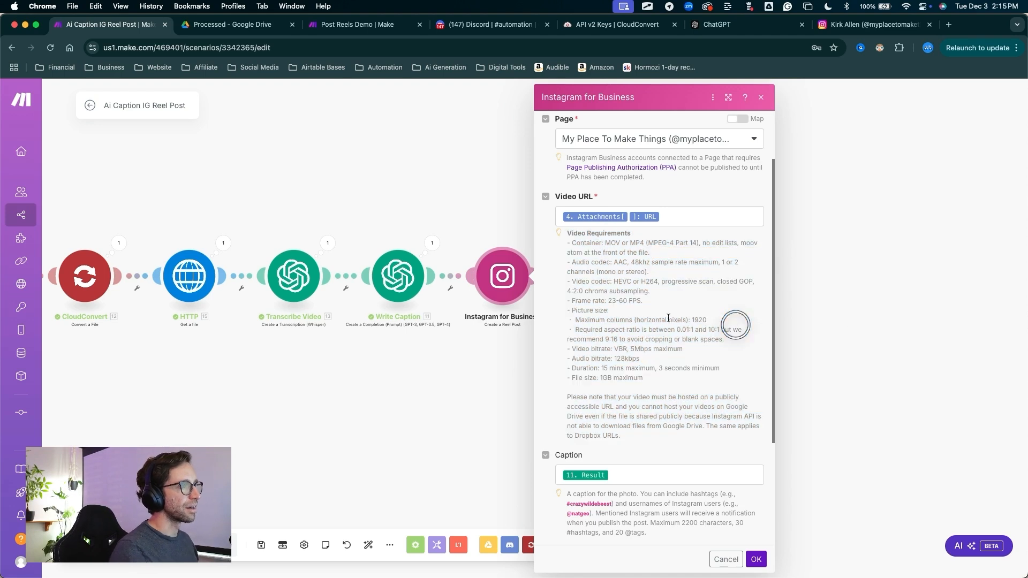
drag(646, 380, 565, 239)
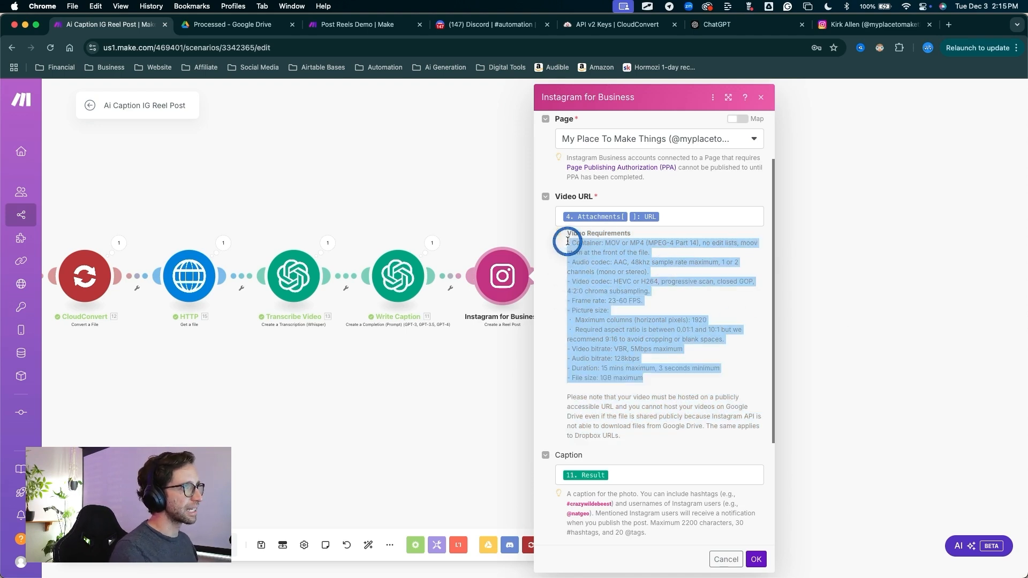
key(ctrl+a)
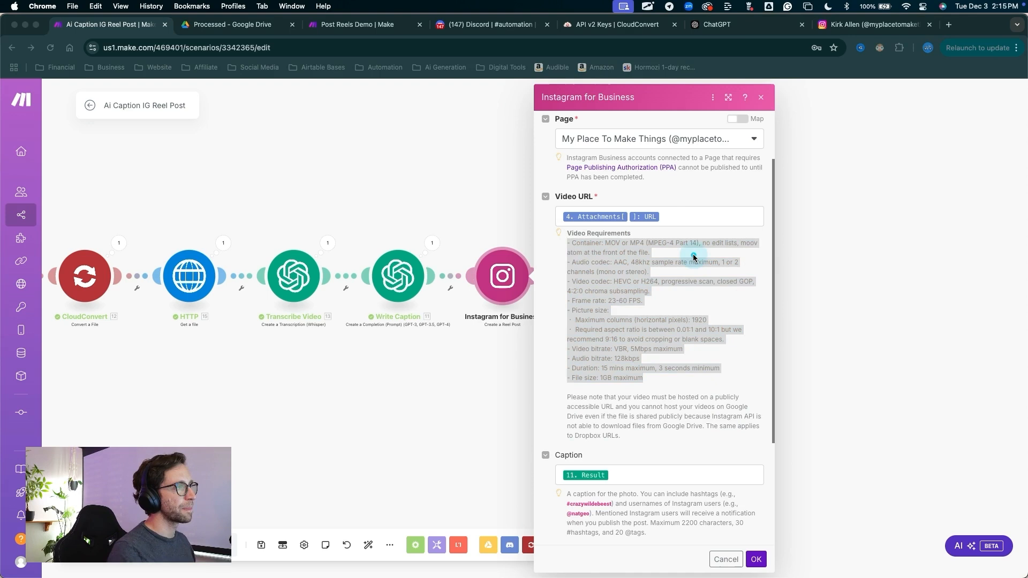
click(693, 255)
key(ctrl+a)
Read the Instagram module's note on publicly accessible video hosting and on Google Drive and Dropbox URLs
mouse_move(485, 395)
mouse_down()
mouse_move(534, 323)
mouse_move(594, 274)
mouse_move(666, 385)
mouse_move(604, 275)
mouse_move(616, 273)
mouse_move(570, 249)
mouse_move(688, 272)
mouse_move(673, 332)
mouse_move(573, 372)
mouse_move(582, 264)
mouse_move(589, 361)
mouse_move(568, 394)
mouse_move(733, 395)
mouse_up()
click(626, 402)
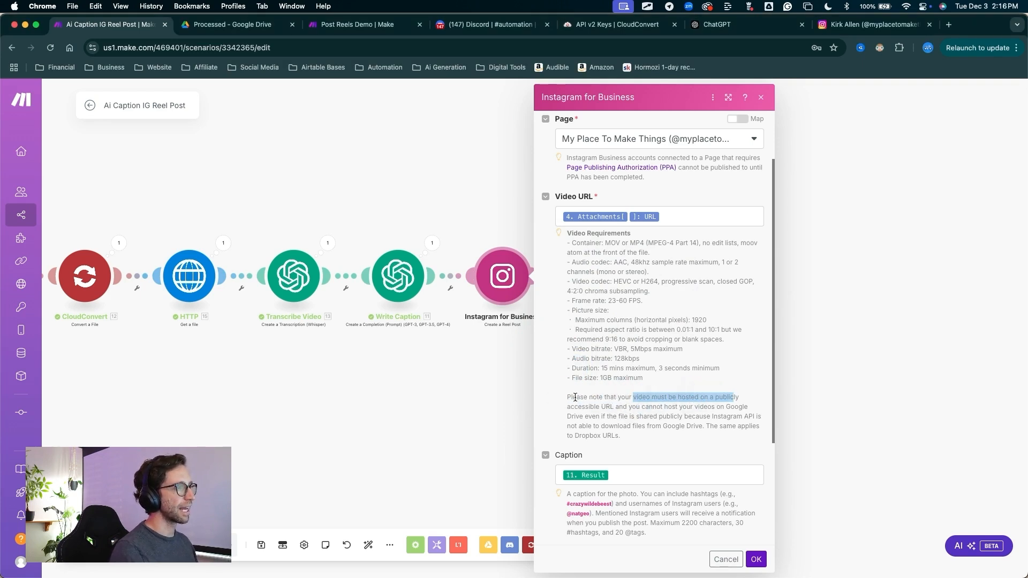
click(567, 408)
drag(567, 407, 625, 435)
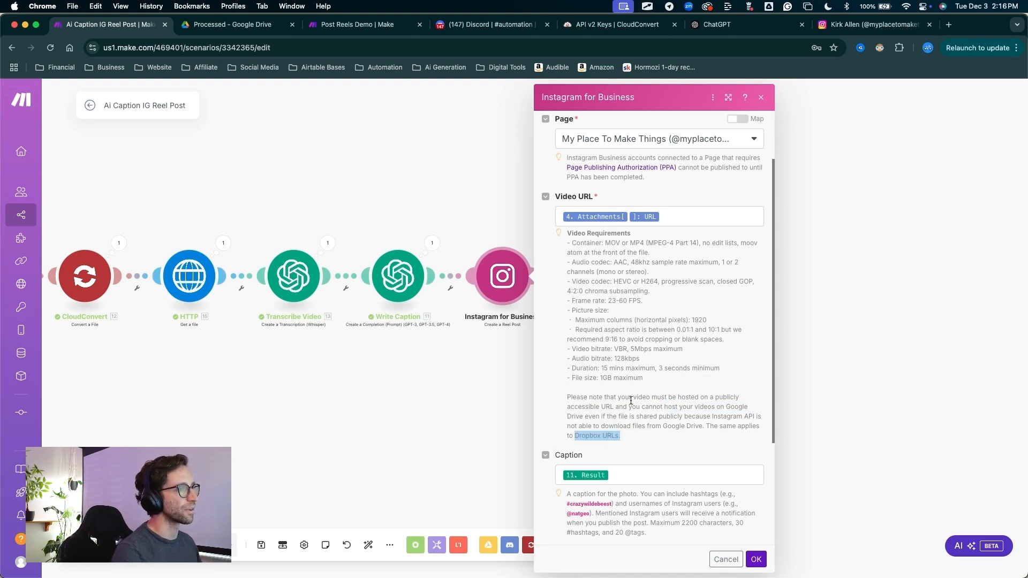
click(669, 350)
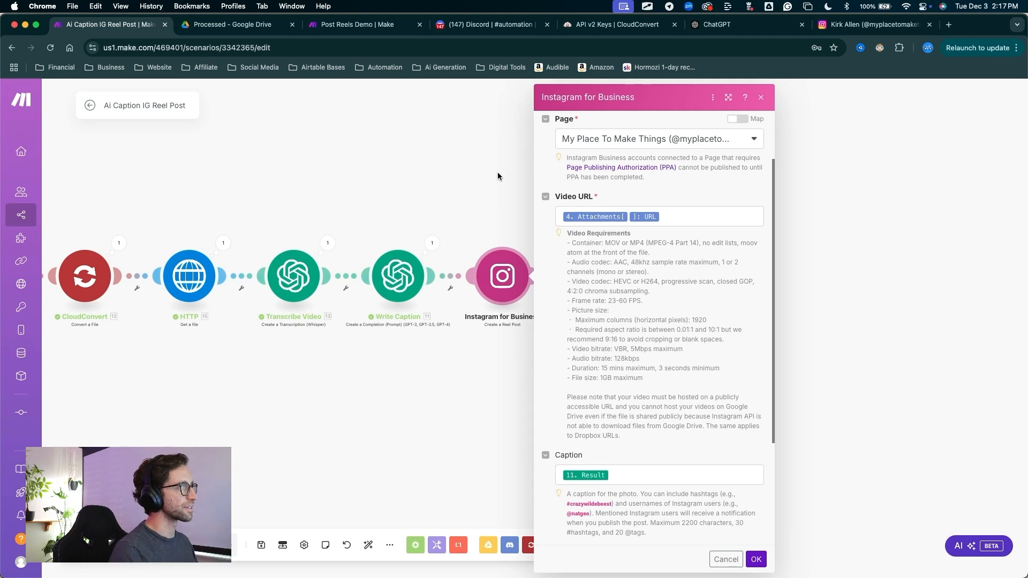
Return to the Post Reels Demo scenario and review the connection and message settings of the Discord module
click(348, 30)
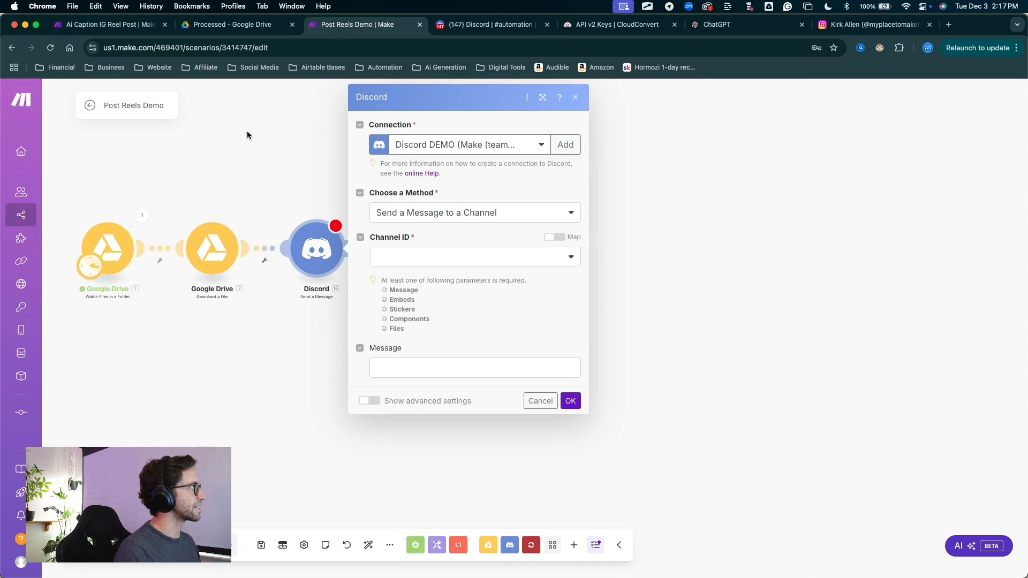
drag(220, 150, 364, 148)
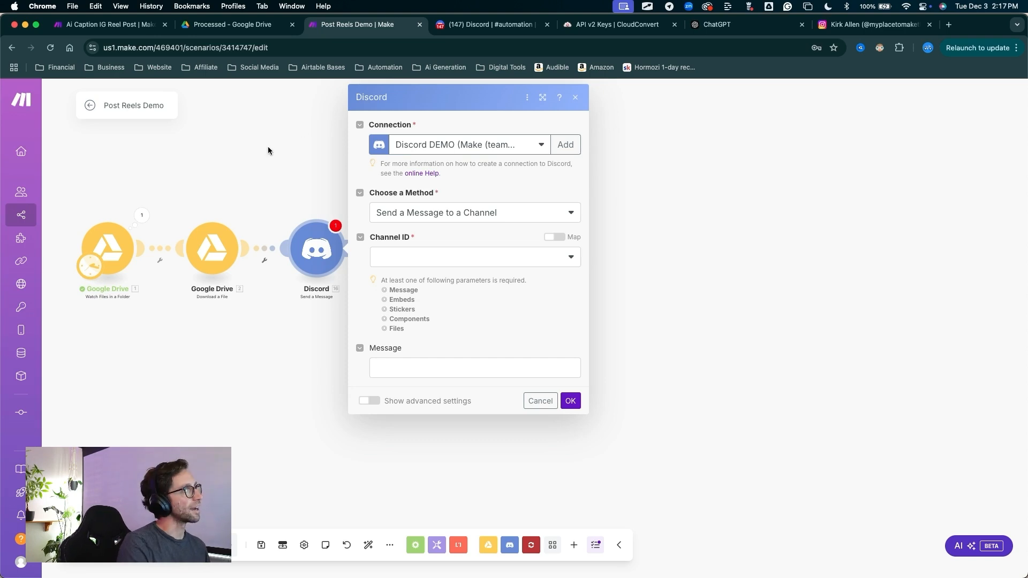
mouse_move(230, 165)
mouse_down()
mouse_move(339, 158)
mouse_move(366, 141)
mouse_move(361, 222)
mouse_move(385, 250)
mouse_move(352, 196)
mouse_up()
key(Escape)
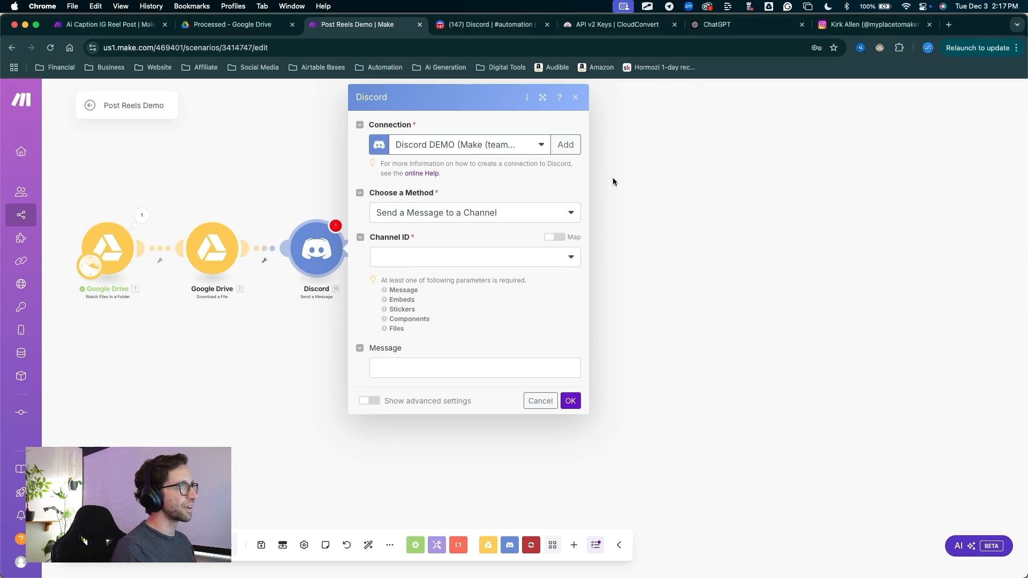
key(ctrl+a)
mouse_move(625, 218)
mouse_down()
mouse_move(599, 165)
mouse_move(431, 174)
mouse_move(568, 150)
mouse_move(521, 148)
mouse_move(442, 177)
mouse_up()
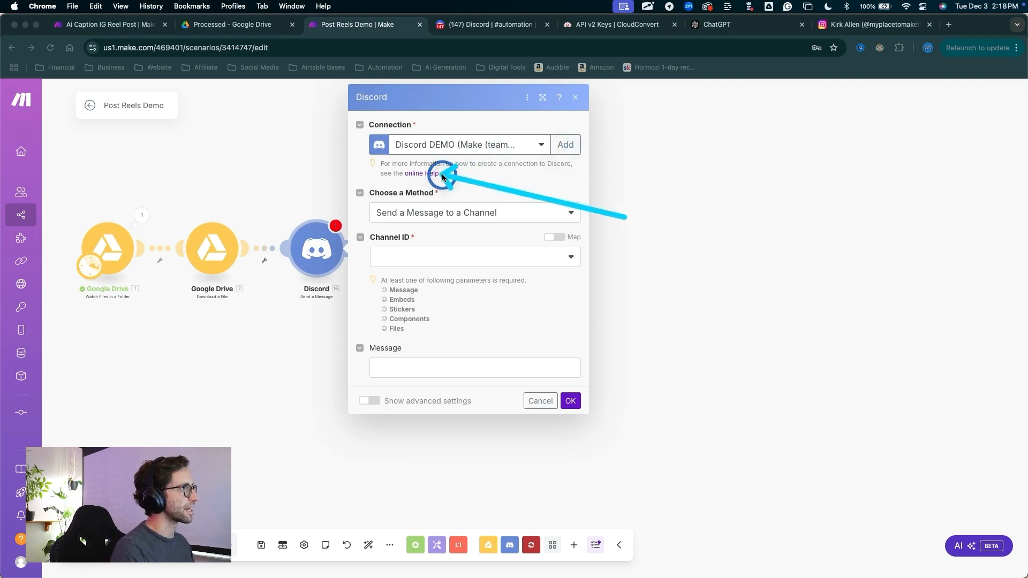
mouse_move(261, 142)
mouse_down()
mouse_move(322, 110)
mouse_move(359, 160)
mouse_move(368, 138)
mouse_move(381, 248)
mouse_up()
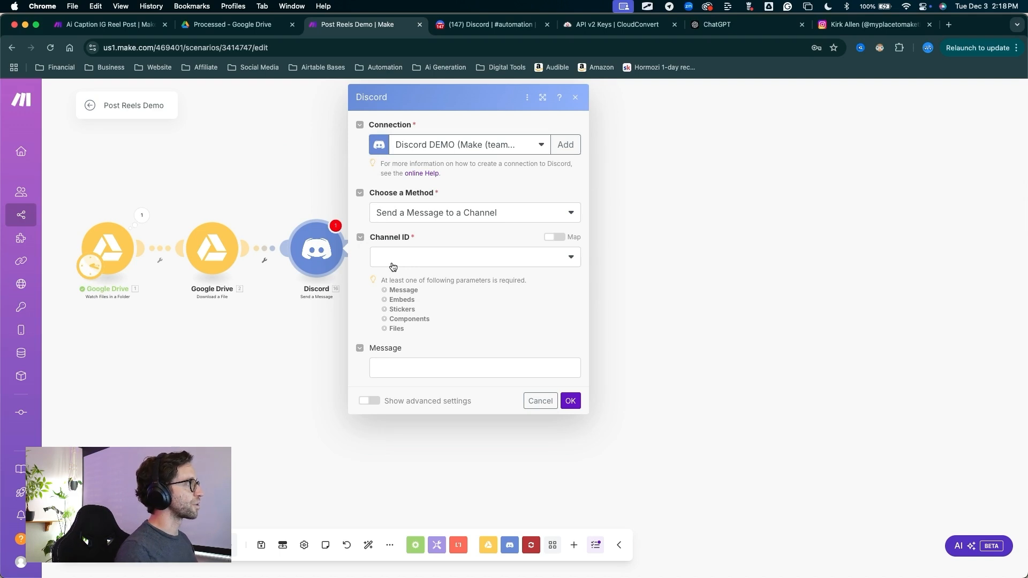
Switch to Discord and examine the server's automation channel and the video message posted there
click(510, 31)
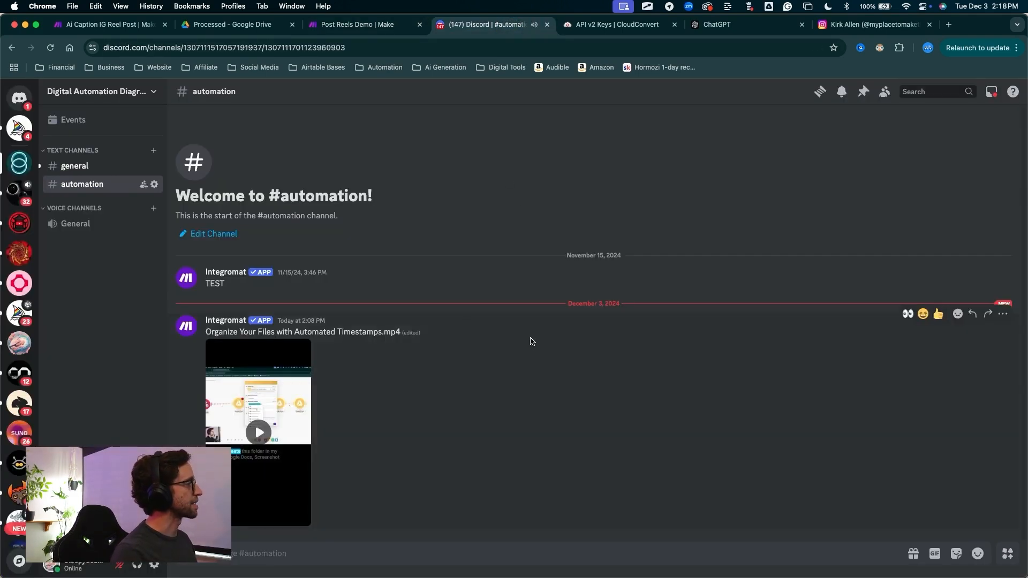
mouse_move(491, 376)
mouse_down()
mouse_move(23, 156)
mouse_move(116, 186)
mouse_move(319, 345)
mouse_move(281, 425)
mouse_move(291, 474)
mouse_move(279, 482)
mouse_move(272, 237)
mouse_move(275, 354)
mouse_move(292, 332)
mouse_up()
click(373, 233)
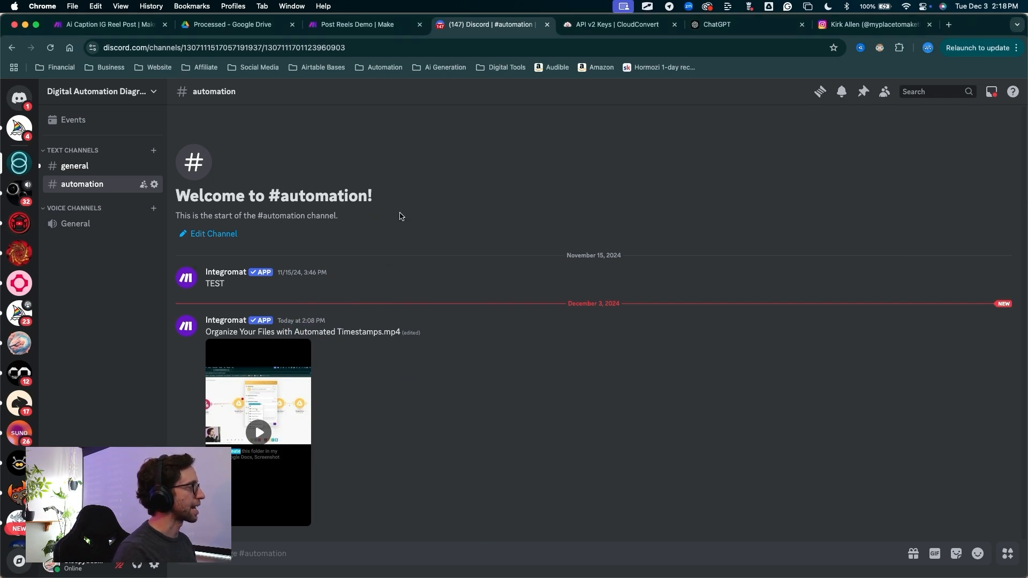
mouse_move(92, 382)
mouse_down()
mouse_move(69, 165)
mouse_move(77, 192)
mouse_up()
click(244, 110)
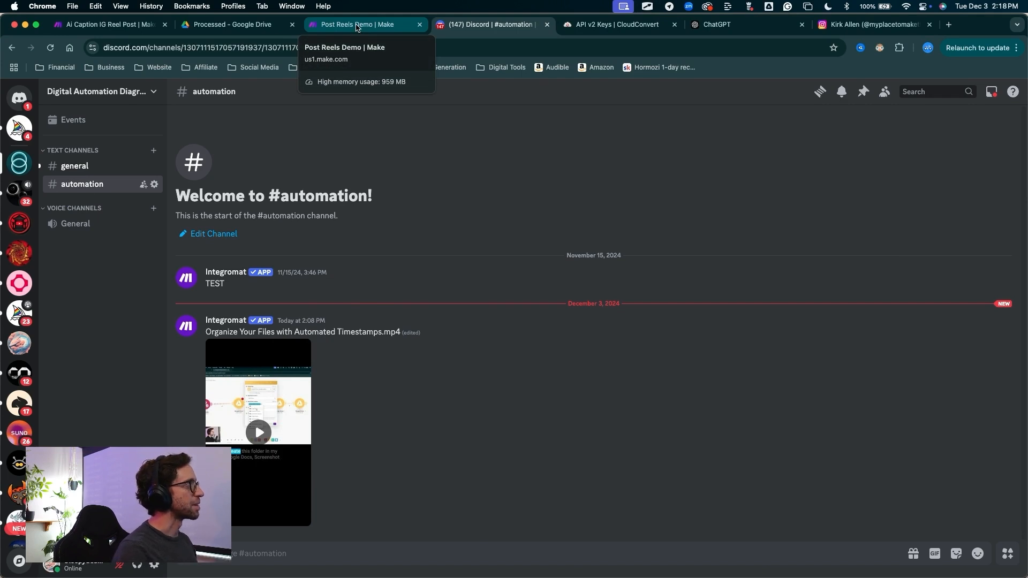
Return to the Post Reels Demo scenario and set the Discord module's channel to automation and message to the downloaded Google Drive file's Name
click(357, 27)
drag(706, 262, 478, 255)
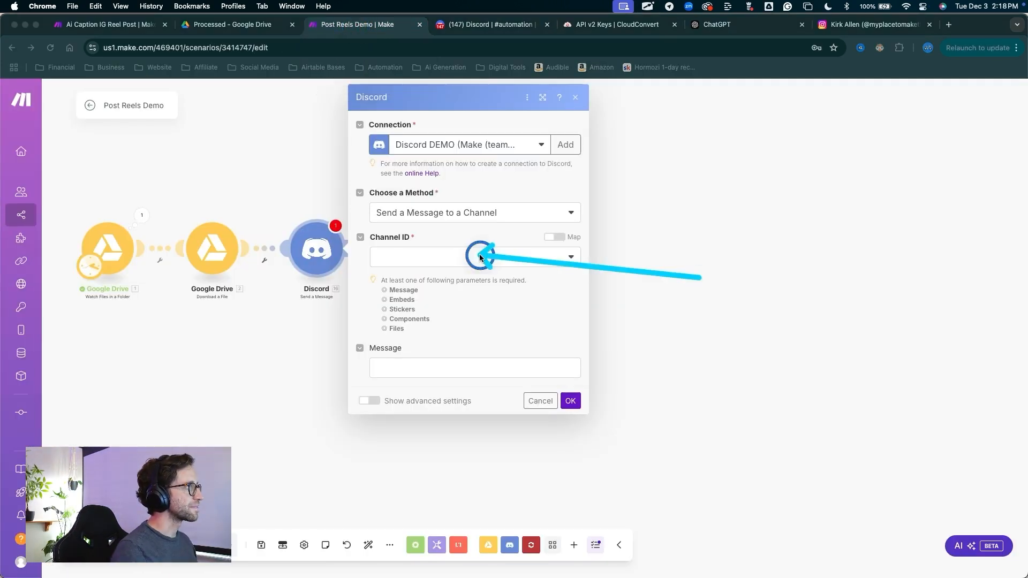
click(481, 259)
click(481, 259)
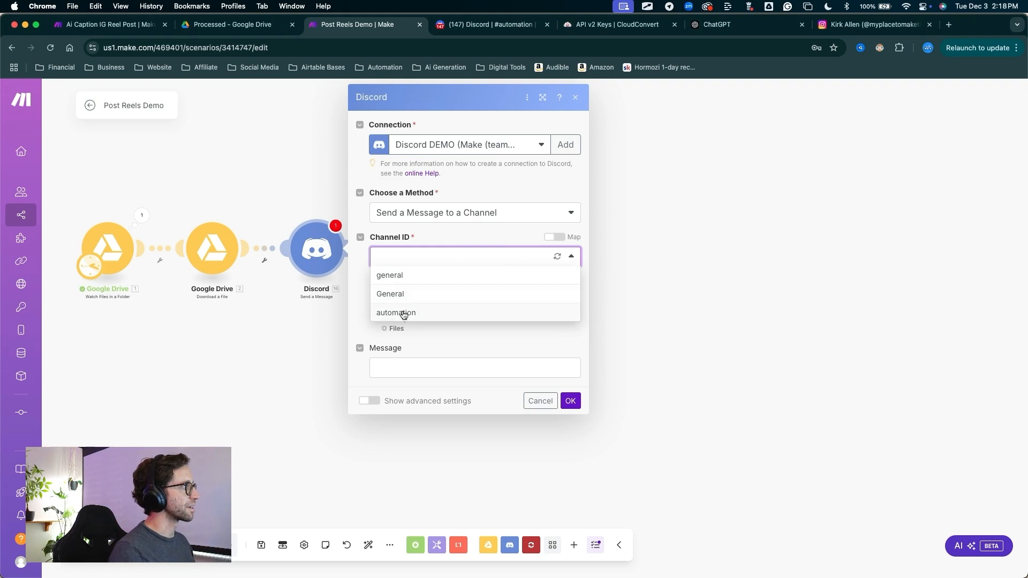
click(403, 315)
drag(355, 303, 392, 352)
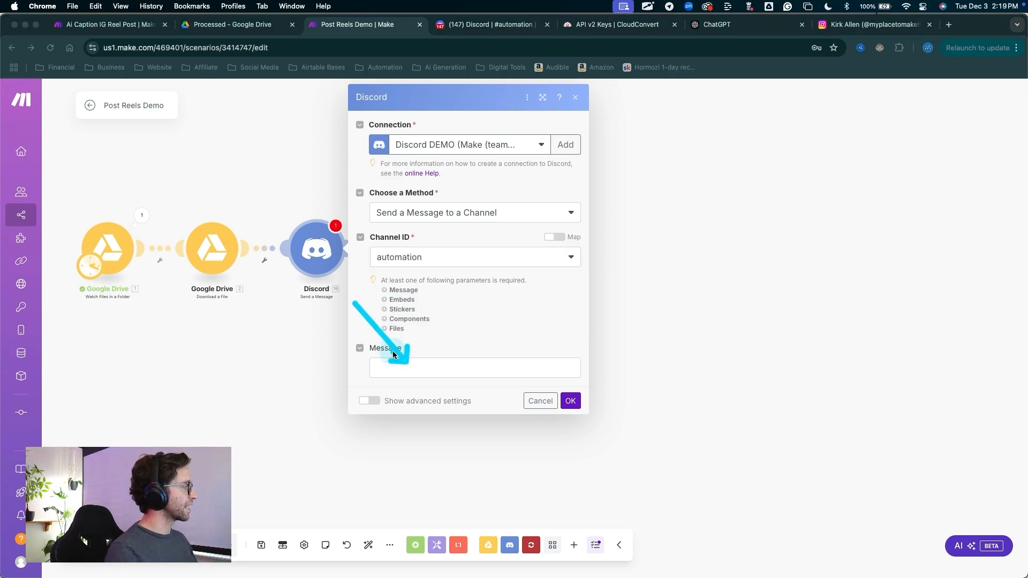
click(416, 370)
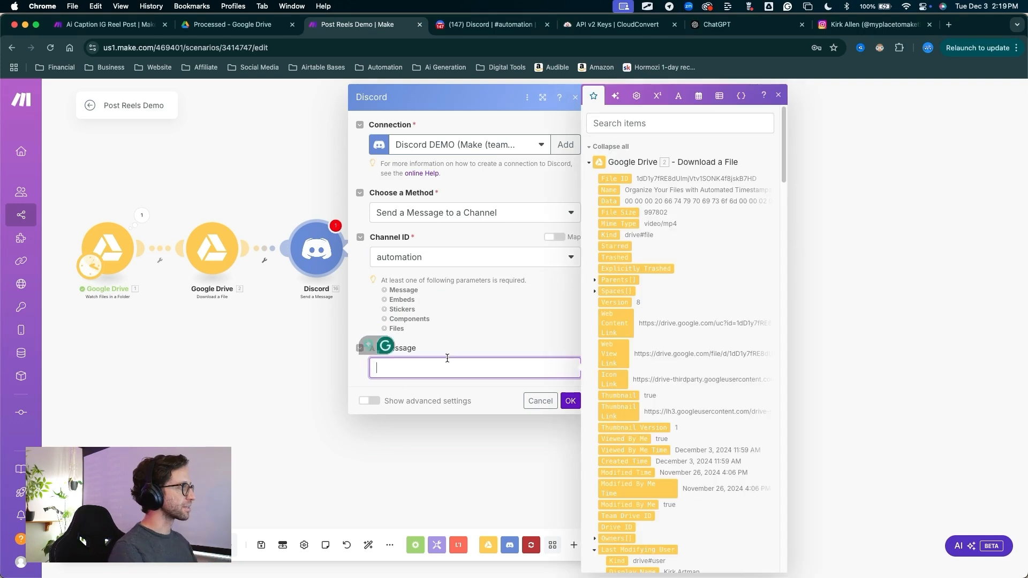
click(612, 189)
Show the Discord module's advanced settings and add the Google Drive - Download a File output as a file item
mouse_move(445, 304)
mouse_down()
mouse_move(375, 374)
mouse_move(373, 390)
mouse_up()
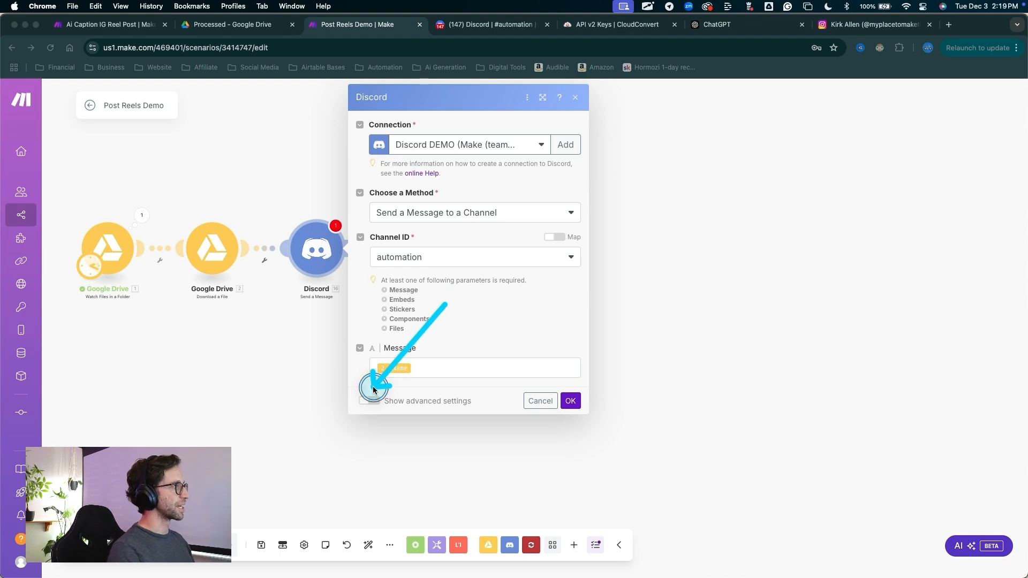
click(369, 400)
scroll(386, 396, down, 3)
mouse_move(434, 327)
mouse_down()
mouse_move(395, 413)
mouse_move(395, 464)
mouse_up()
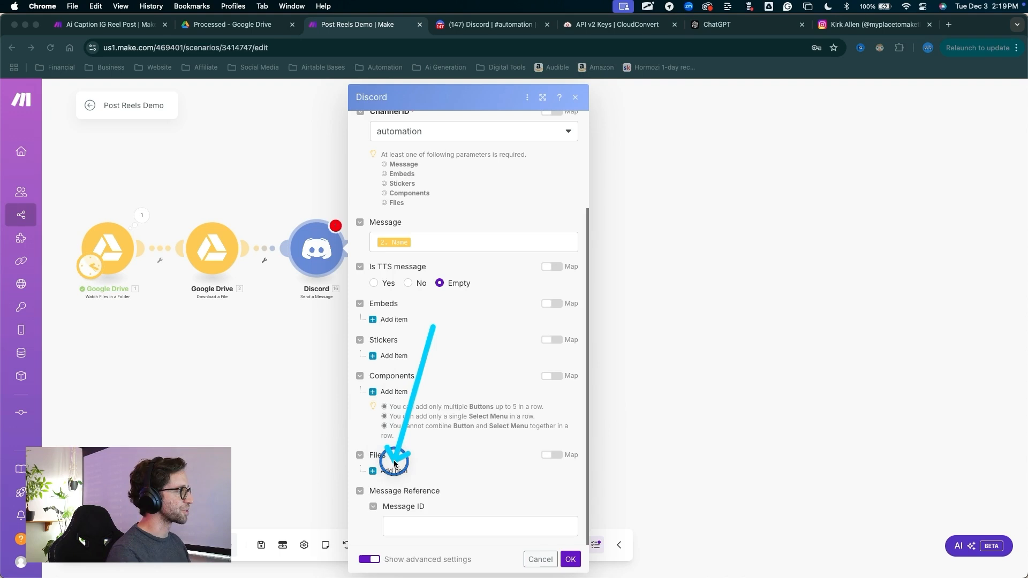
click(395, 466)
scroll(425, 355, down, 3)
mouse_move(424, 356)
mouse_down()
mouse_move(432, 411)
mouse_move(474, 418)
mouse_move(407, 430)
mouse_move(486, 440)
mouse_move(566, 546)
mouse_up()
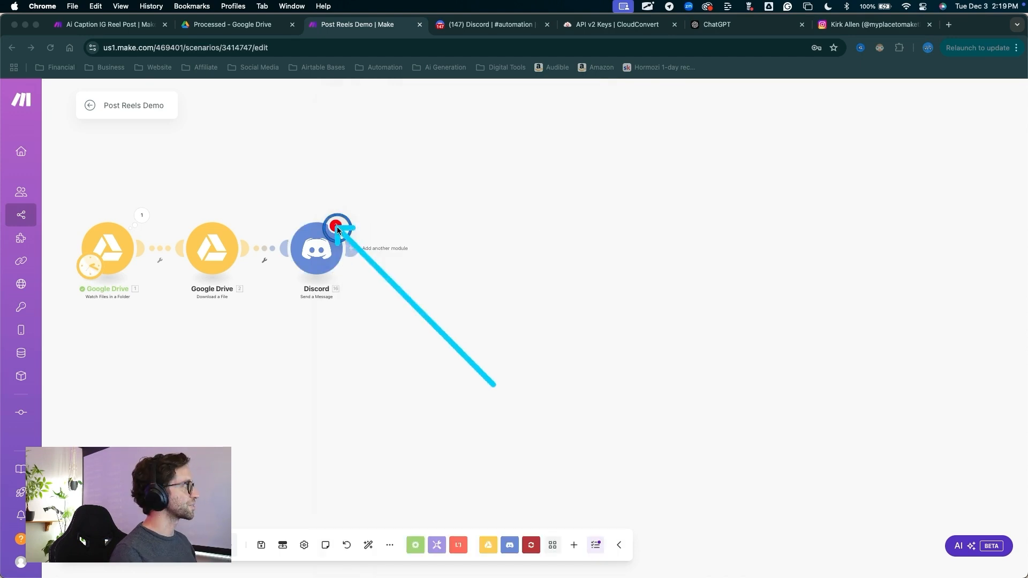
Check the Discord module's validation messages, then reopen the module and confirm its settings again
drag(348, 237, 342, 231)
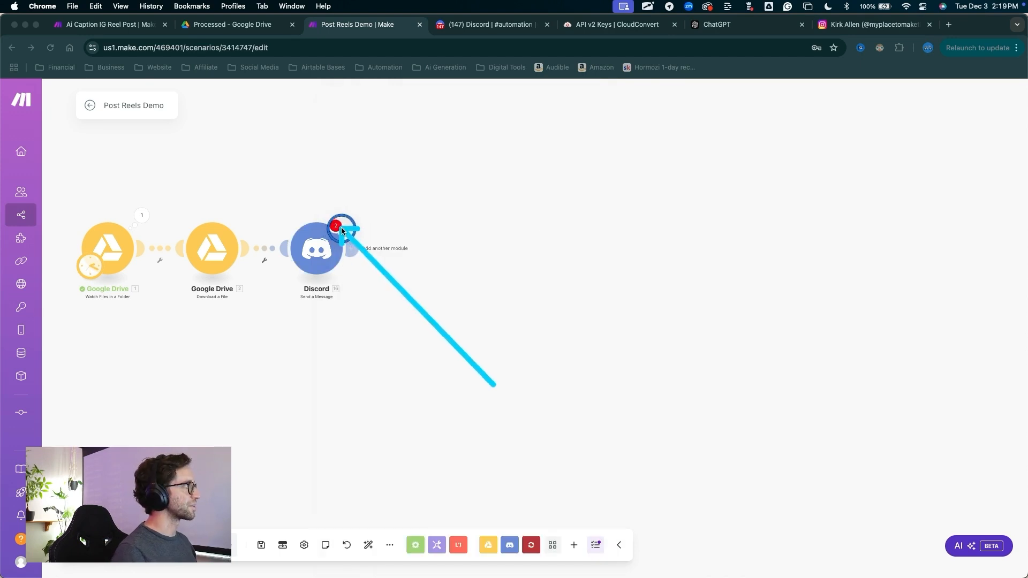
click(340, 229)
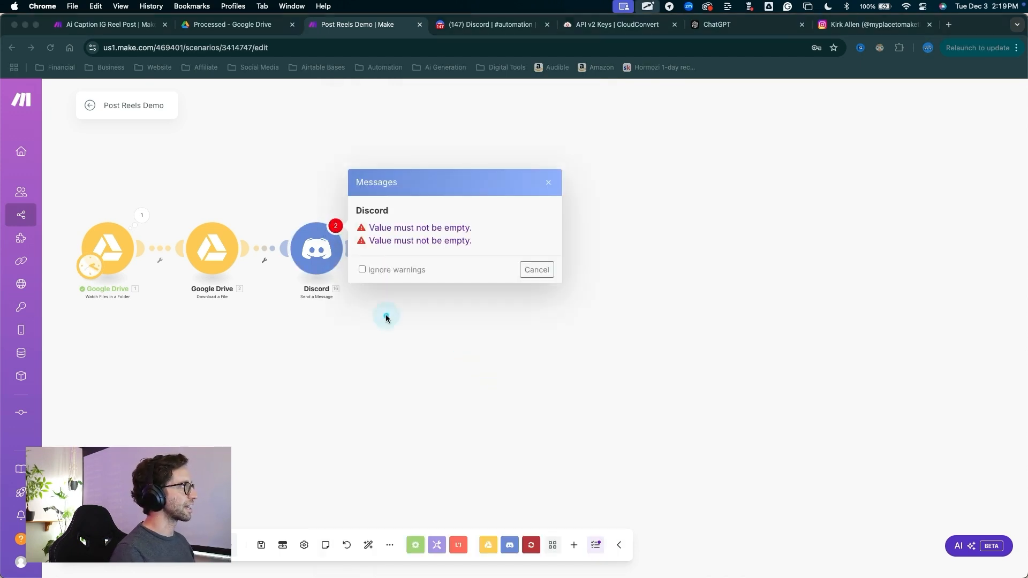
mouse_move(375, 342)
mouse_down()
mouse_move(376, 249)
mouse_move(458, 230)
mouse_up()
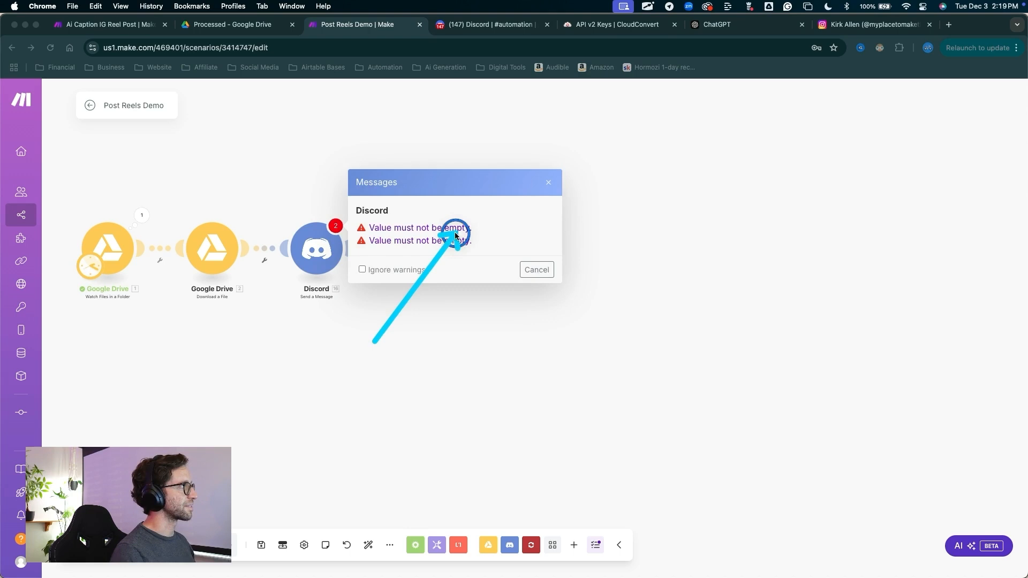
click(538, 270)
drag(387, 392, 318, 265)
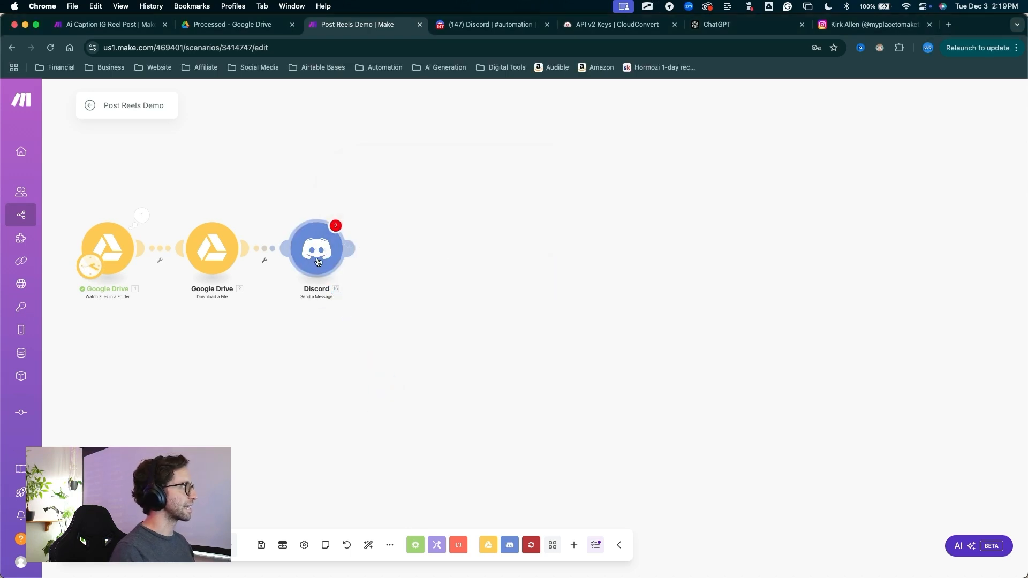
drag(537, 412, 562, 533)
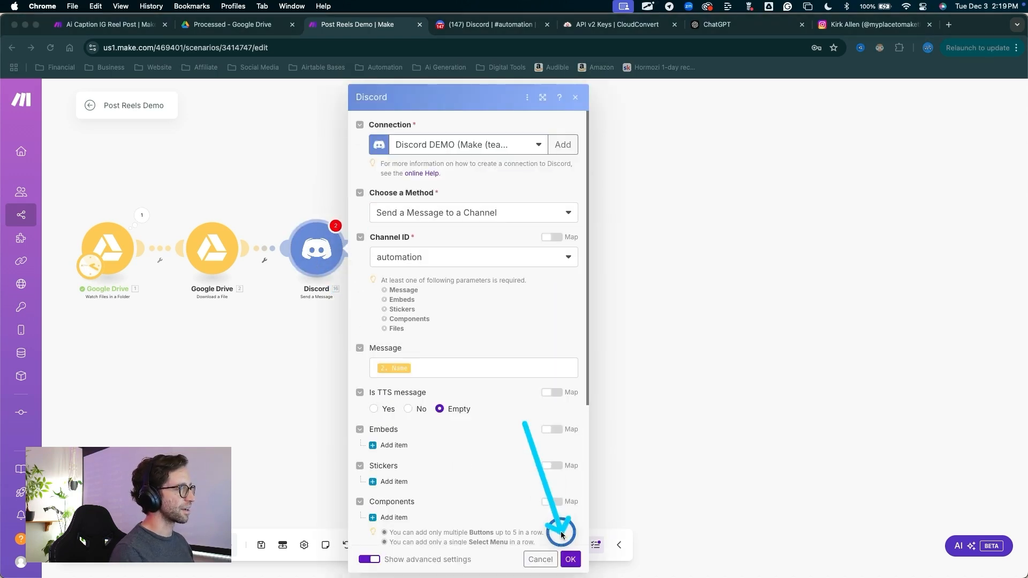
click(570, 559)
drag(436, 397, 333, 231)
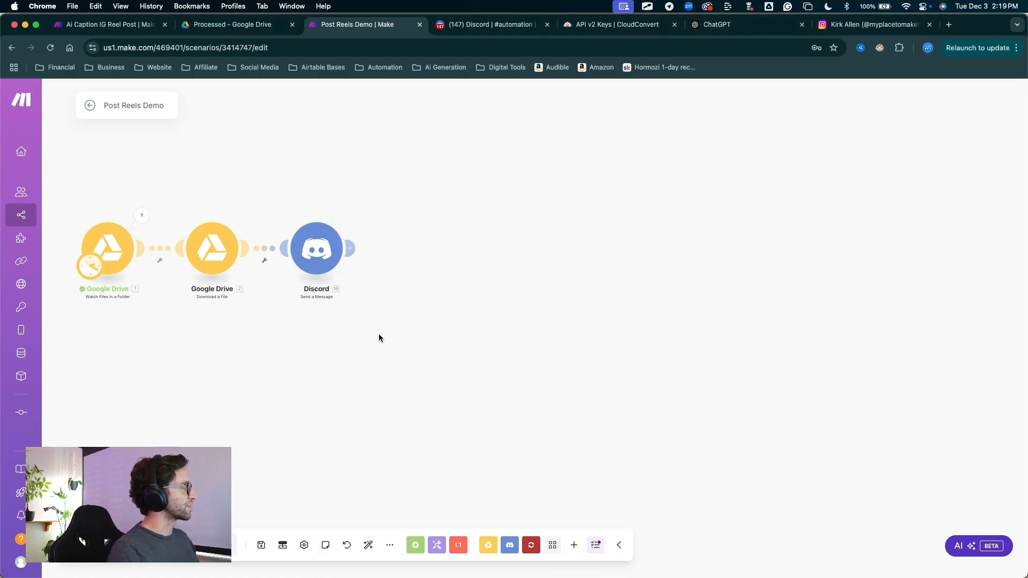
Add a CloudConvert Convert a File module after the Discord module
drag(378, 325, 372, 298)
click(351, 249)
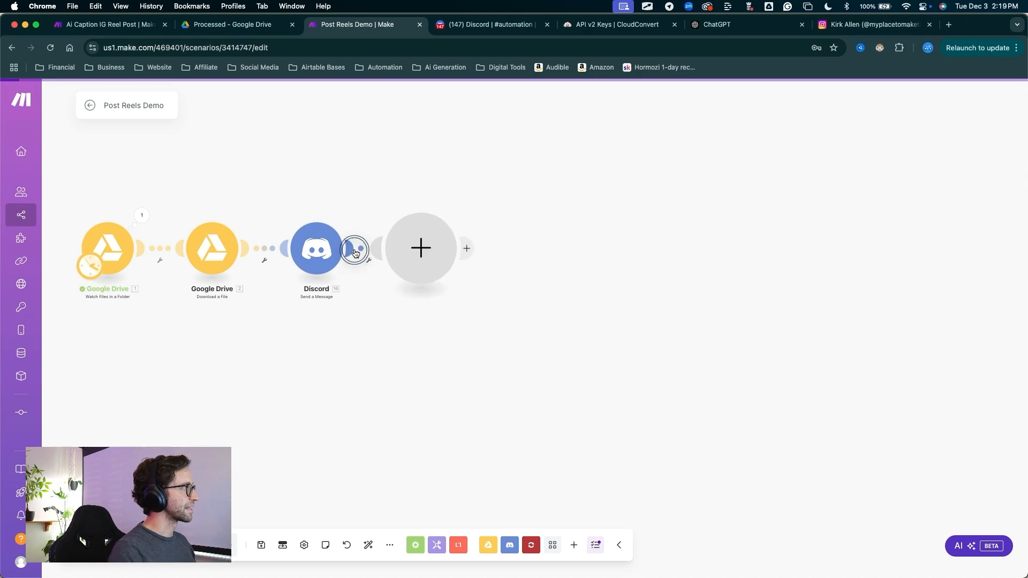
text(cloud)
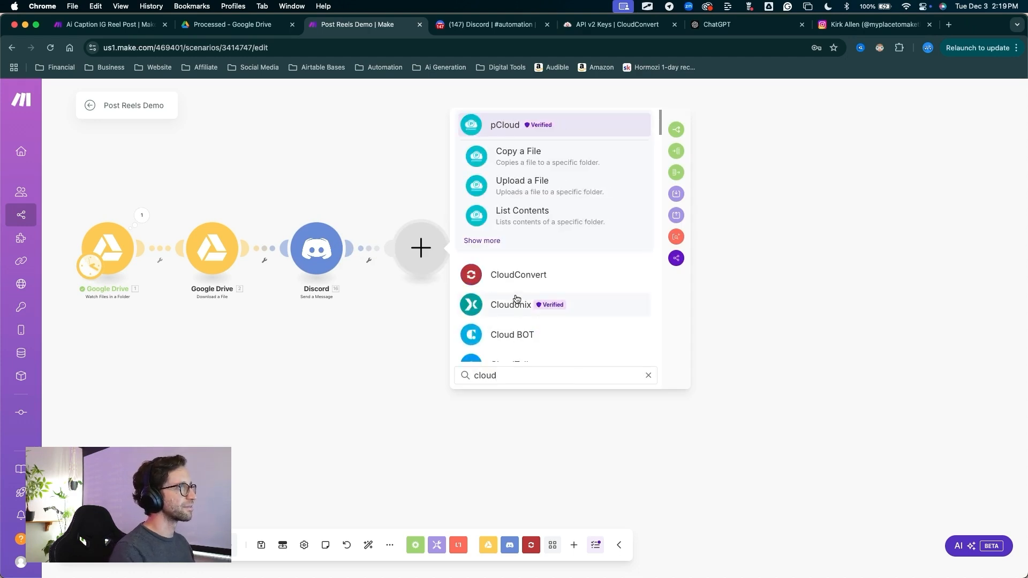
click(535, 275)
click(529, 216)
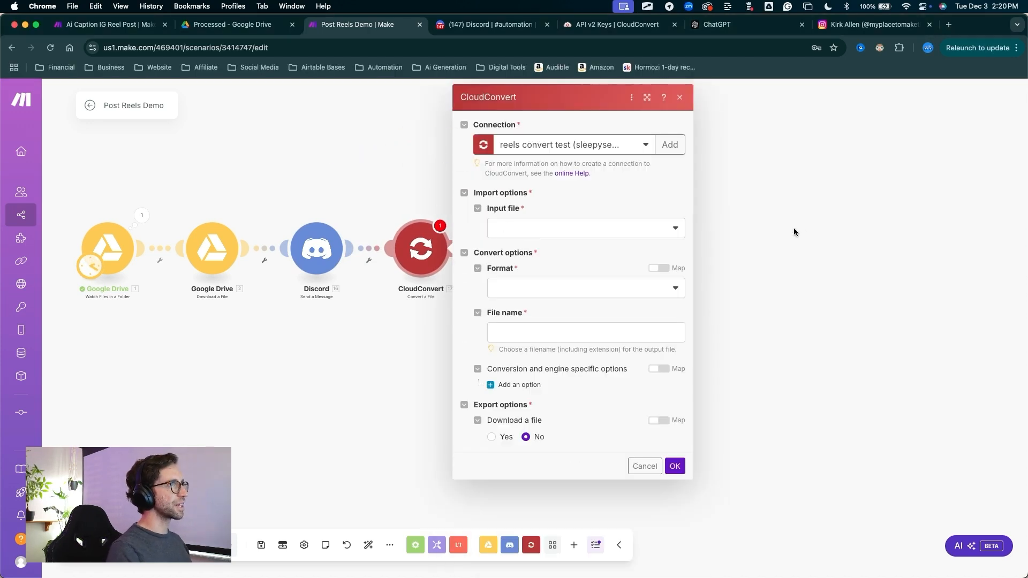
Start a new CloudConvert connection of type CloudConvert API KEY and name it Reels DEMO
click(670, 144)
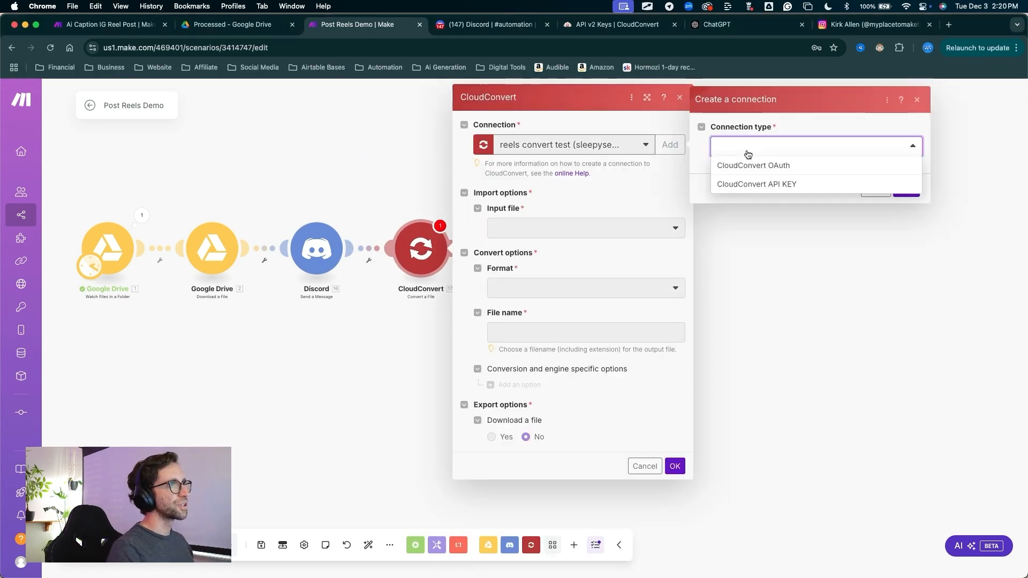
click(760, 185)
triple_click(776, 190)
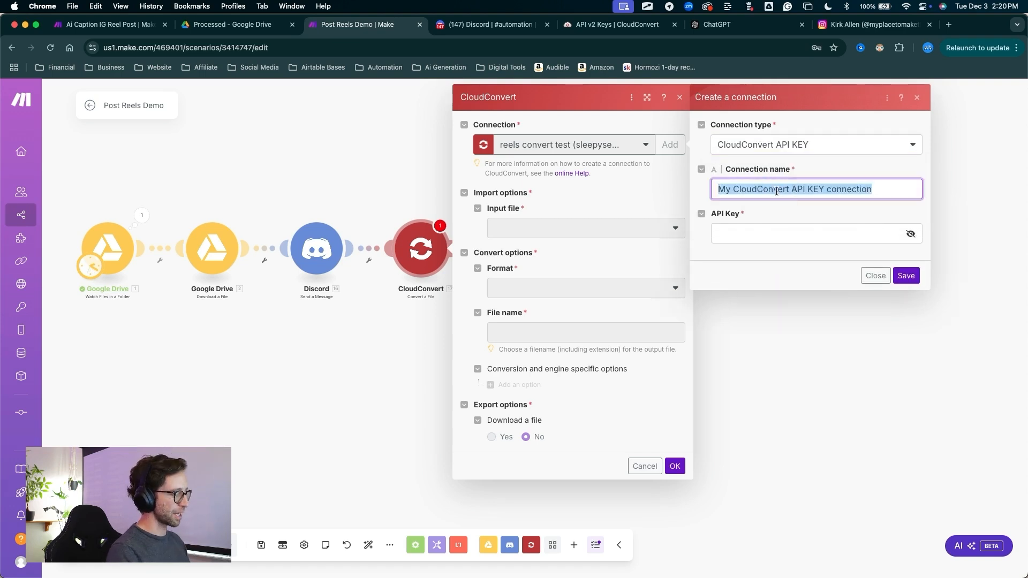
text(Reels DEMO)
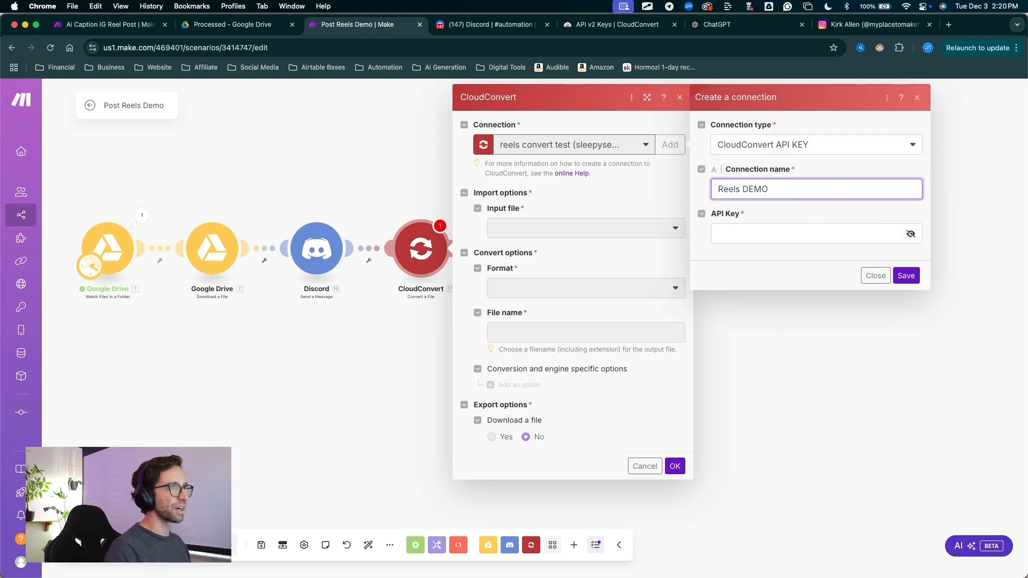
click(780, 230)
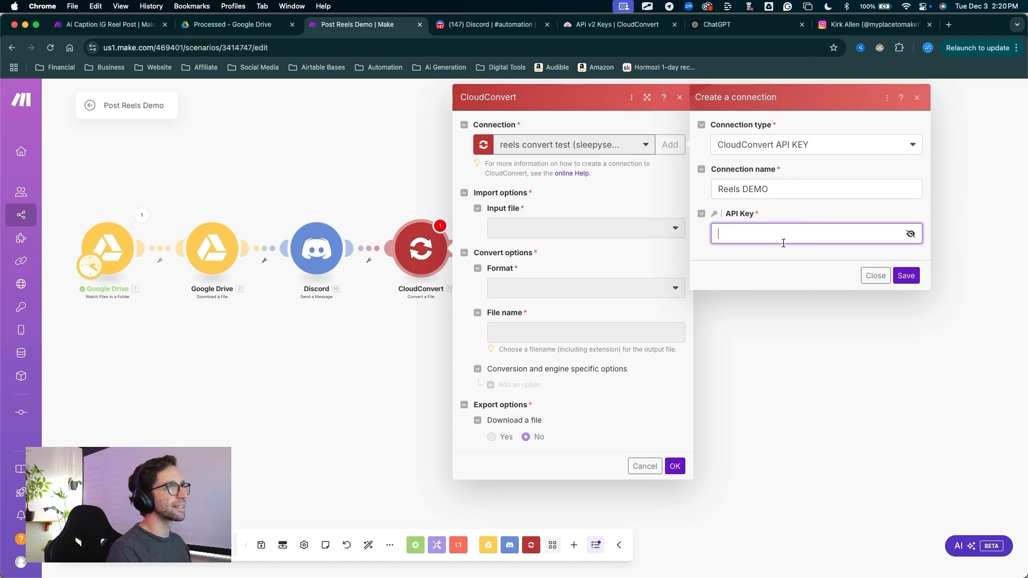
Switch to CloudConvert's API keys page and create a key named Reels Demo with read and write scopes for user, task and webhook
click(616, 24)
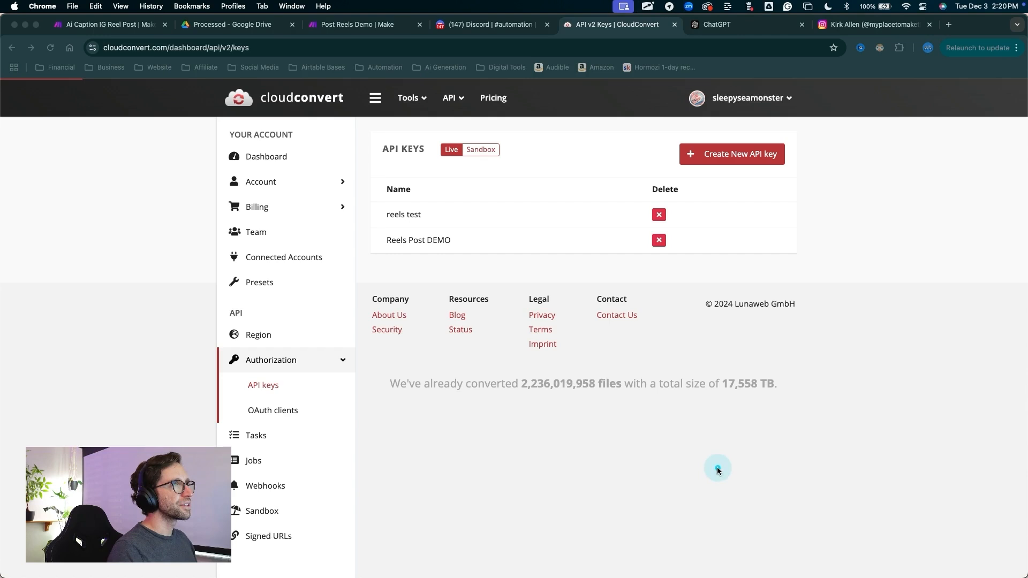
mouse_move(718, 467)
mouse_down()
mouse_move(743, 97)
mouse_move(475, 91)
mouse_move(306, 102)
mouse_move(365, 105)
mouse_move(273, 355)
mouse_move(333, 366)
mouse_move(212, 368)
mouse_move(252, 391)
mouse_move(289, 385)
mouse_up()
mouse_move(726, 312)
mouse_down()
mouse_move(762, 224)
mouse_move(739, 167)
mouse_up()
key(Escape)
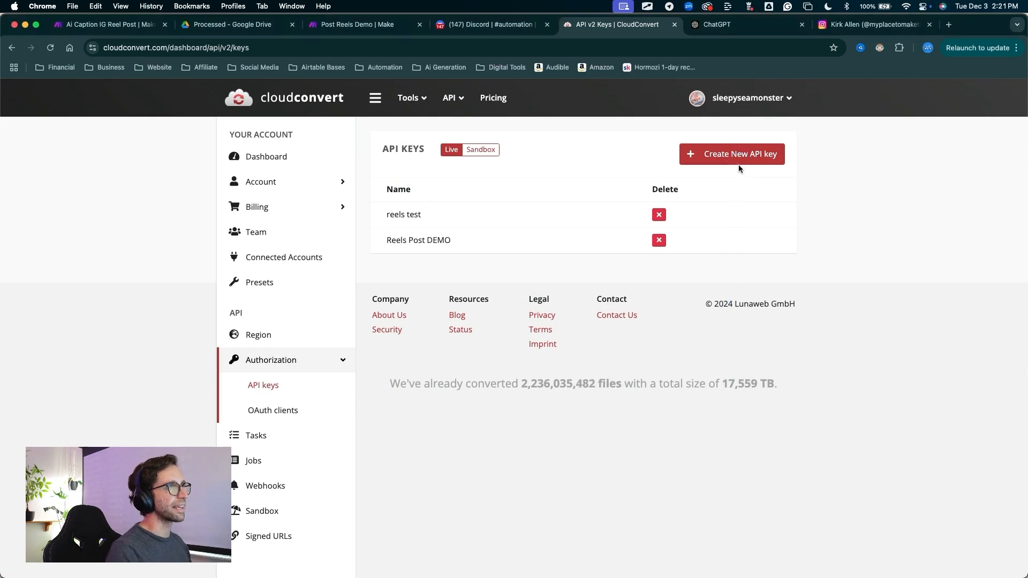
click(739, 167)
text(Reels Demo)
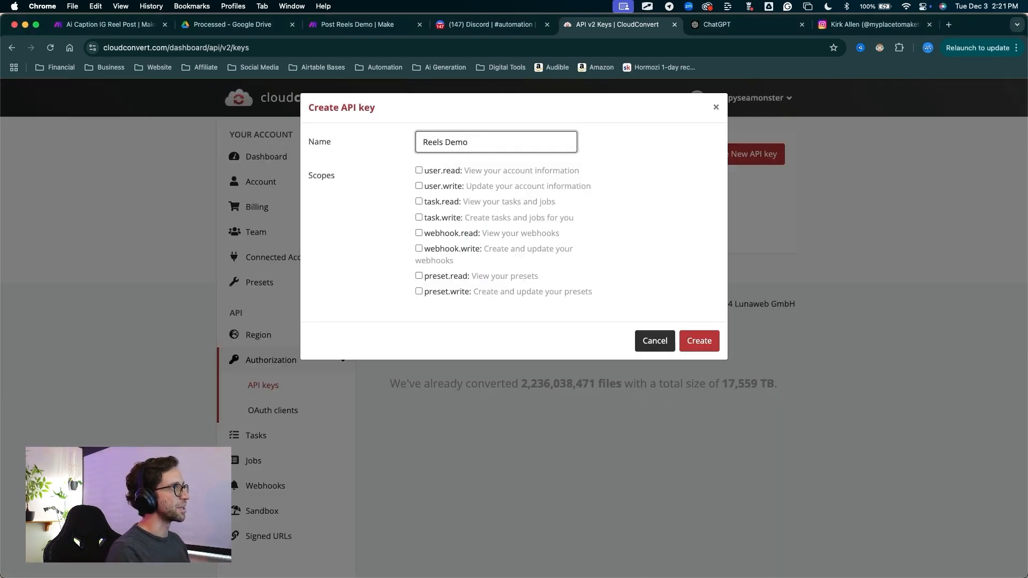
mouse_move(358, 188)
mouse_down()
mouse_move(420, 202)
mouse_move(414, 243)
mouse_up()
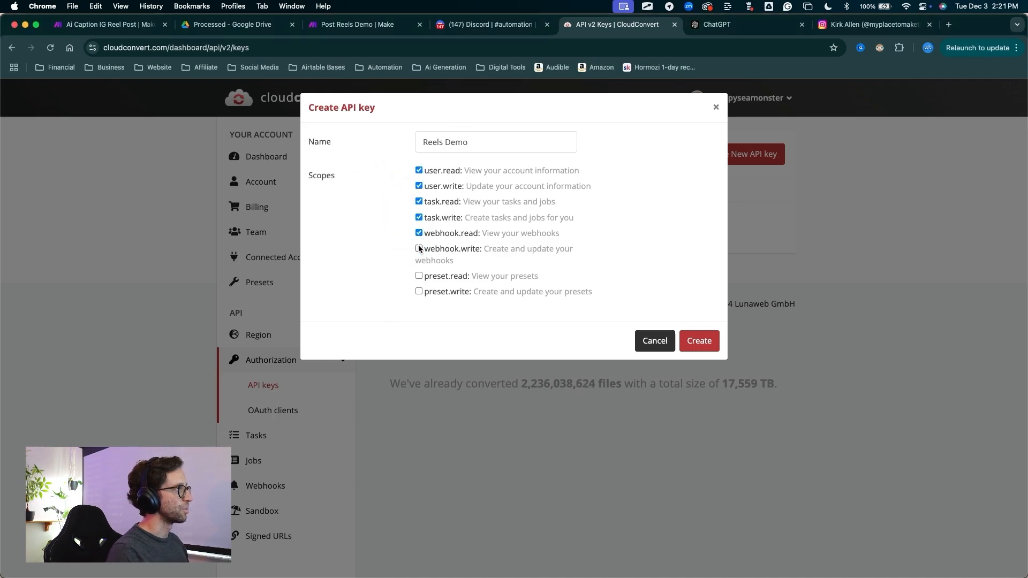
click(419, 248)
mouse_move(357, 231)
mouse_down()
mouse_move(420, 192)
mouse_move(608, 271)
mouse_move(705, 349)
mouse_up()
click(699, 342)
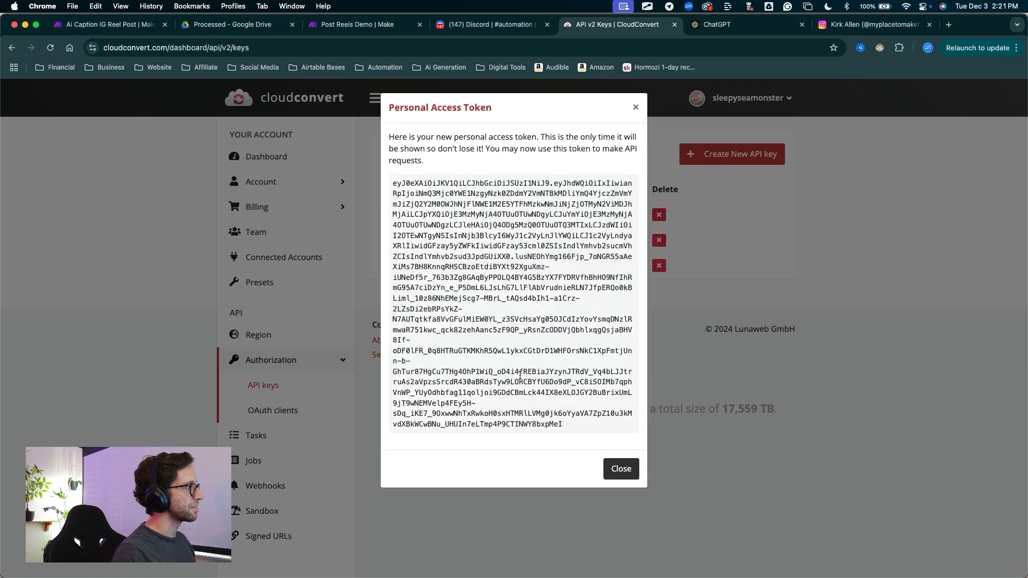
Copy the new personal access token into the API Key field of the Make connection and save the connection
drag(565, 425, 388, 182)
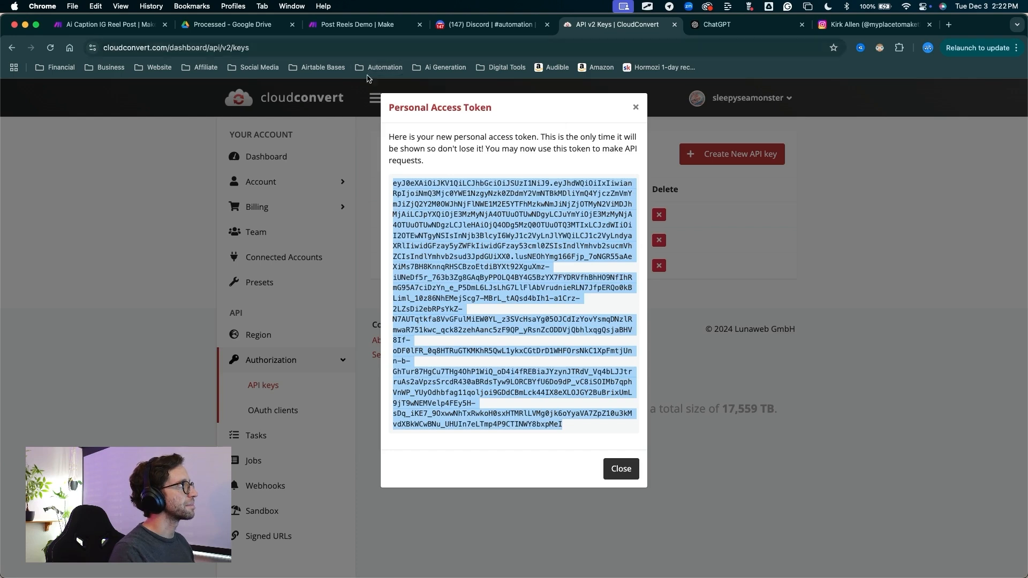
click(357, 24)
key(super+v)
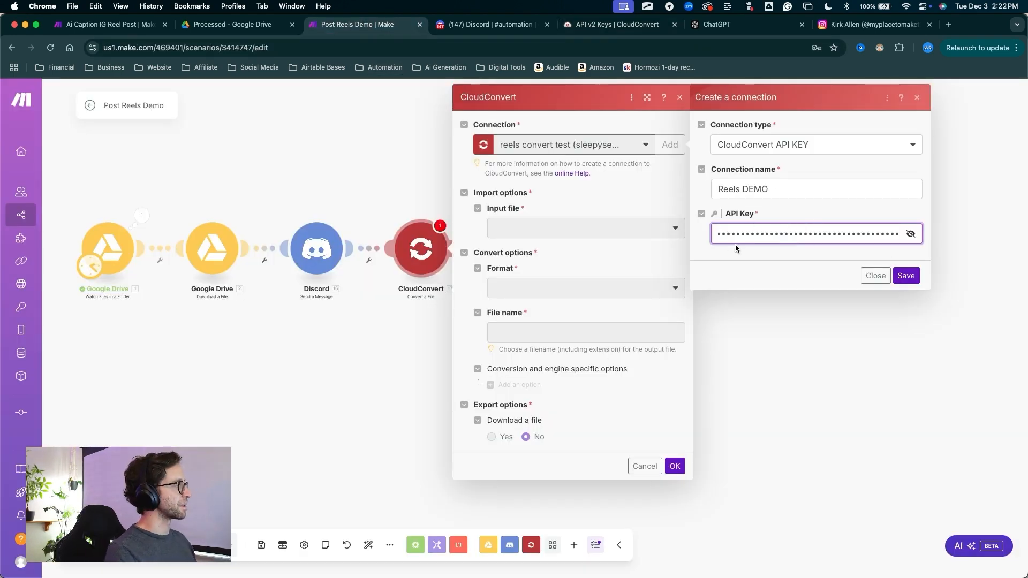
click(906, 276)
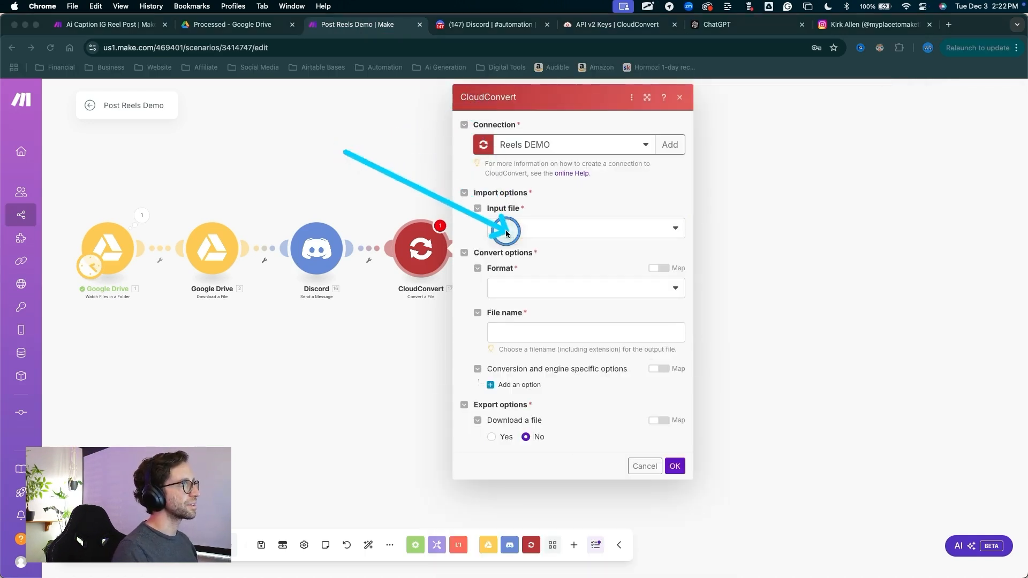
Set the CloudConvert input to import a file from URL and map the URL of the Discord message's attachment
click(527, 224)
click(512, 233)
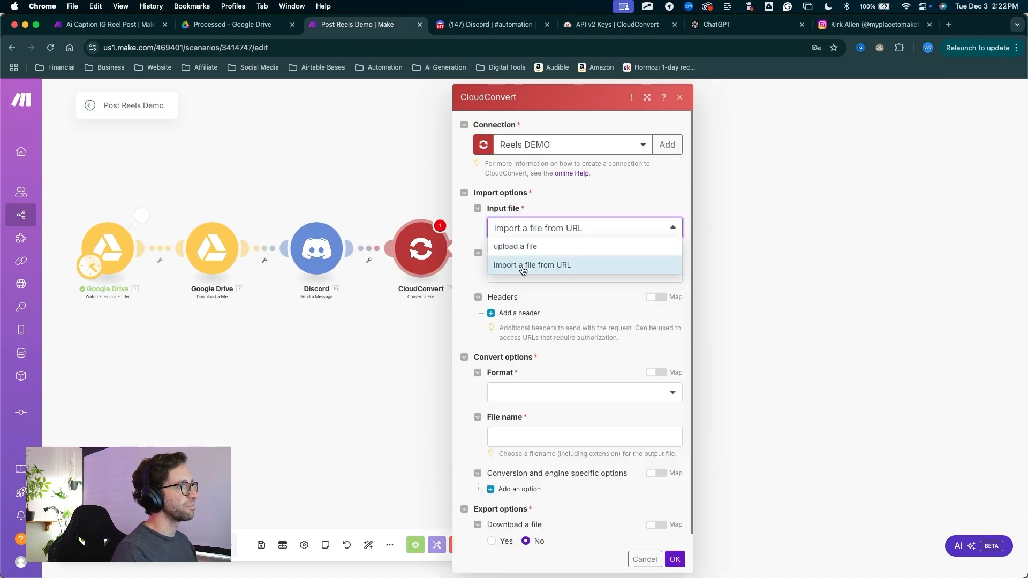
click(523, 267)
click(522, 270)
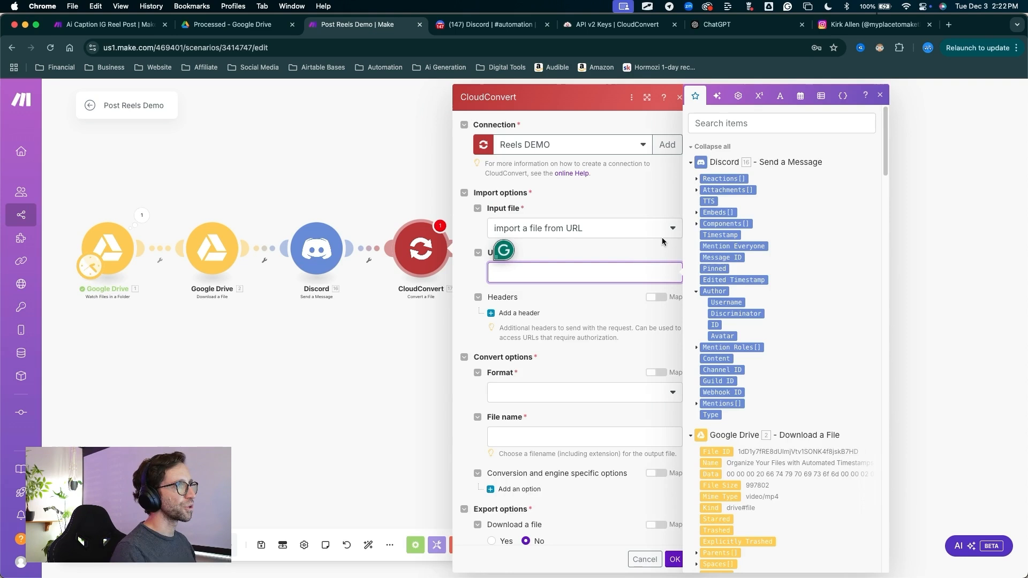
click(697, 191)
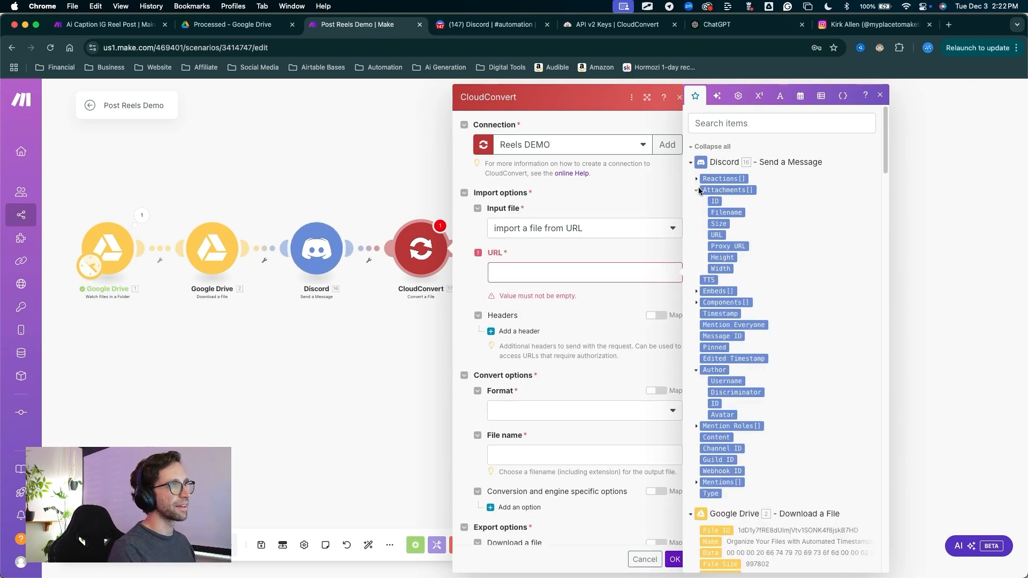
drag(717, 233, 583, 273)
Set the CloudConvert format option to "I don't know the input format" and choose mp3 as the output format
click(497, 380)
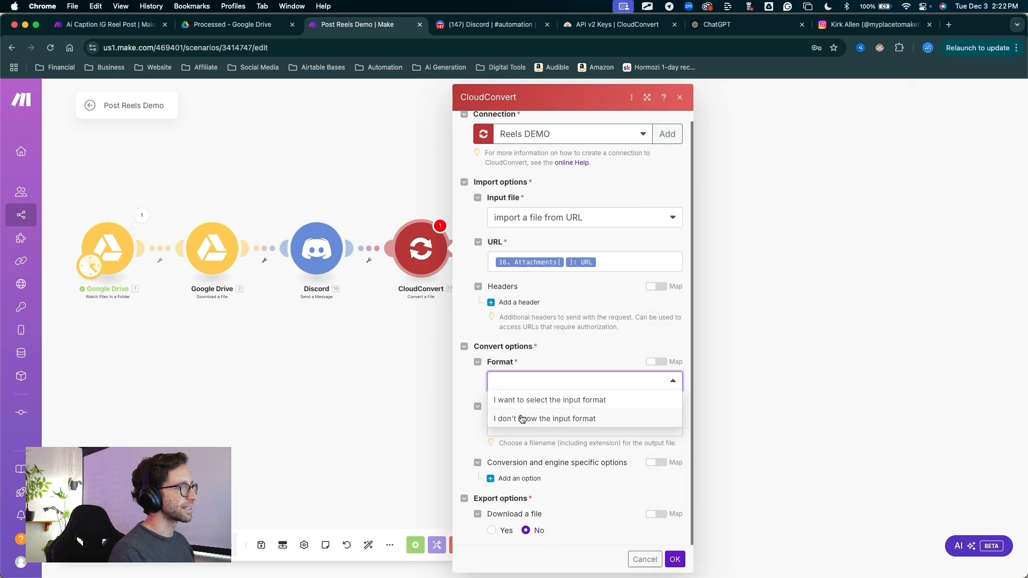
click(523, 418)
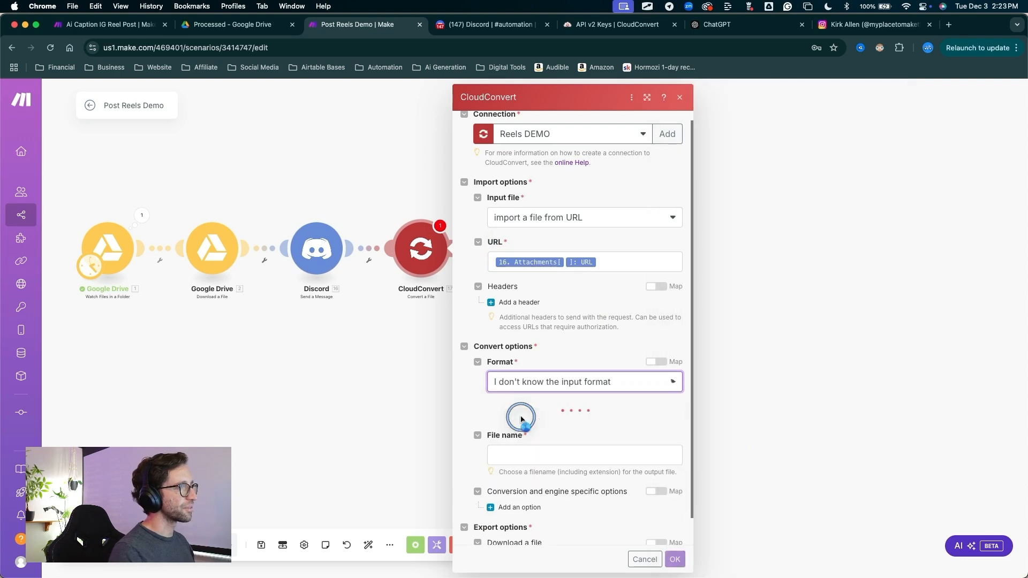
click(559, 427)
scroll(533, 485, down, 2)
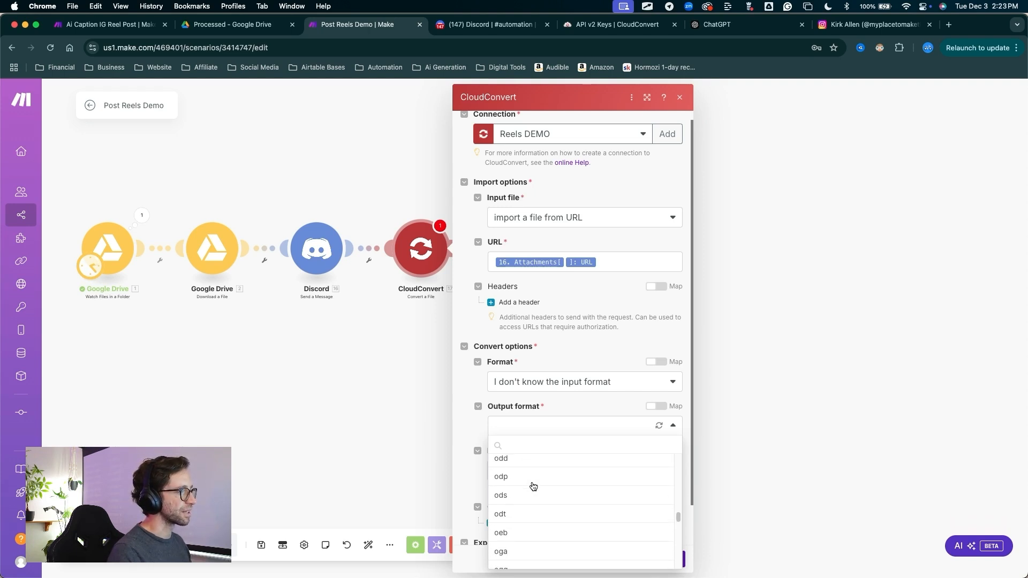
scroll(533, 486, up, 5)
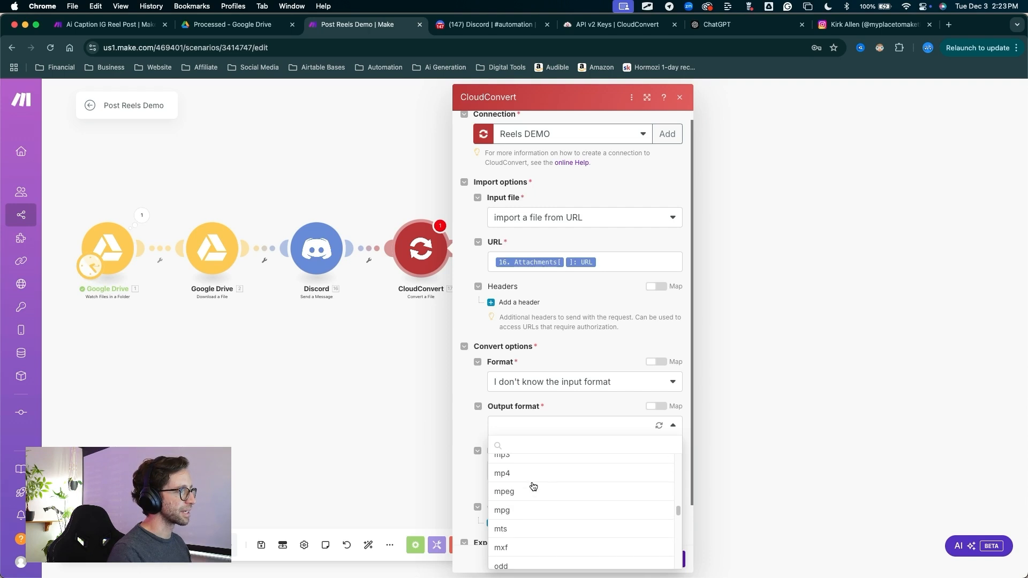
click(589, 458)
Map the Google Drive download's Name to the CloudConvert file name, set Download a file to Yes, and save the module
scroll(759, 422, down, 3)
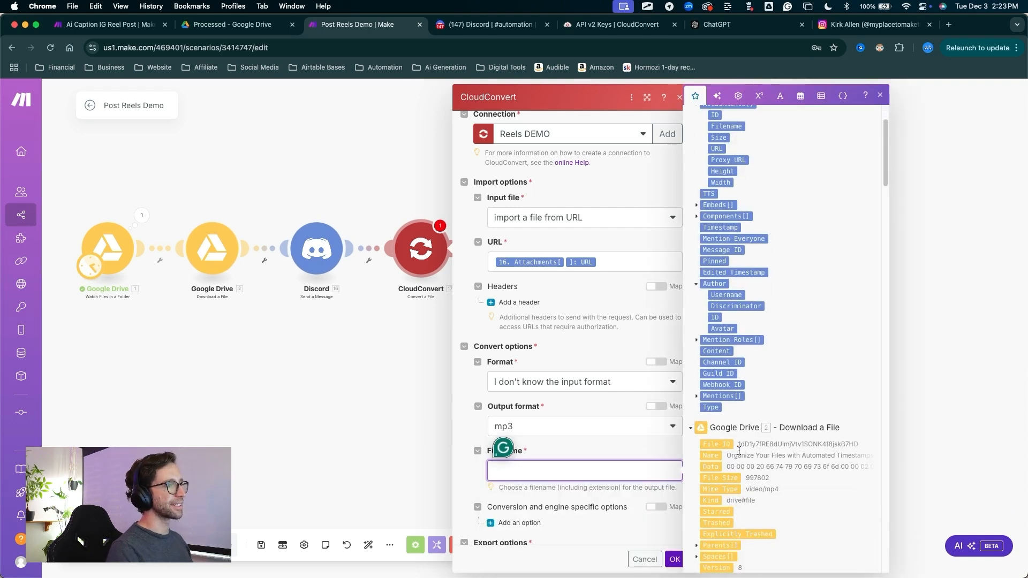
drag(720, 455, 592, 471)
click(589, 474)
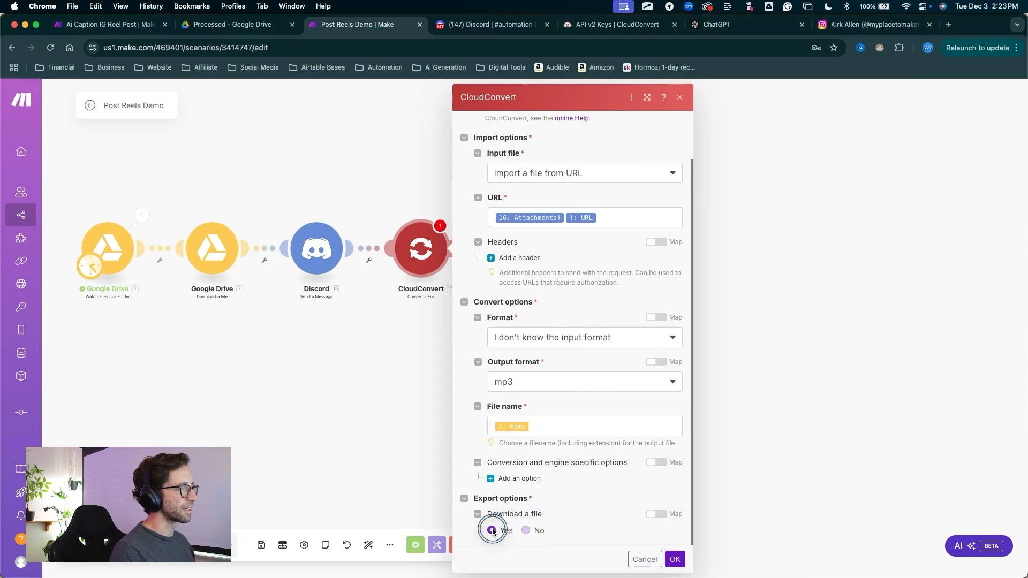
click(491, 530)
click(674, 558)
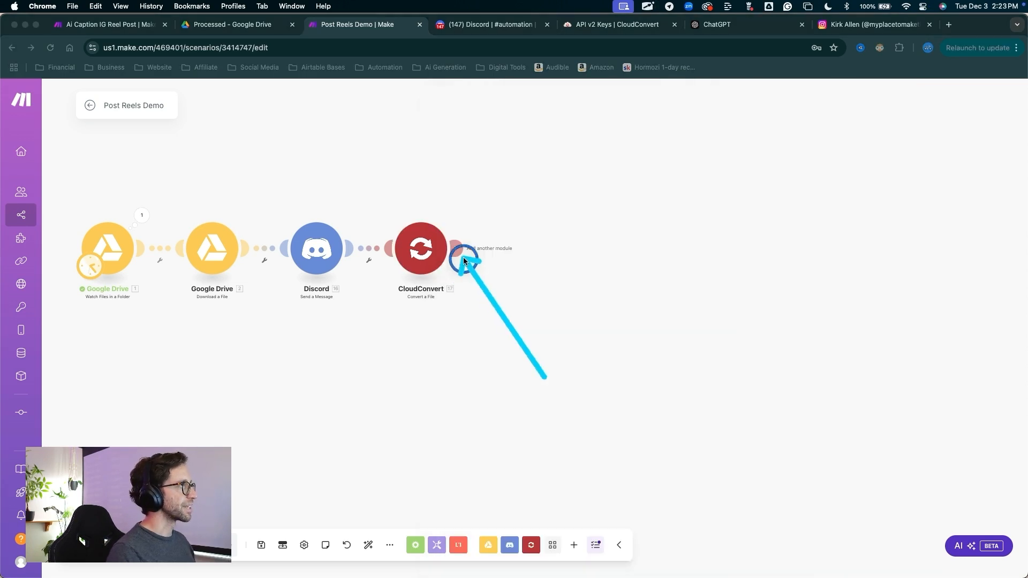
Add an HTTP Get a file module after CloudConvert with its URL mapped to the CloudConvert Temporary URL
click(458, 246)
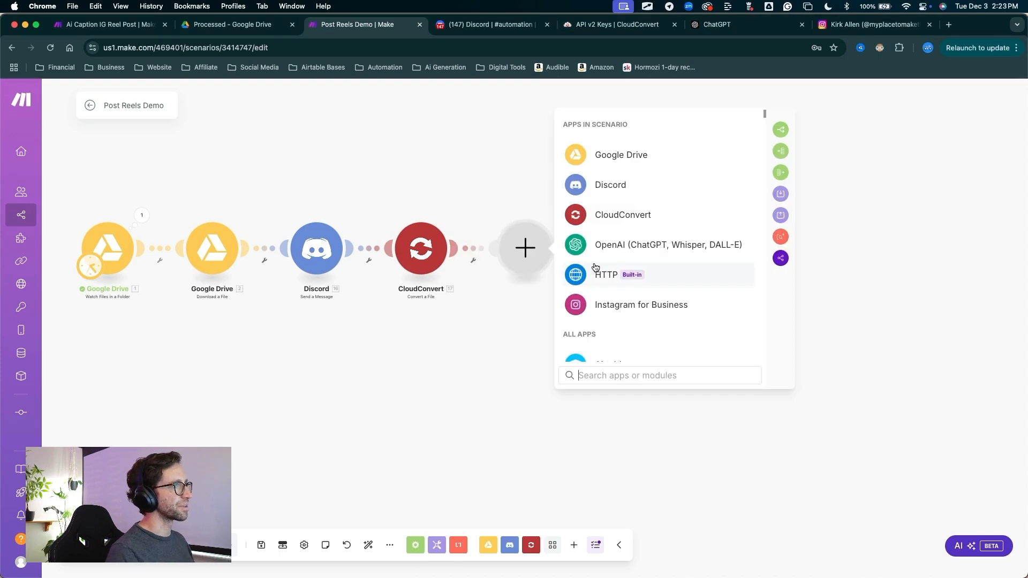
text(http)
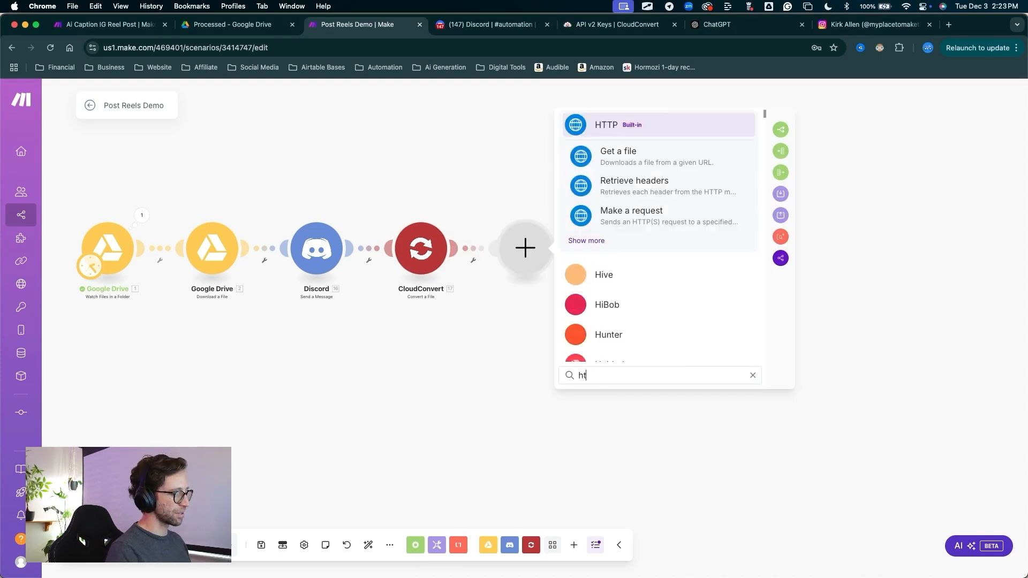
key(Return)
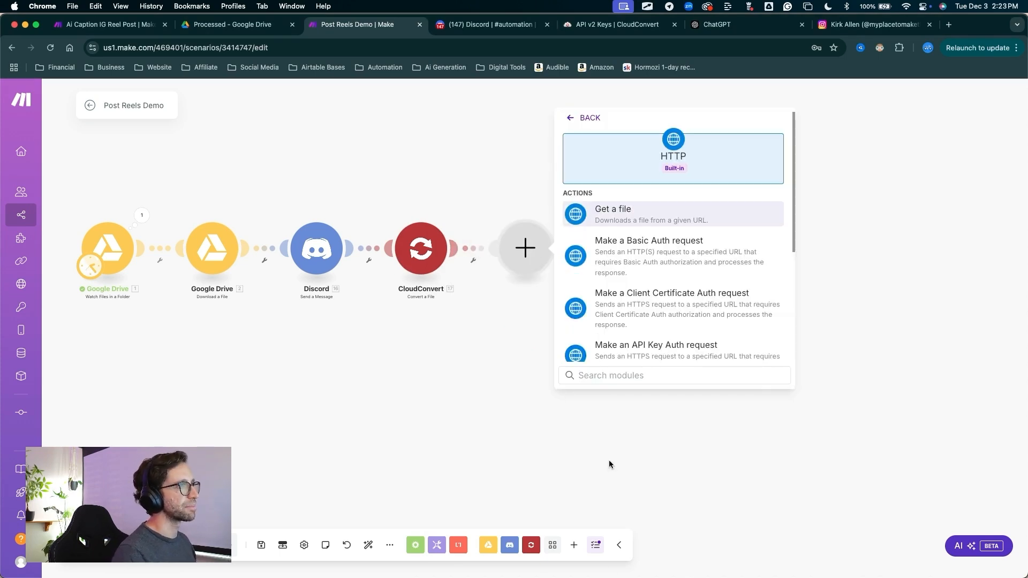
click(621, 222)
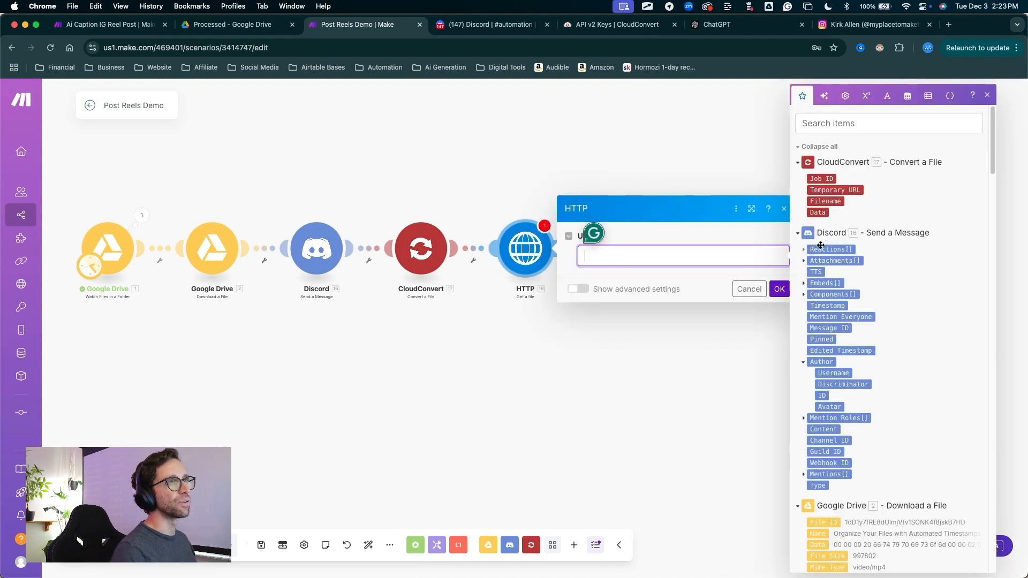
click(848, 190)
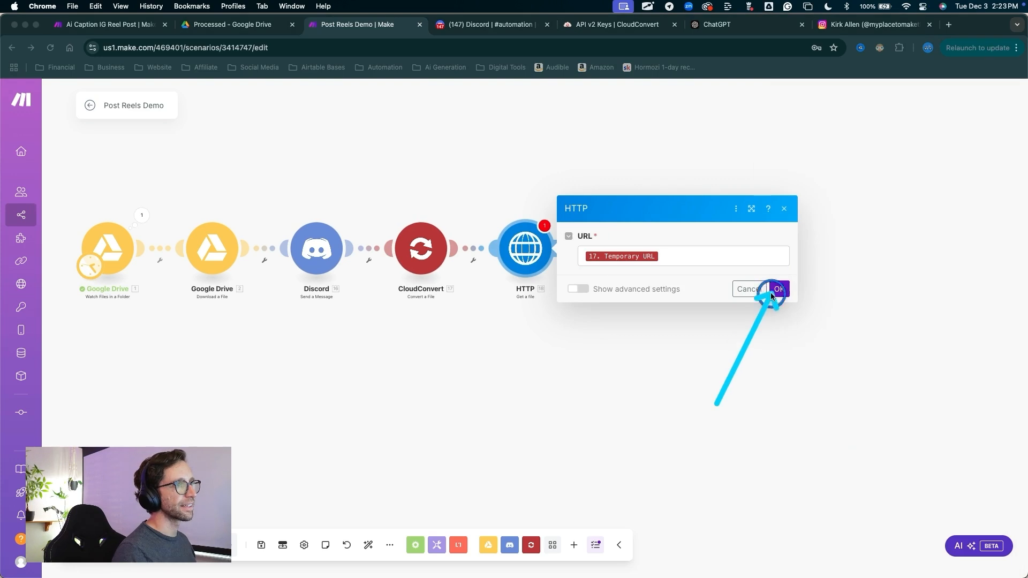
click(779, 289)
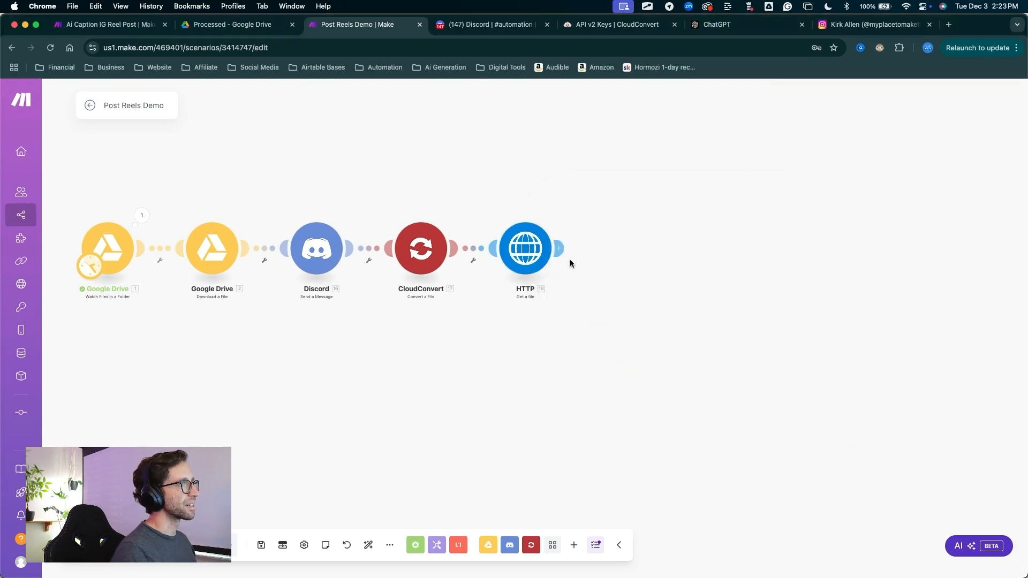
Add an OpenAI Create a Transcription (Whisper) module after the HTTP module
click(560, 248)
click(712, 249)
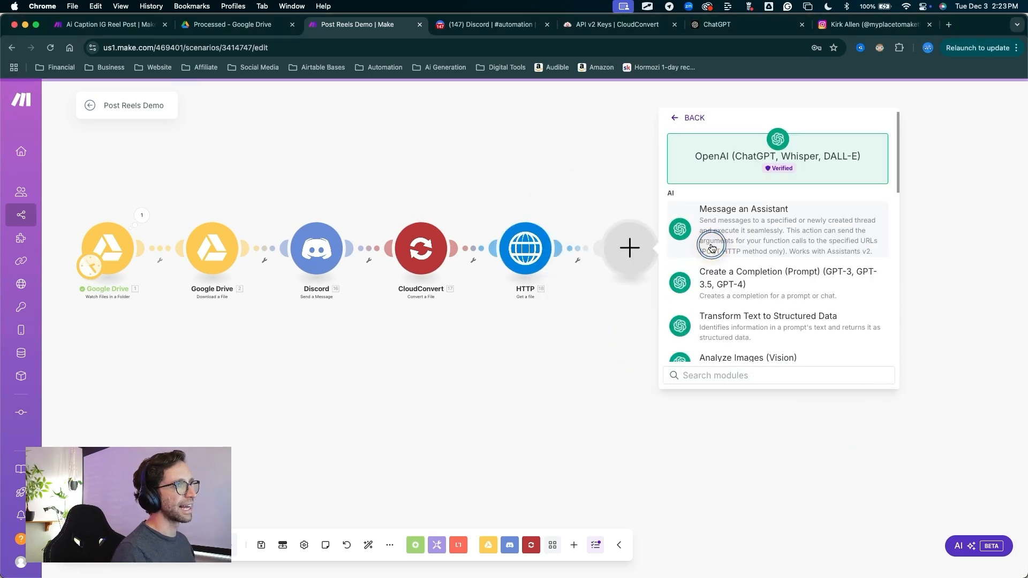
scroll(742, 239, down, 3)
scroll(742, 239, down, 5)
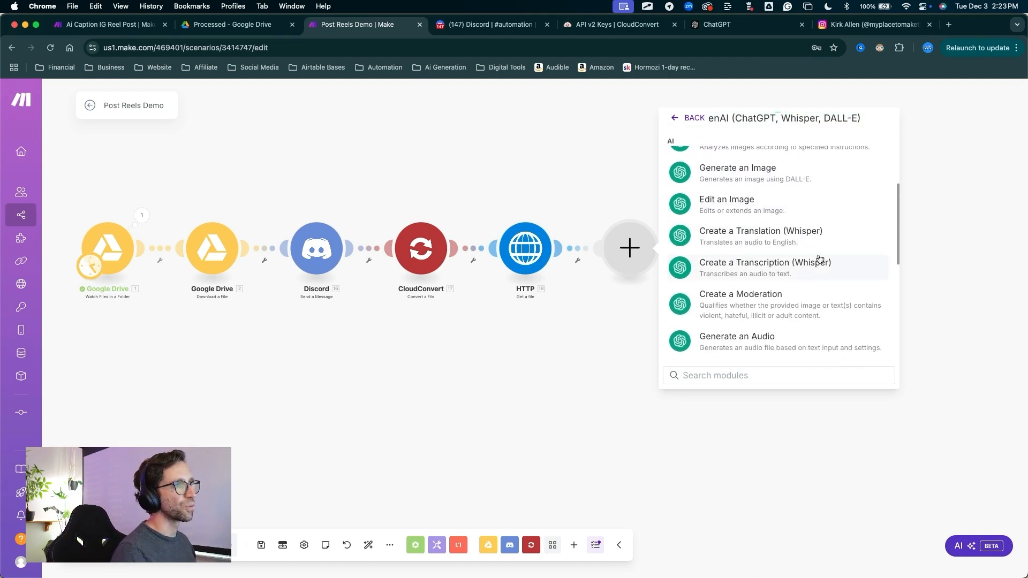
mouse_move(734, 329)
mouse_down()
mouse_move(762, 284)
mouse_move(788, 273)
mouse_up()
click(787, 273)
mouse_move(569, 140)
mouse_down()
mouse_move(867, 139)
mouse_move(812, 175)
mouse_move(739, 142)
mouse_move(662, 142)
mouse_move(673, 144)
mouse_up()
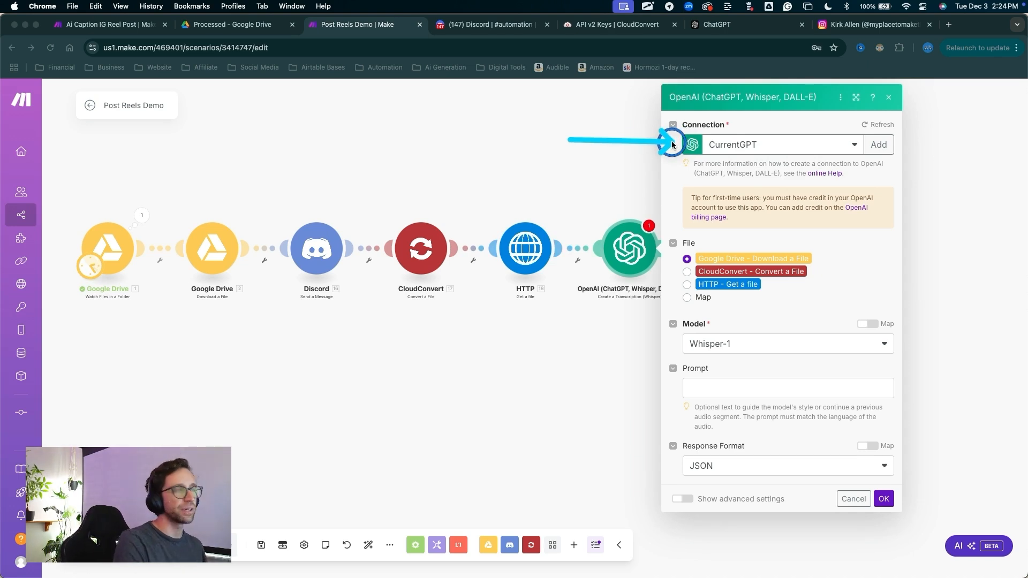
mouse_move(672, 144)
mouse_down()
mouse_move(664, 143)
mouse_move(686, 144)
mouse_up()
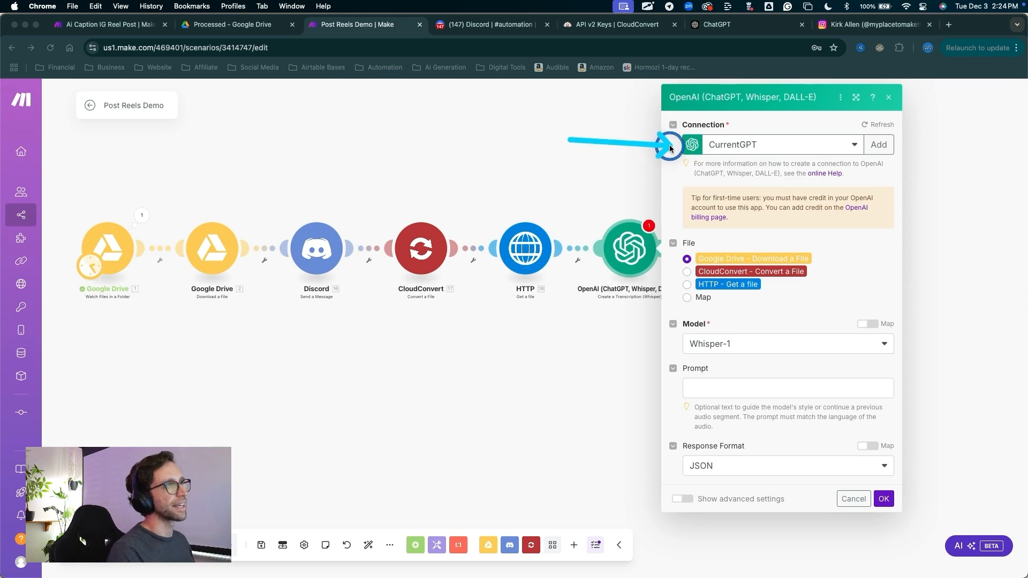
mouse_move(669, 145)
mouse_down()
mouse_move(663, 97)
mouse_move(670, 168)
mouse_up()
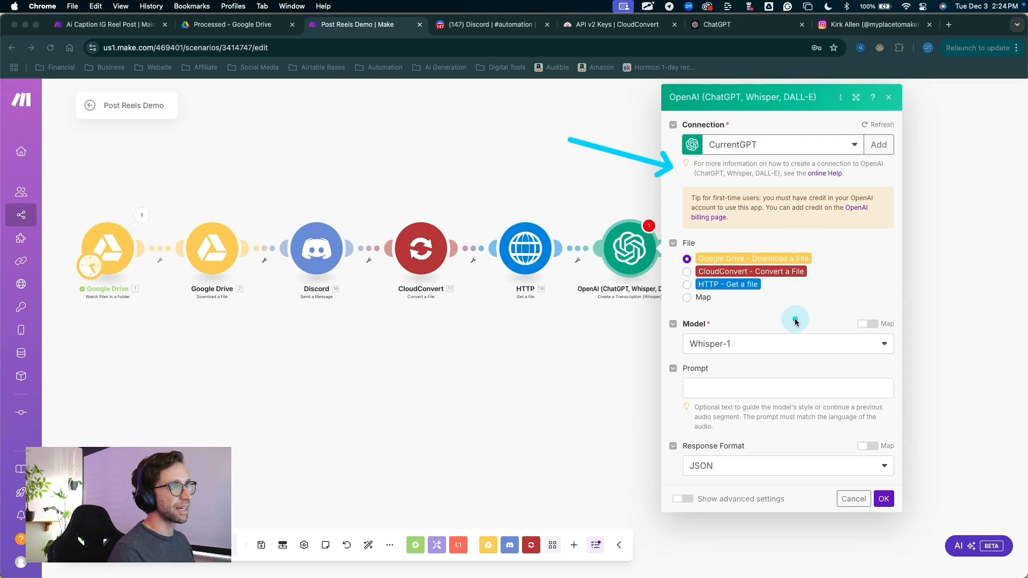
key(Escape)
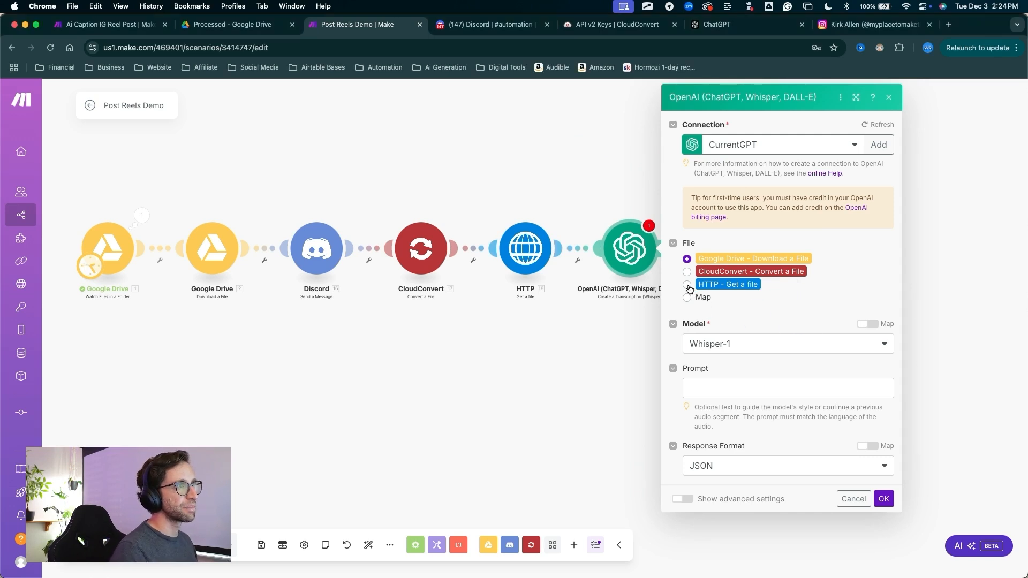
Use HTTP - Get a file as the transcription's source file, enter the prompt "transcribe this audio" and save the module
click(687, 285)
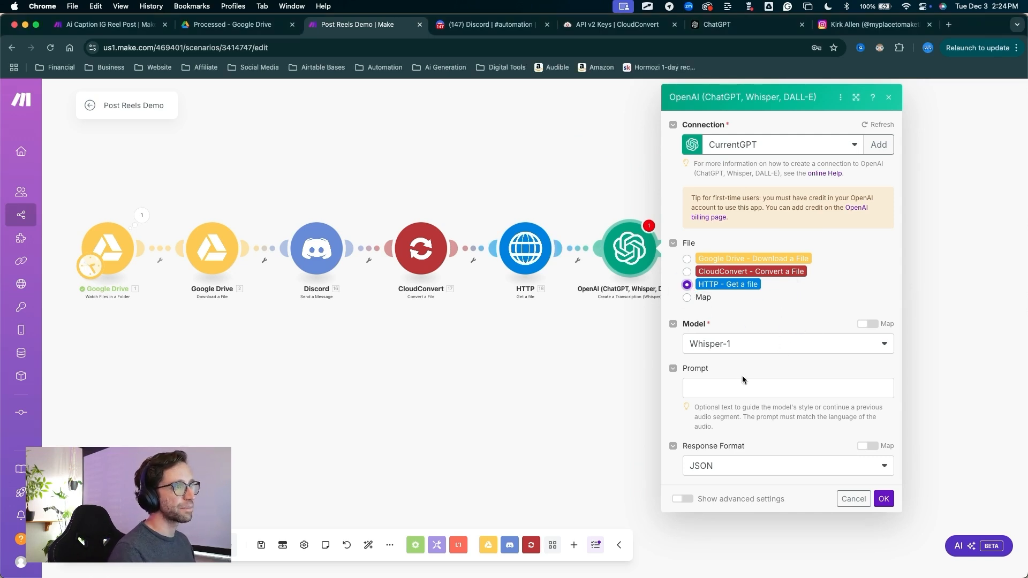
click(722, 386)
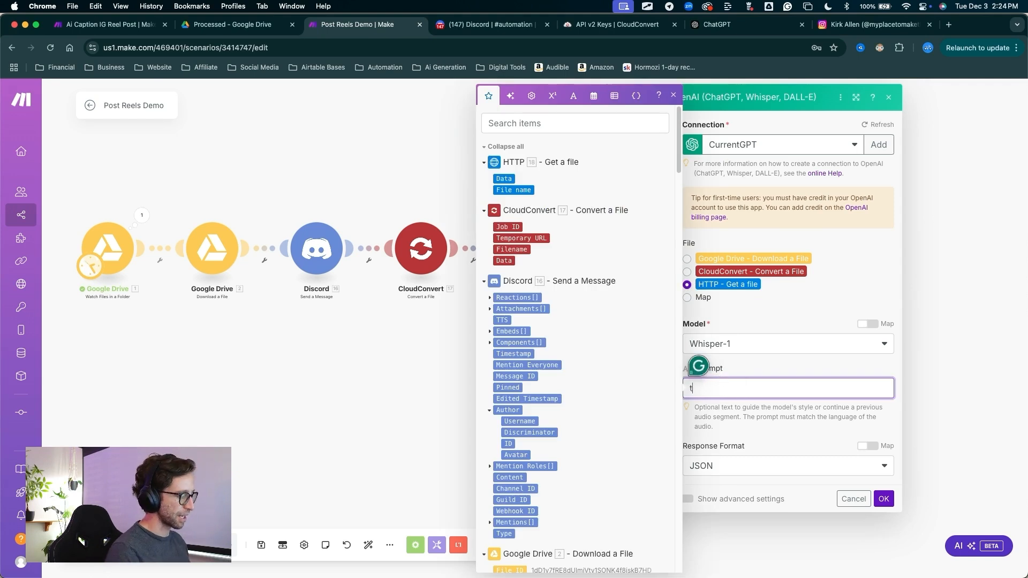
key(ctrl+a)
drag(832, 430, 866, 471)
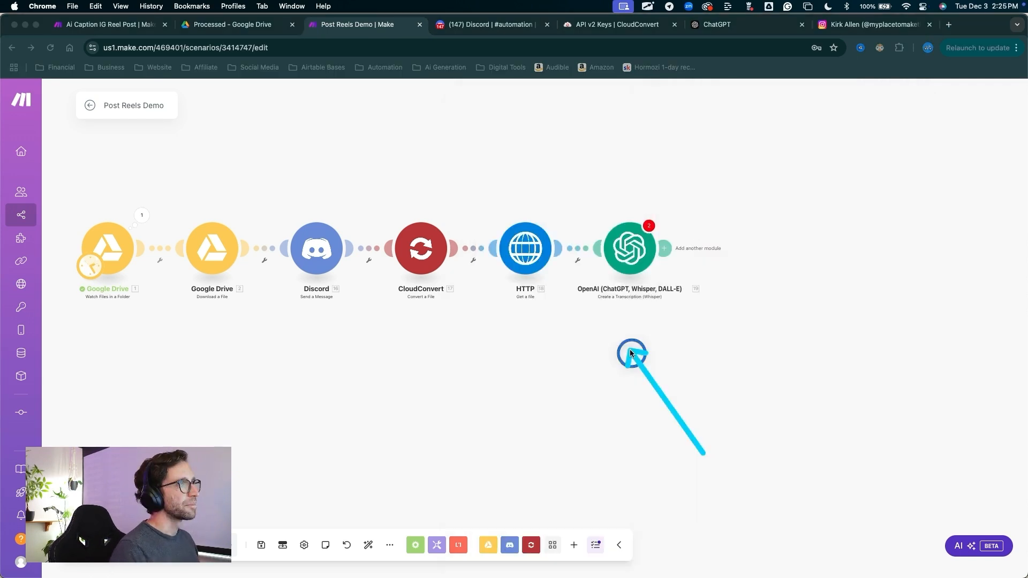
Rename the OpenAI Whisper module to "Get transcription"
drag(630, 354, 622, 249)
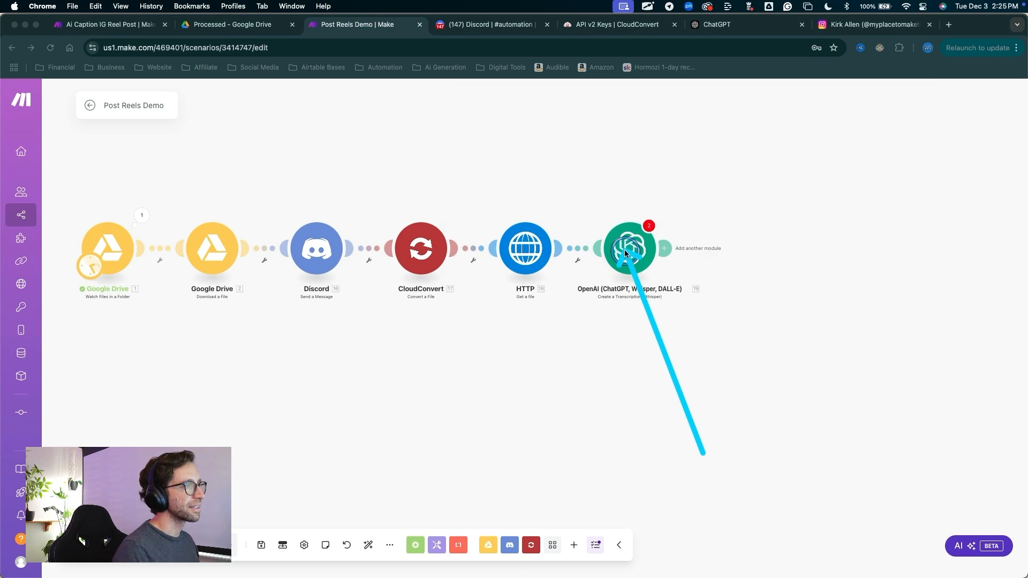
right_click(625, 250)
click(662, 313)
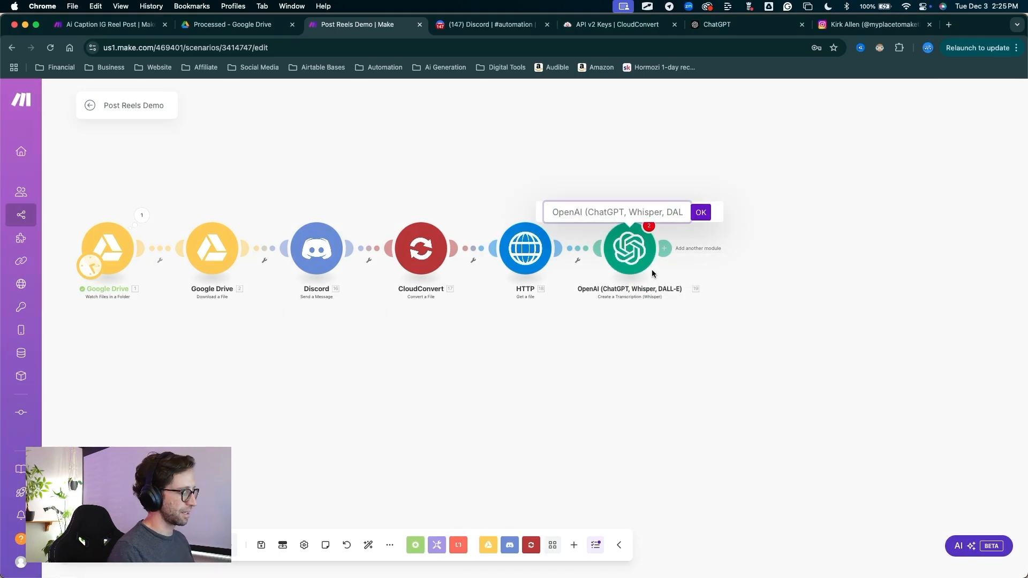
text(Get transc)
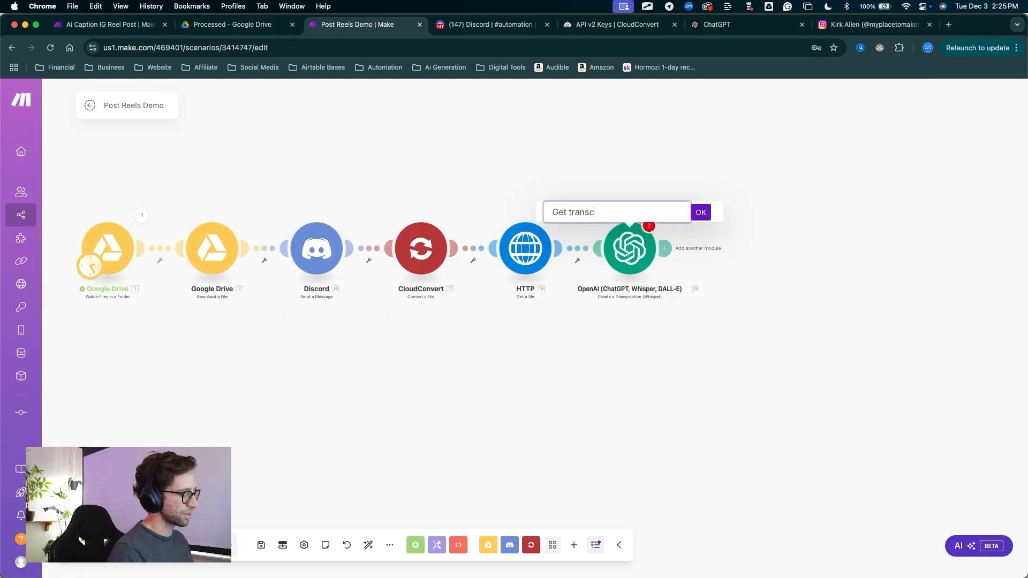
text(ription)
key(Return)
Review and dismiss the Get transcription module's validation messages, and reopen the module to save its settings again
mouse_move(757, 326)
mouse_down()
mouse_move(672, 234)
mouse_move(651, 227)
mouse_up()
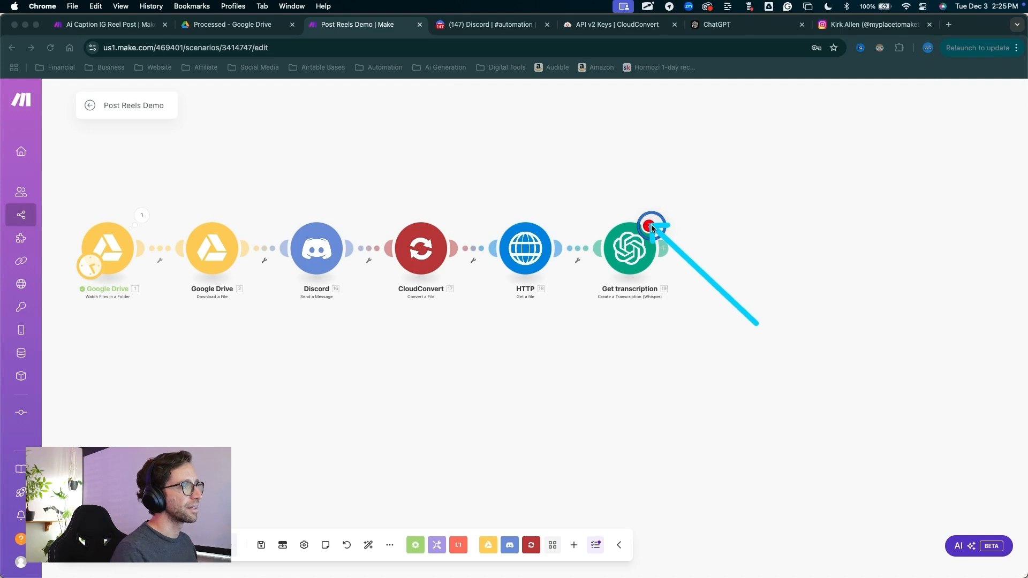
click(650, 227)
mouse_move(707, 290)
mouse_down()
mouse_move(692, 240)
mouse_move(755, 237)
mouse_up()
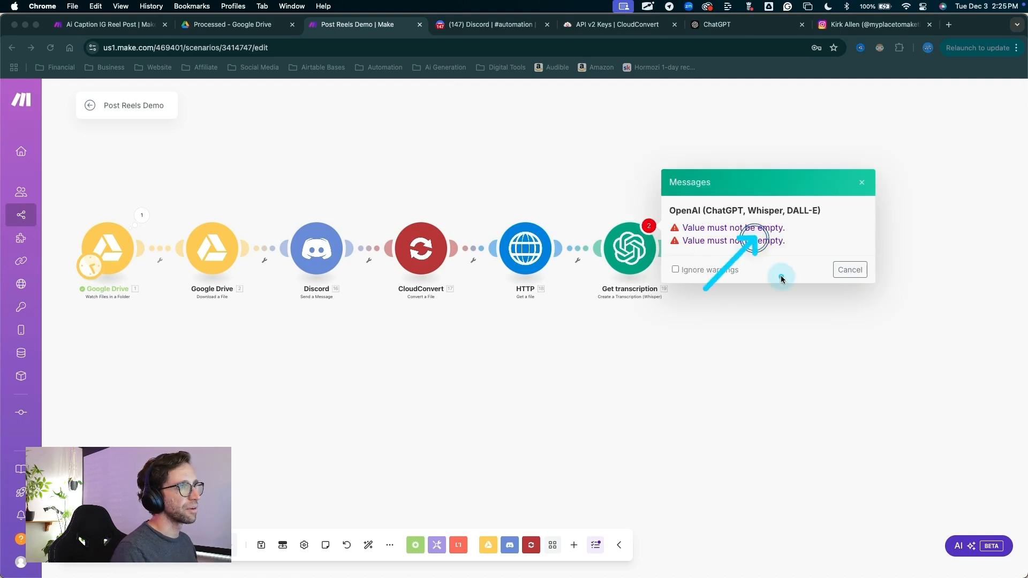
click(850, 270)
click(633, 249)
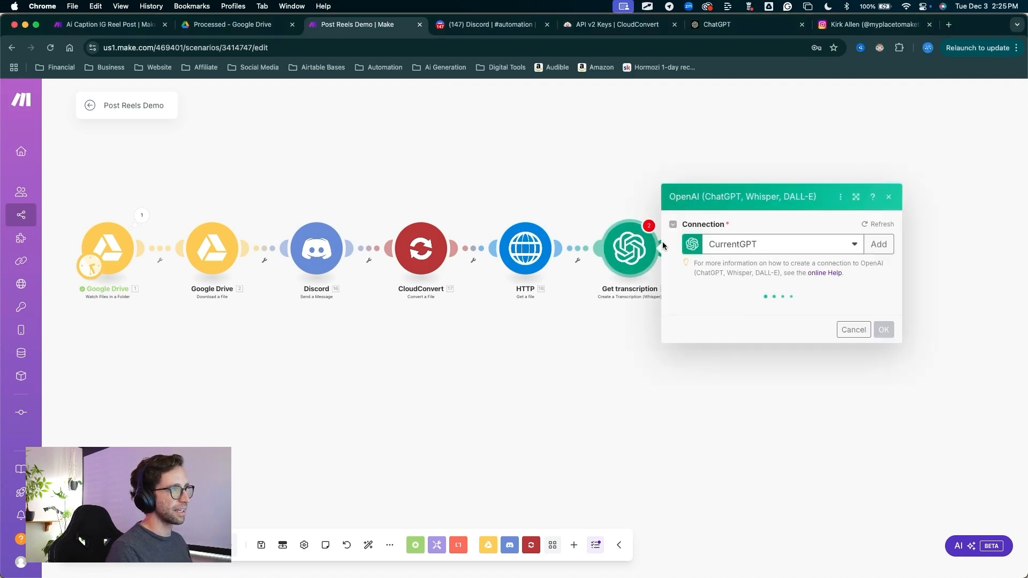
mouse_move(844, 418)
mouse_down()
mouse_move(856, 415)
mouse_move(887, 499)
mouse_up()
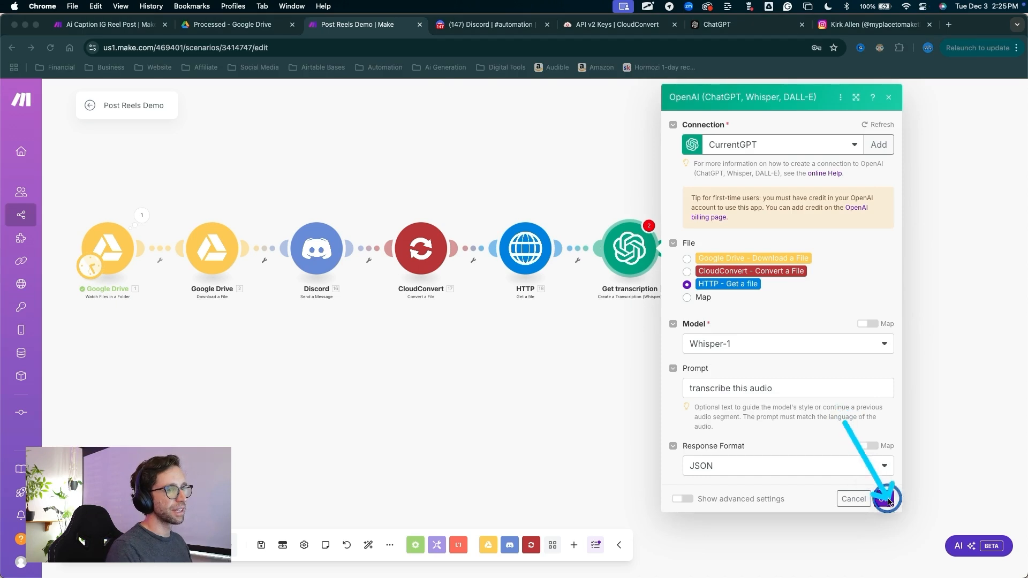
click(883, 499)
drag(755, 332, 650, 229)
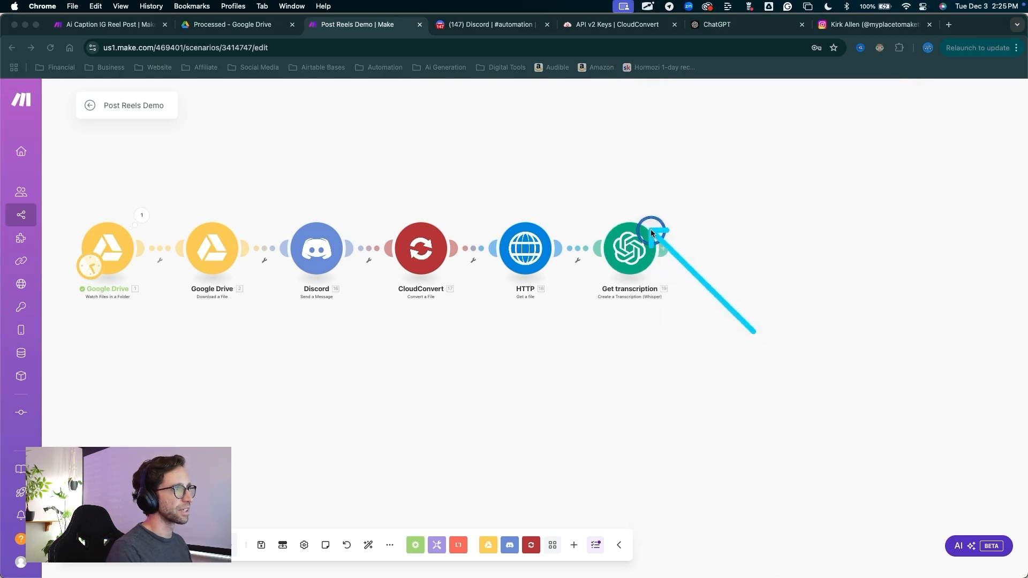
Add an OpenAI Create a Completion (Prompt) module after the Get transcription module
drag(714, 317, 685, 267)
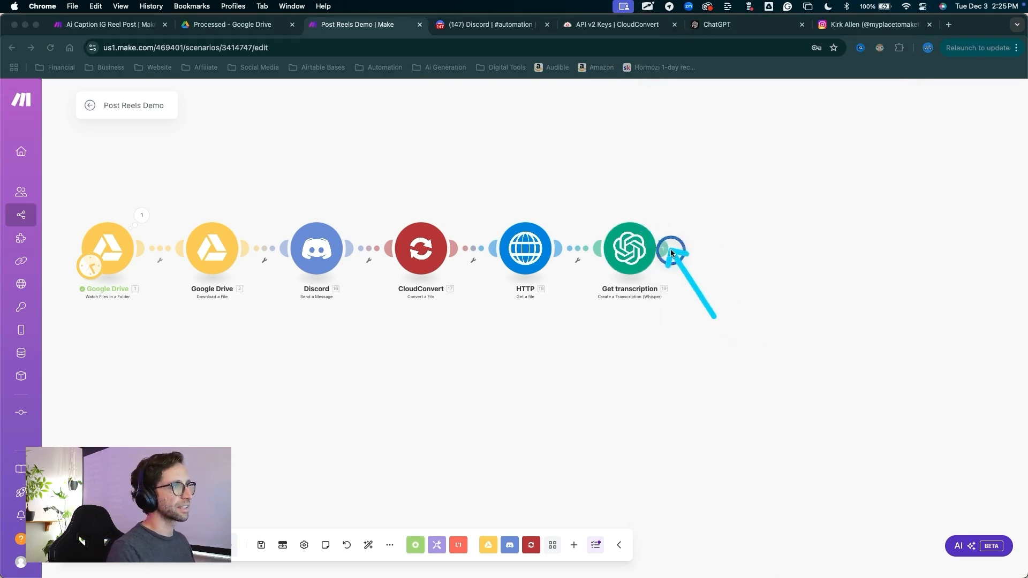
click(670, 250)
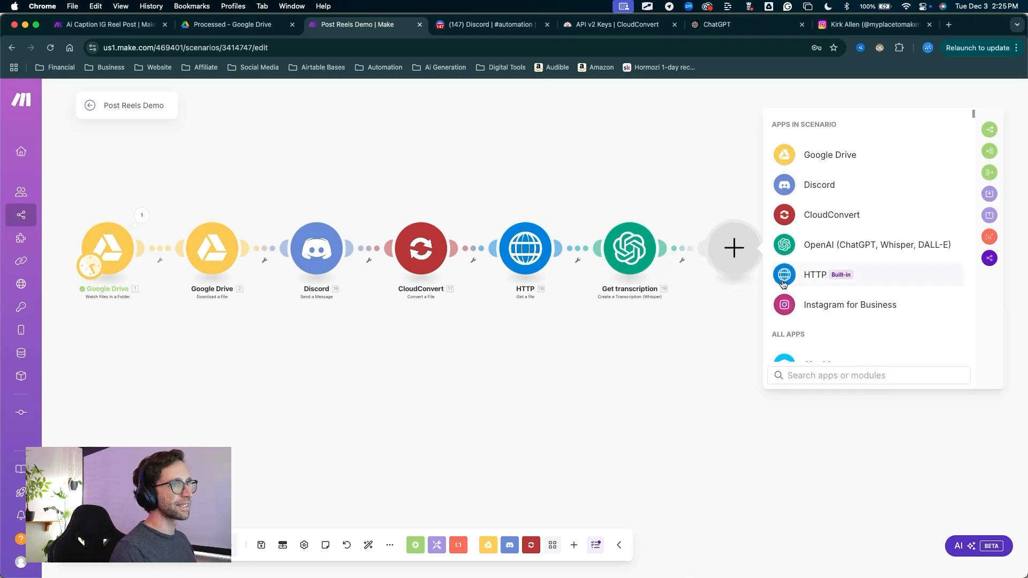
click(837, 250)
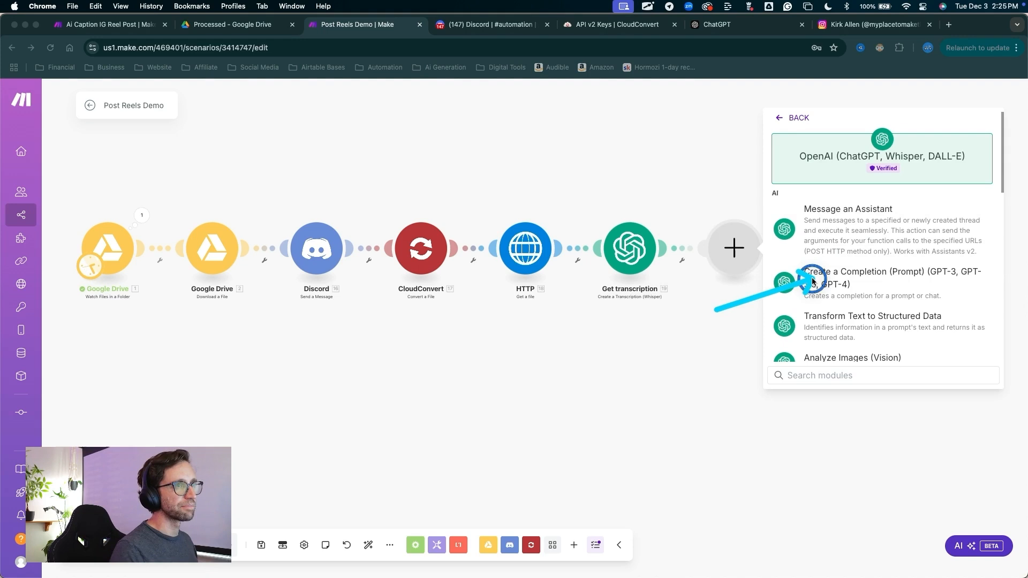
click(814, 281)
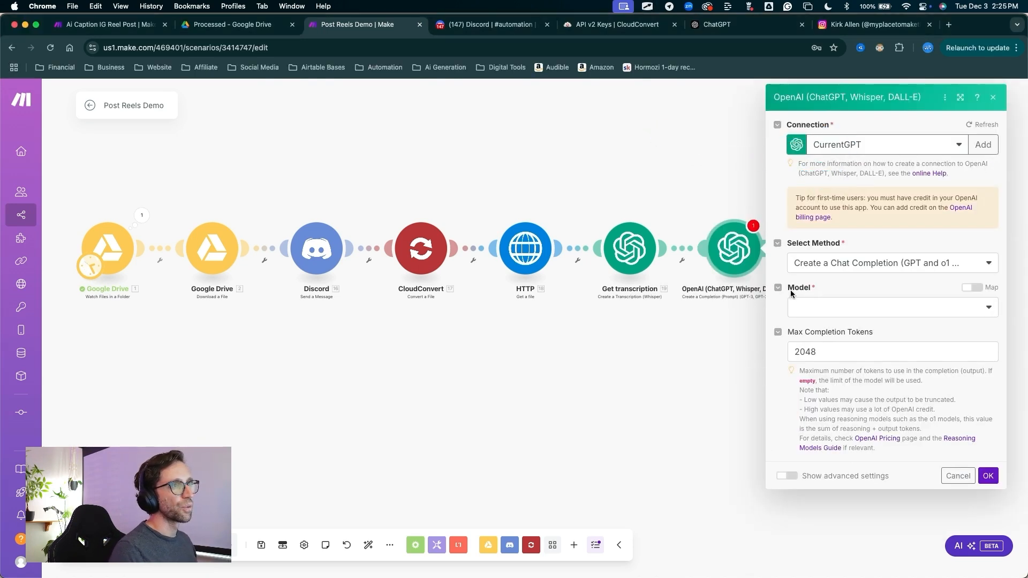
Set the completion module's model to gpt-4o-mini (system) and clear the Max Completion Tokens value
click(803, 302)
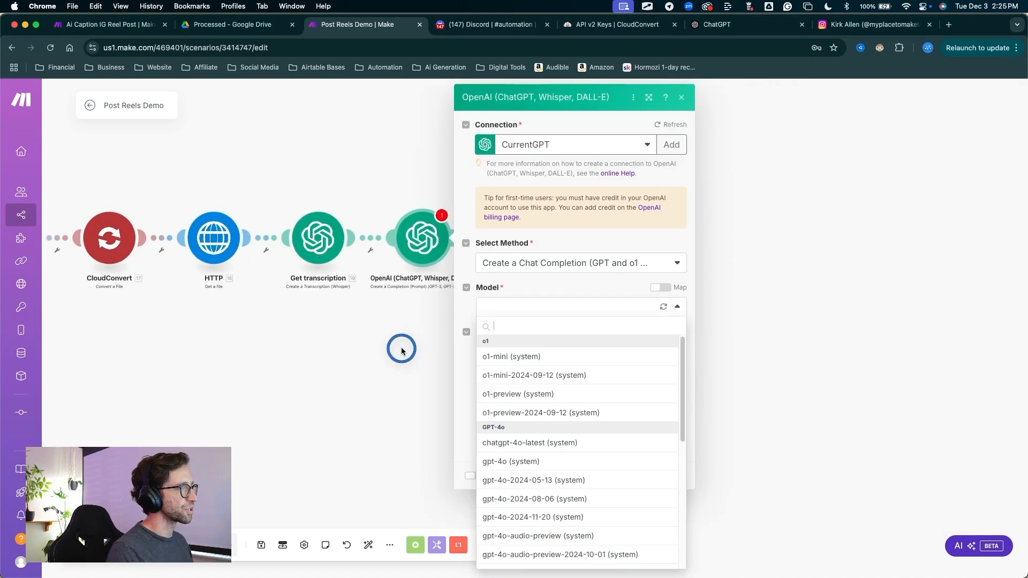
scroll(513, 425, down, 5)
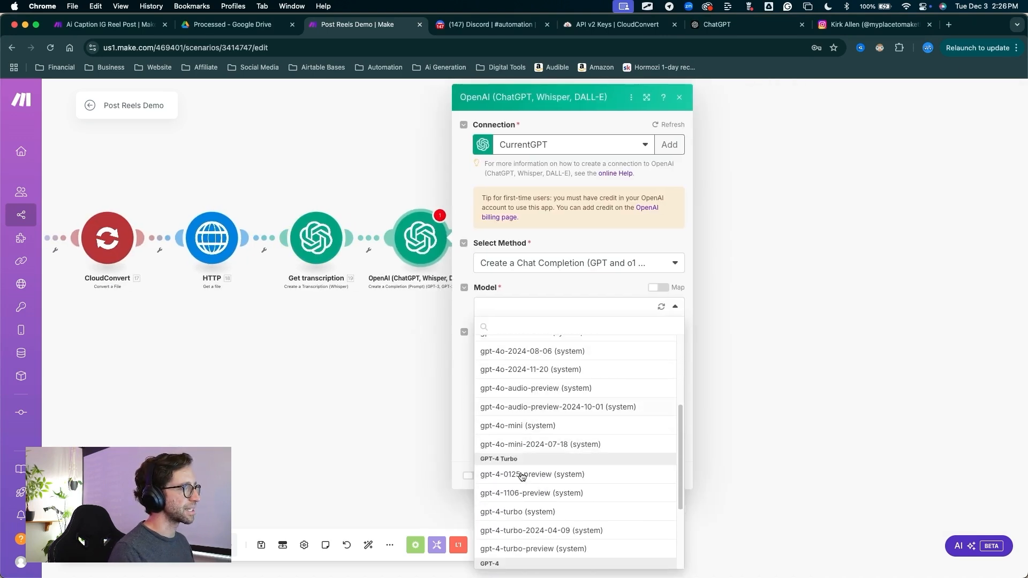
click(526, 416)
double_click(511, 382)
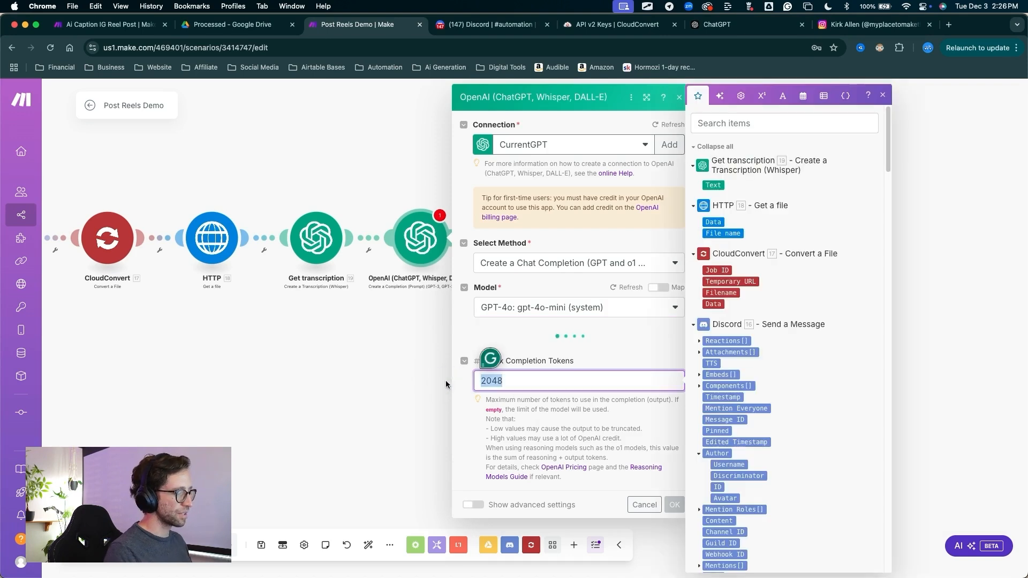
key(BackSpace)
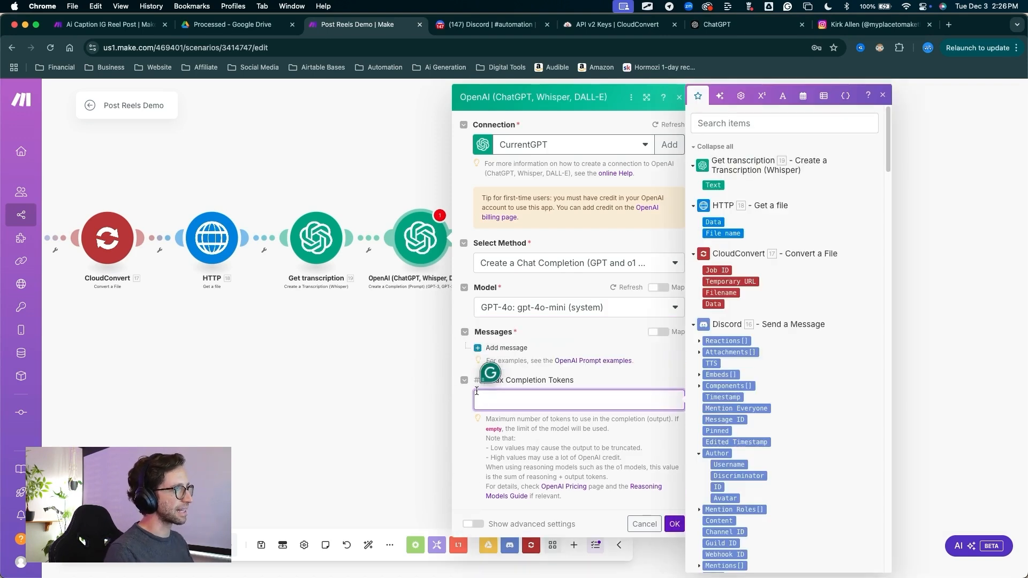
Add a User message whose quoted text content is the Get transcription Text, a comma and the Google Drive - Download a File Name
click(518, 332)
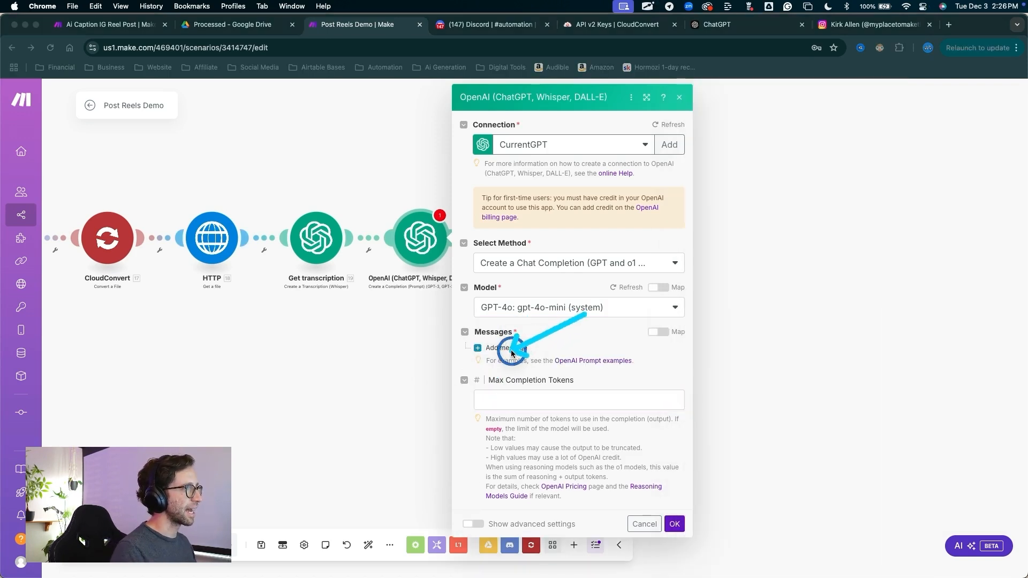
click(506, 347)
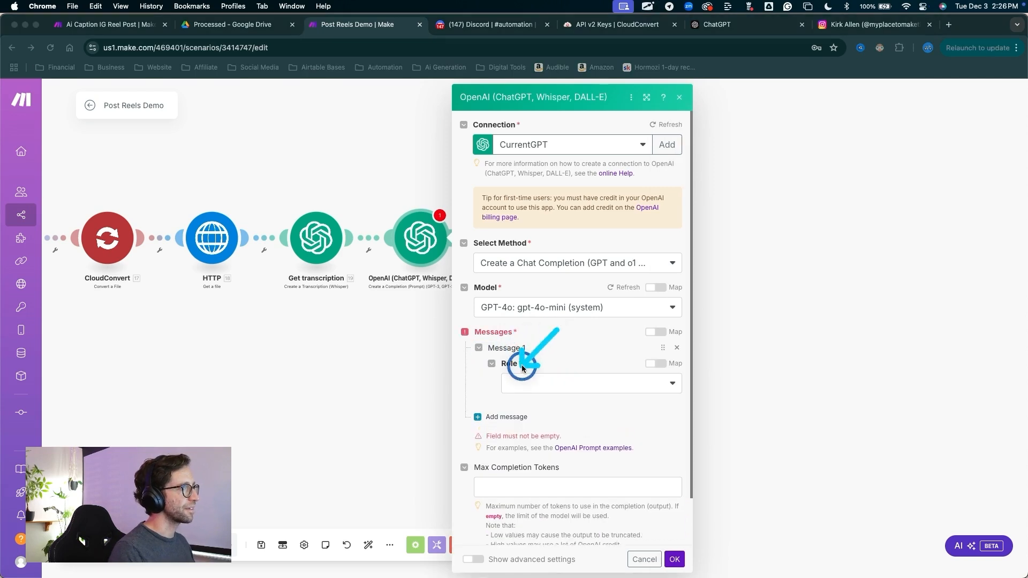
click(524, 383)
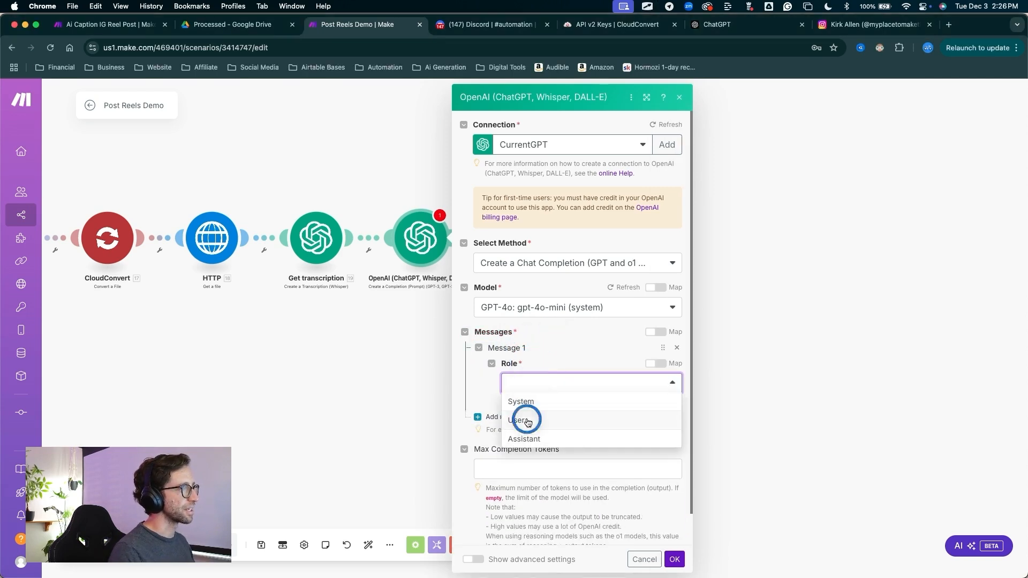
click(527, 421)
click(545, 428)
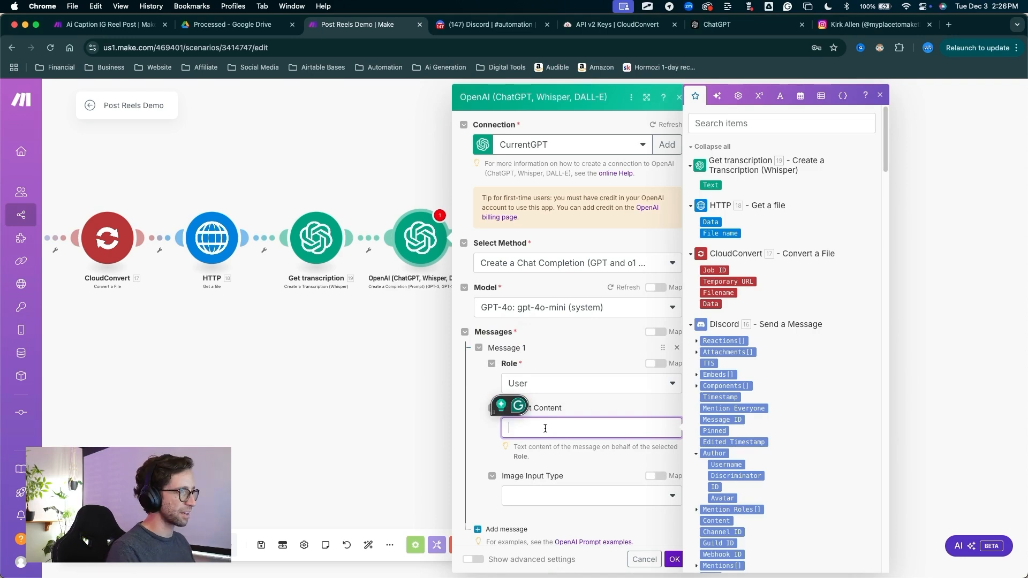
text(")
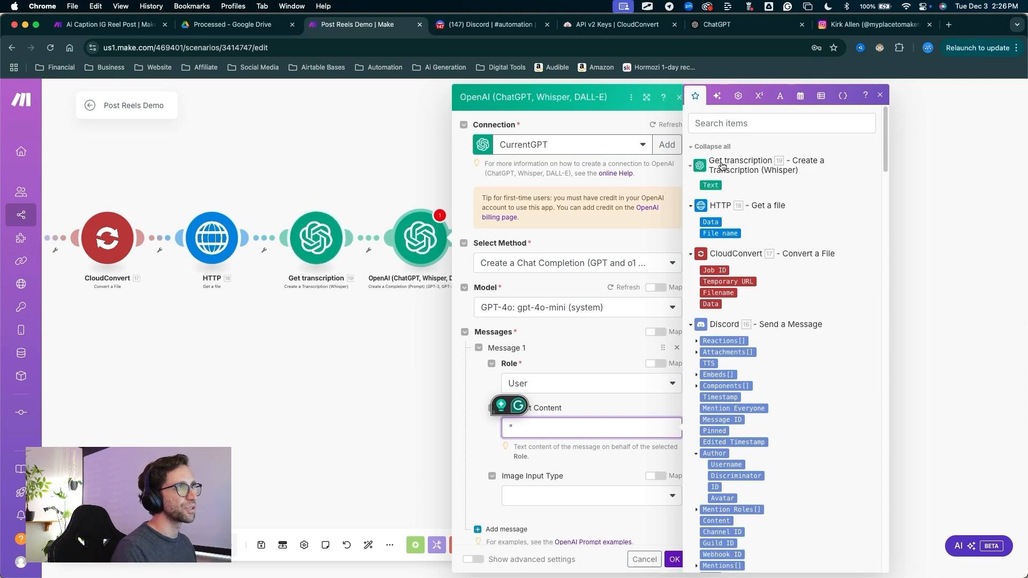
click(710, 185)
scroll(731, 379, down, 8)
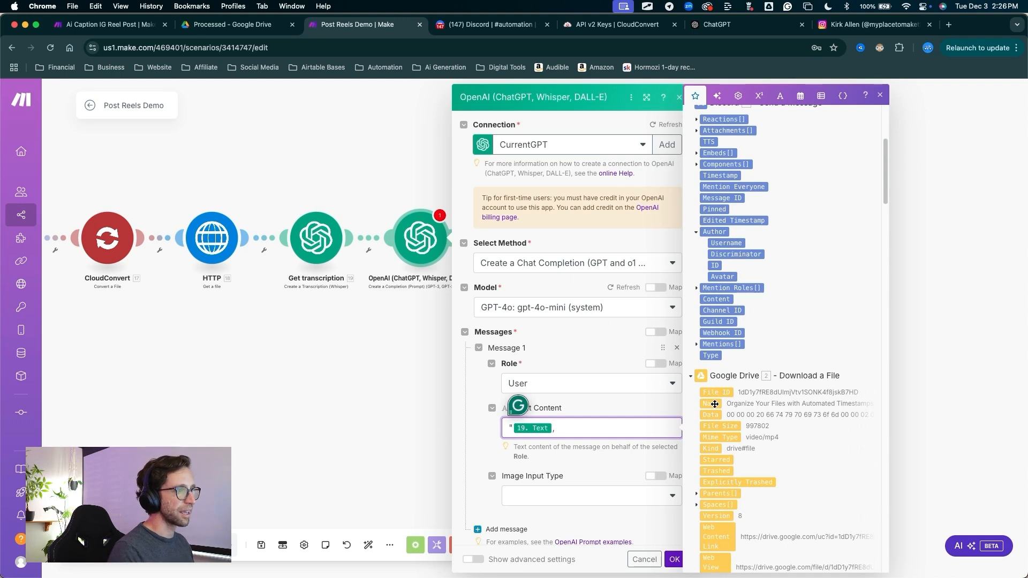
click(710, 404)
text(")
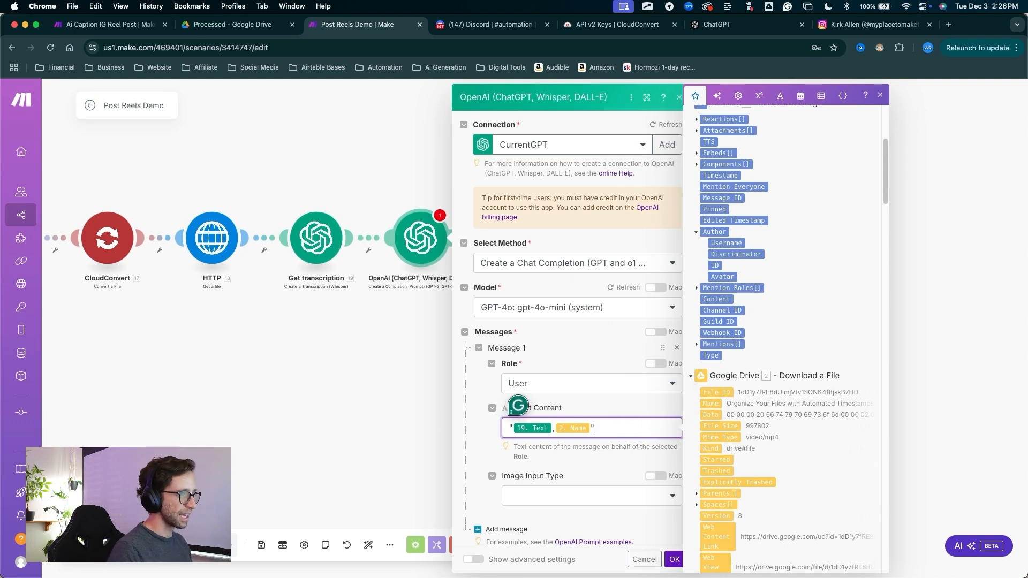
Add a second message with the Assistant role, paste the Instagram caption-writing prompt as its text content, and enlarge the module's settings
scroll(483, 449, down, 1)
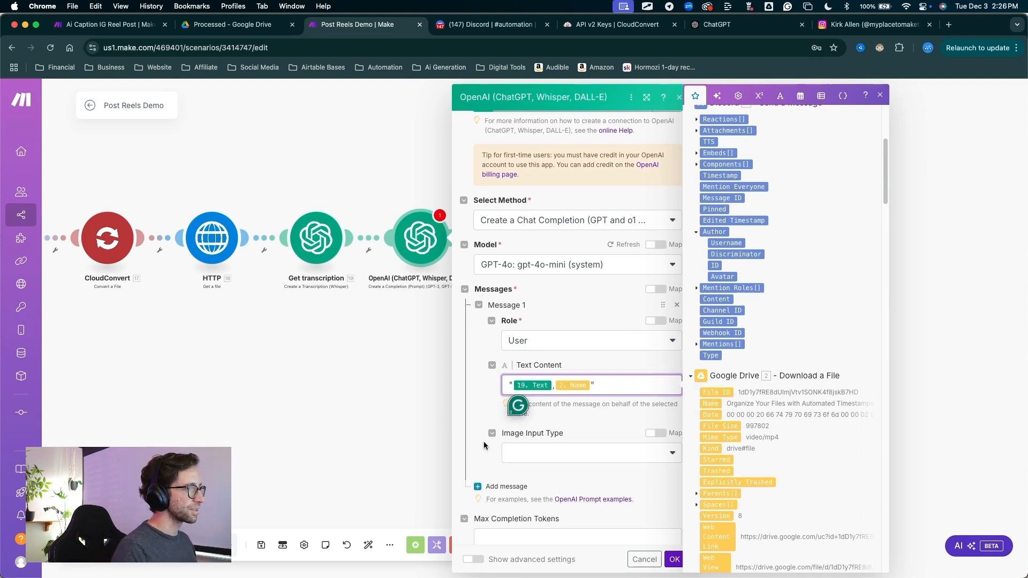
key(ctrl+a)
drag(483, 393, 491, 477)
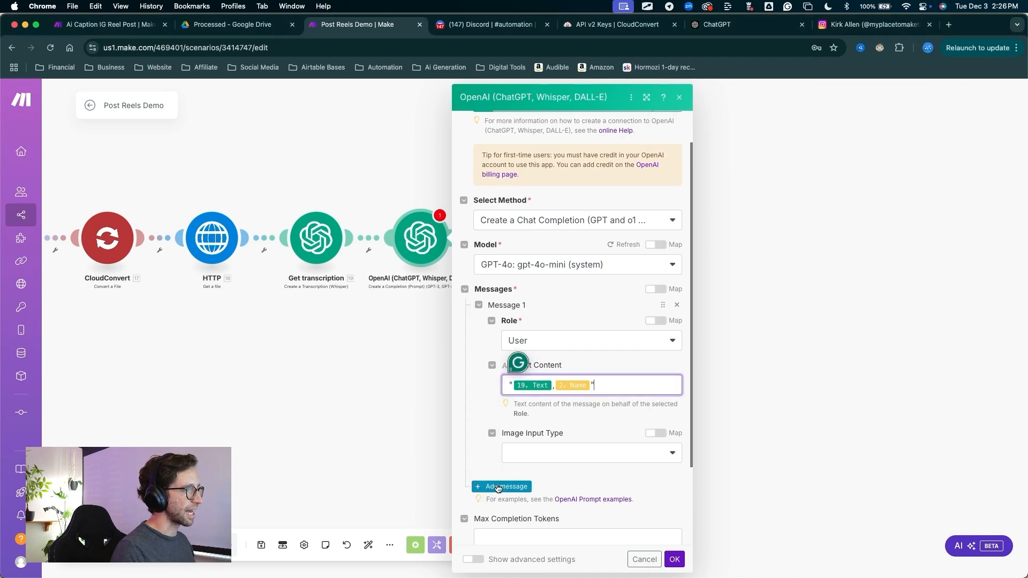
click(493, 486)
scroll(576, 367, down, 3)
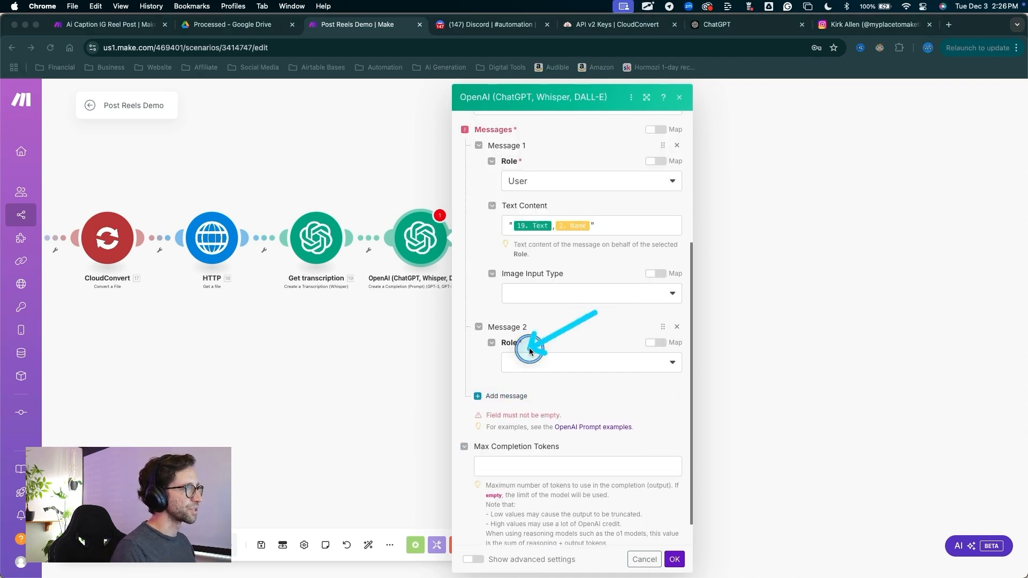
click(532, 365)
click(534, 418)
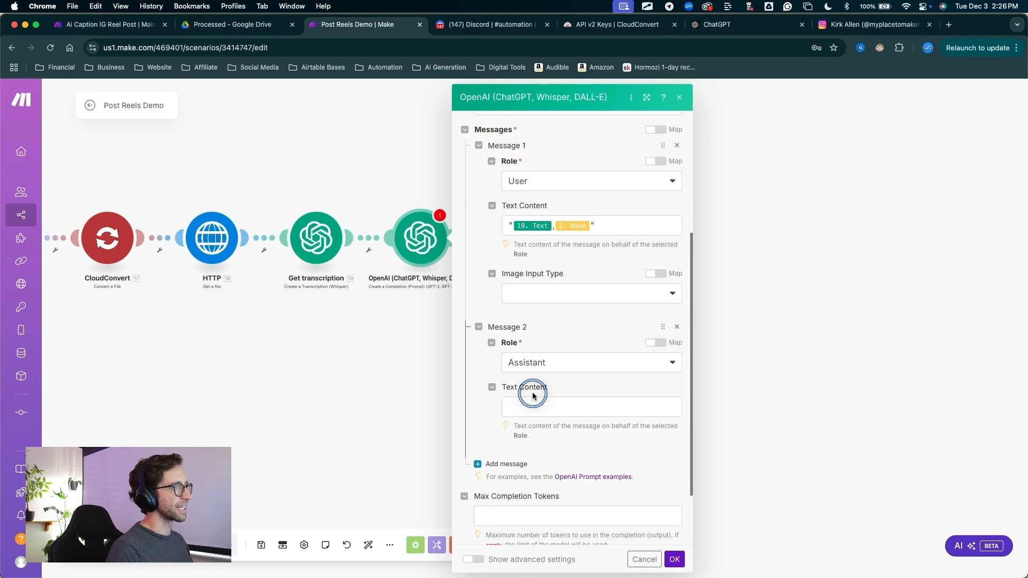
click(532, 405)
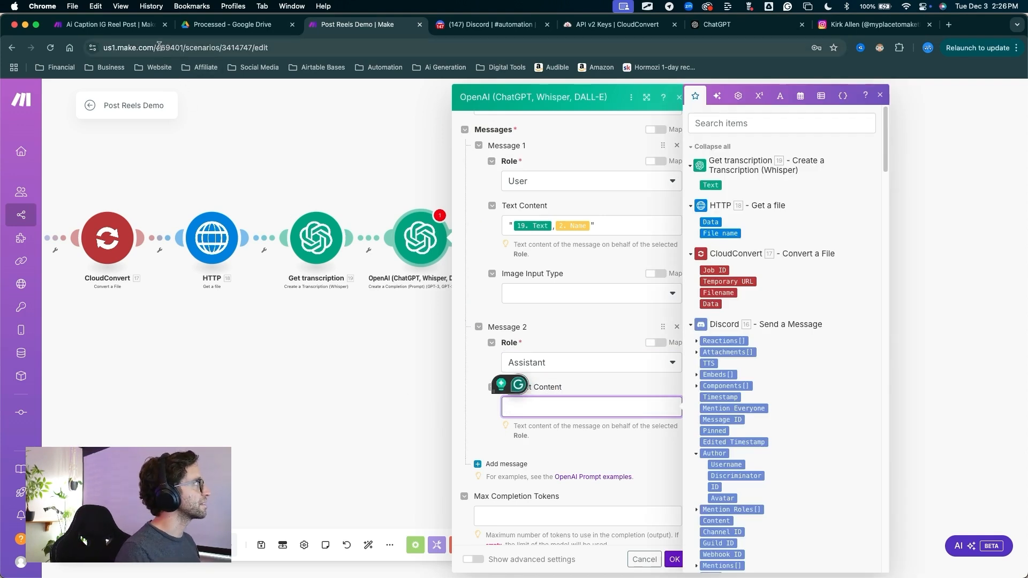
key(super+v)
click(644, 99)
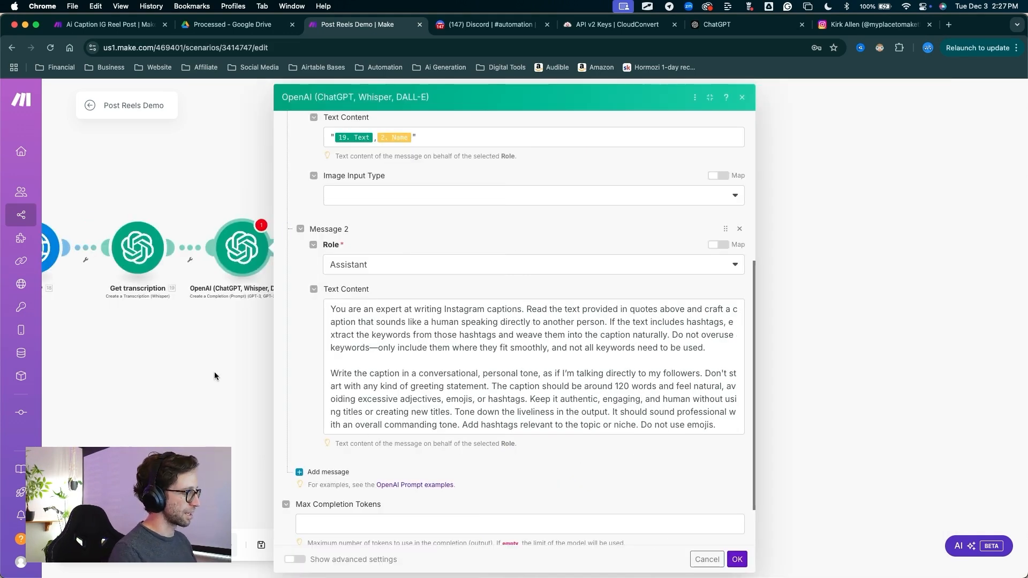
Screenshot the assistant prompt, attach it to the ChatGPT chat and send "write out this text so i can copy and paste it"
key(super+shift+4)
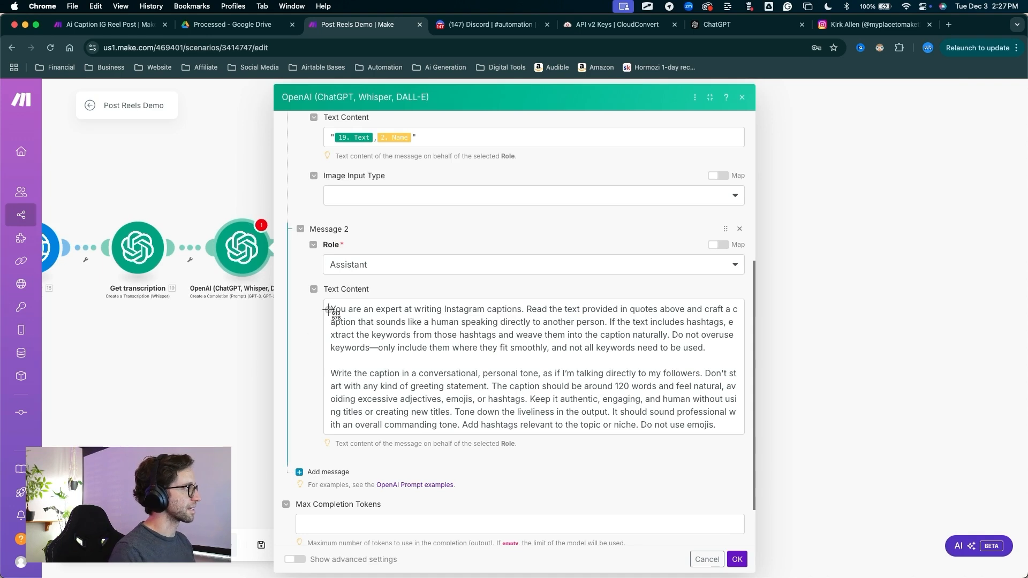
drag(324, 300, 745, 434)
click(717, 24)
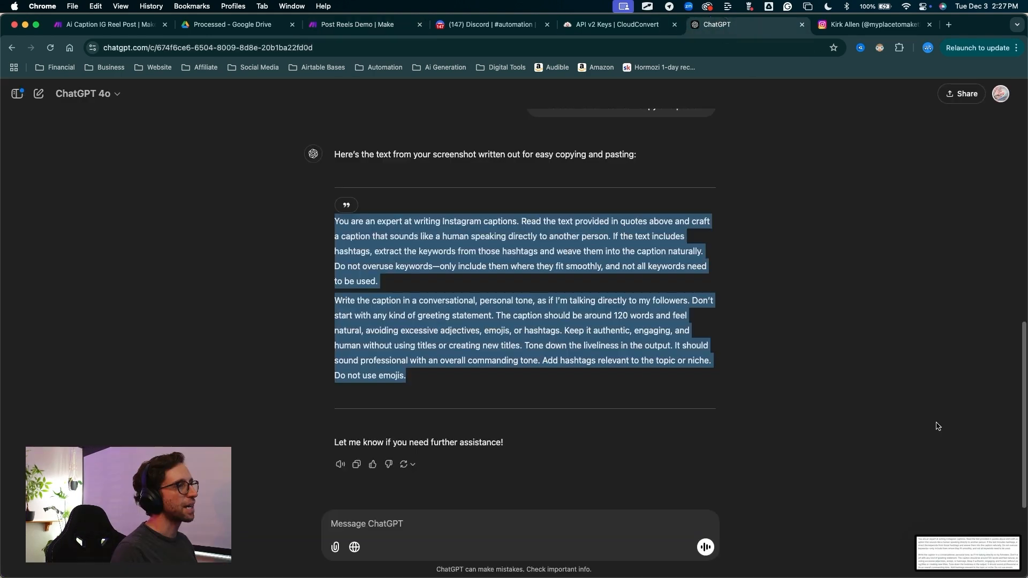
drag(967, 553, 576, 525)
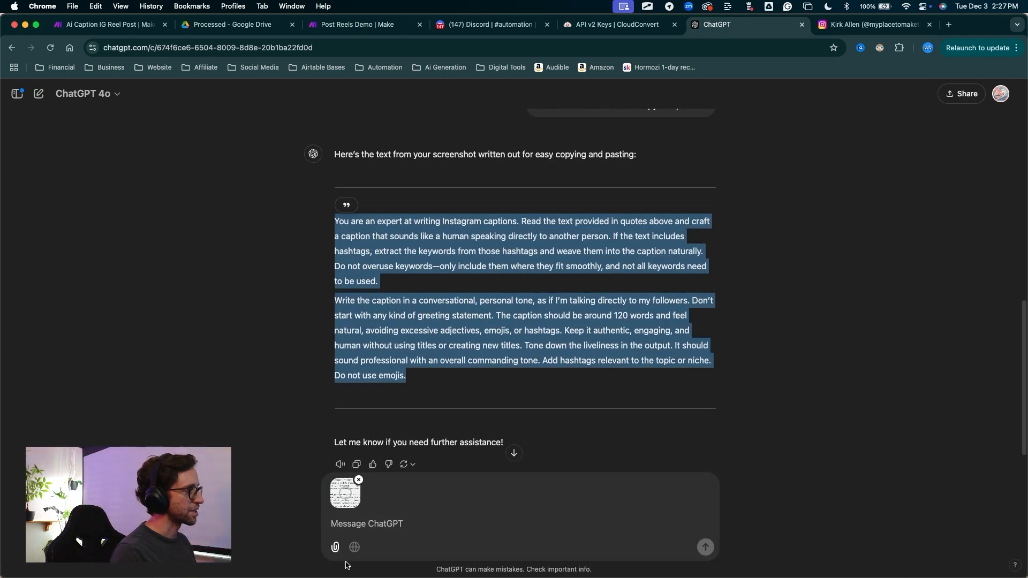
scroll(635, 163, up, 2)
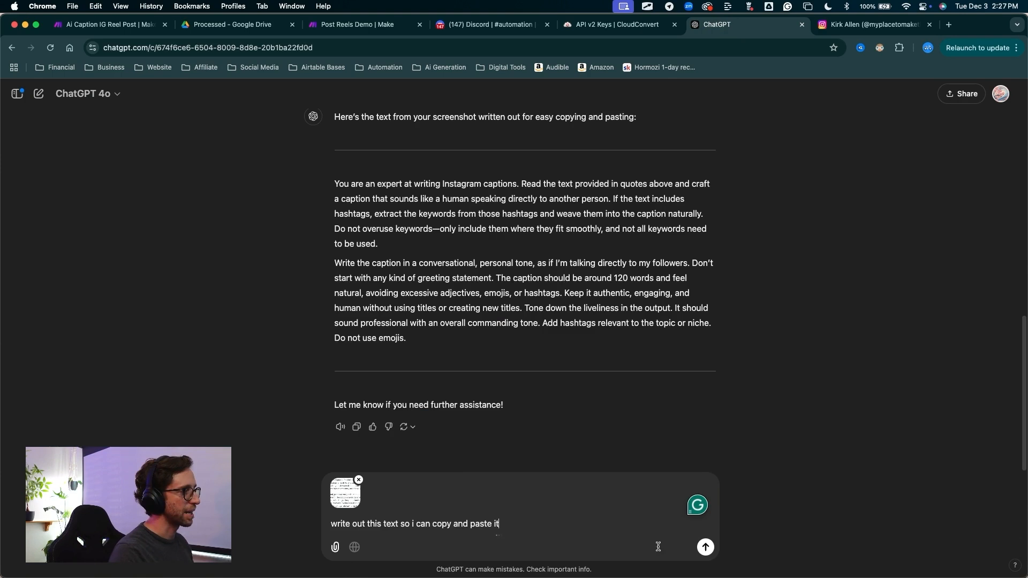
key(Return)
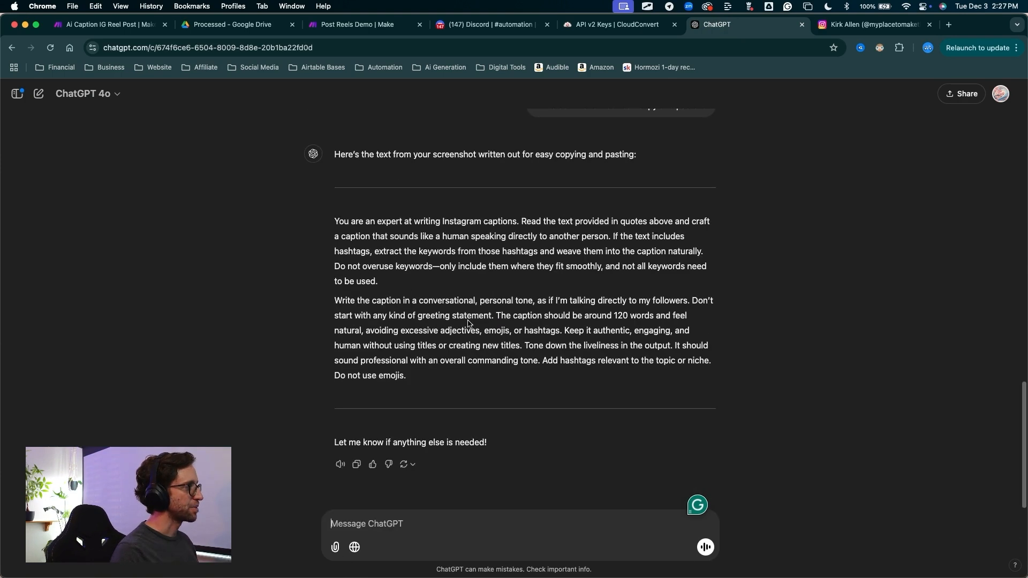
Select both paragraphs of the written-out caption prompt in ChatGPT's latest reply
scroll(377, 415, up, 1)
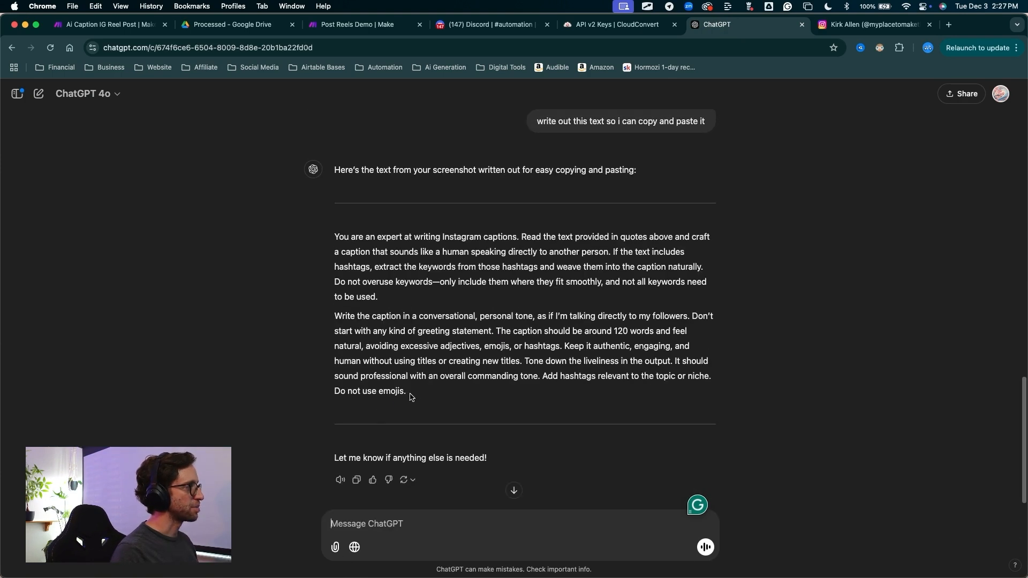
drag(410, 396, 320, 303)
drag(324, 238, 330, 240)
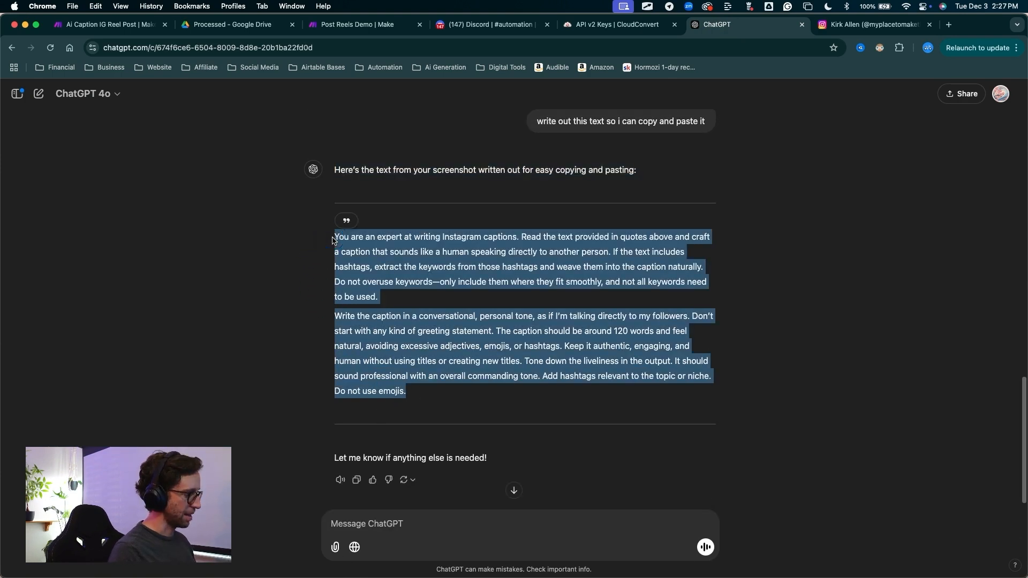
Return to the Post Reels Demo scenario in Make and save the OpenAI completion module's settings
click(357, 24)
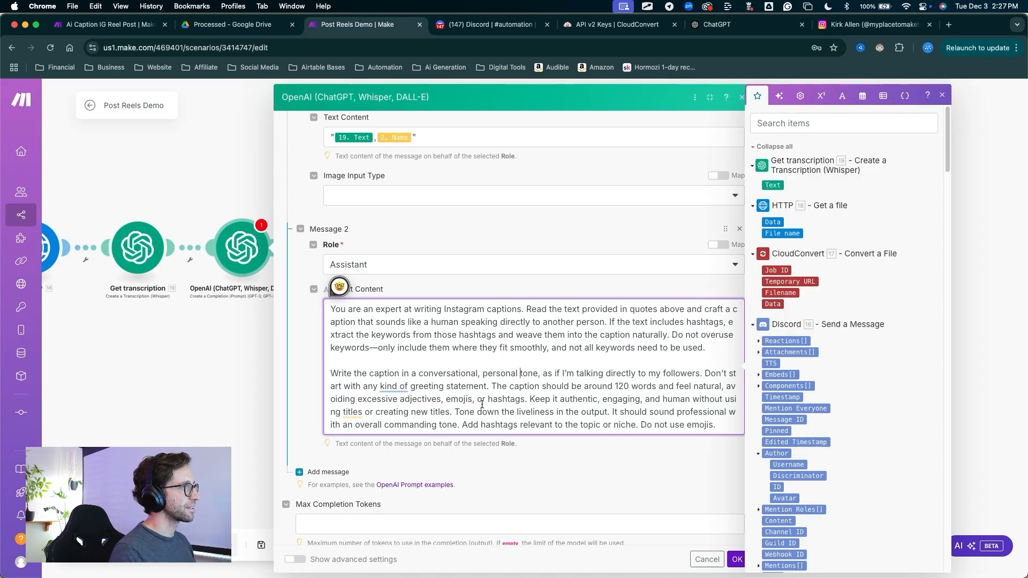
scroll(476, 427, down, 2)
drag(615, 378, 731, 544)
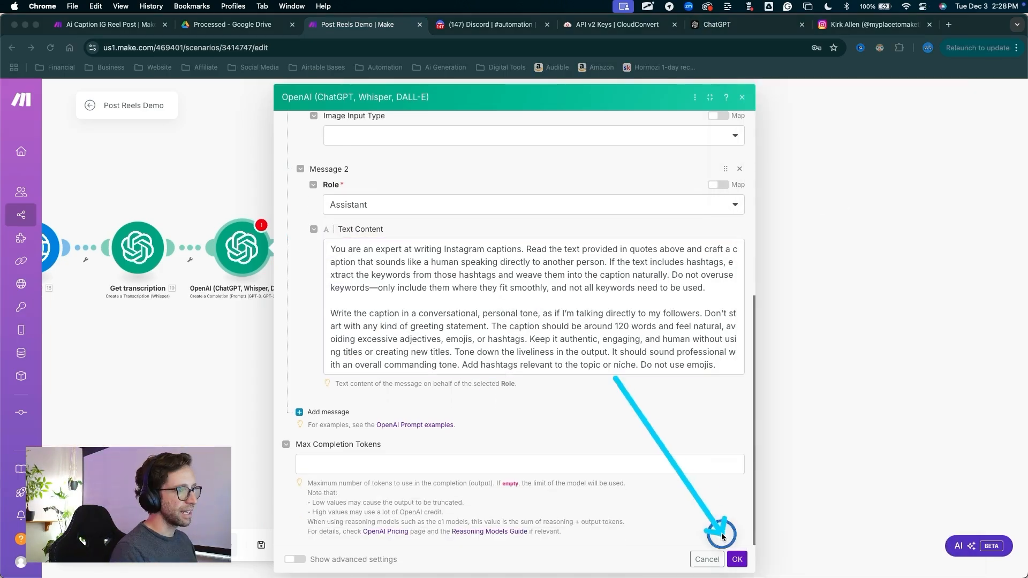
click(736, 558)
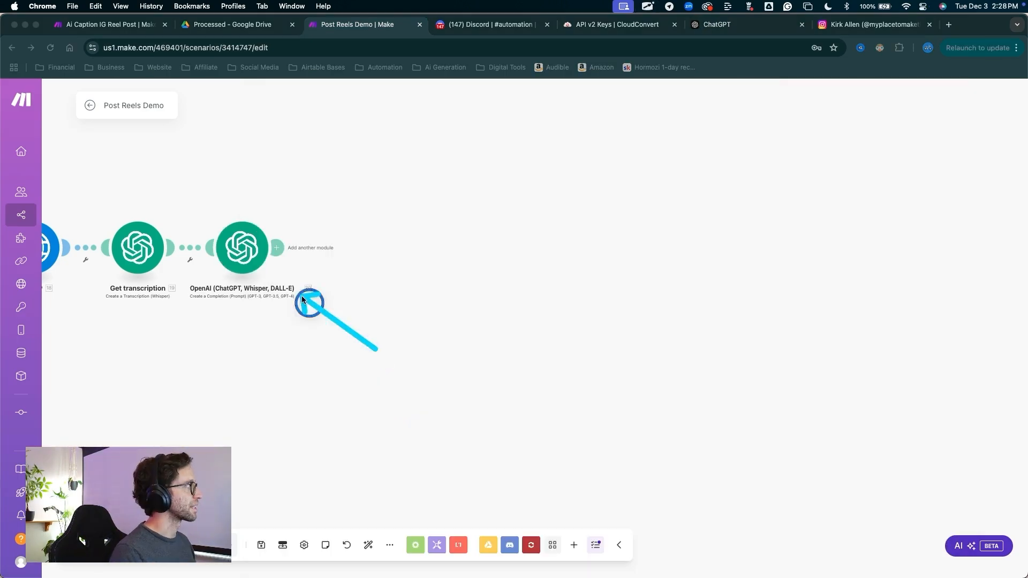
Add an Instagram for Business Create a Reel Post module after the OpenAI completion module
click(280, 247)
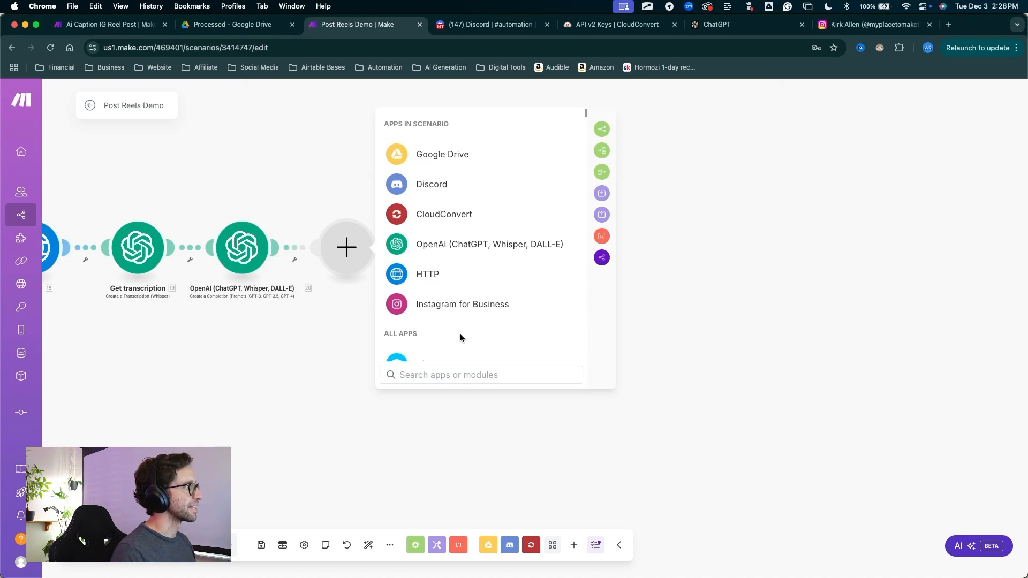
click(441, 301)
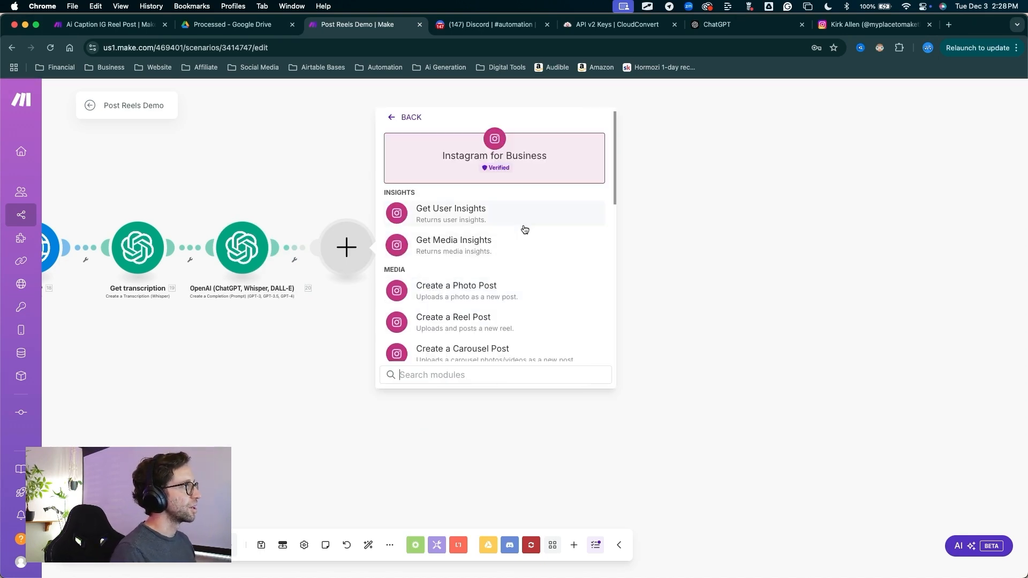
click(444, 321)
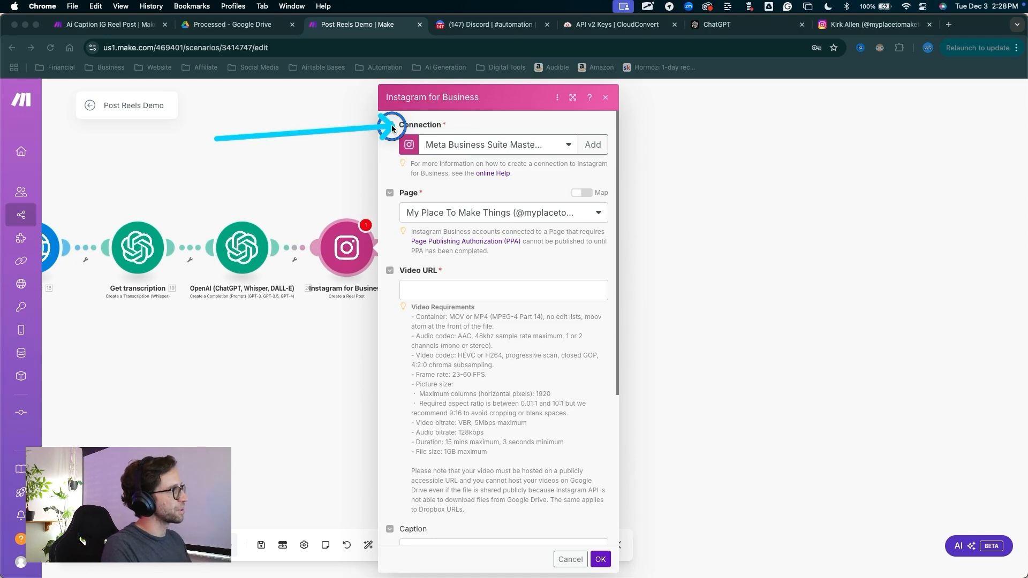
click(722, 131)
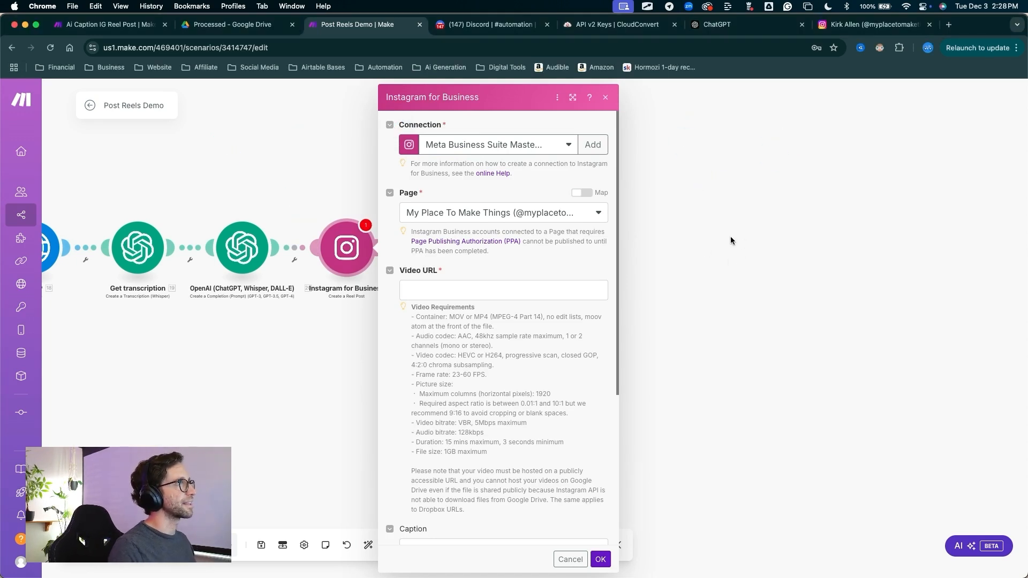
mouse_move(722, 276)
mouse_down()
mouse_move(608, 188)
mouse_move(595, 142)
mouse_move(500, 172)
mouse_move(581, 191)
mouse_up()
mouse_move(247, 180)
mouse_down()
mouse_move(373, 142)
mouse_move(486, 151)
mouse_move(476, 171)
mouse_move(438, 144)
mouse_move(491, 145)
mouse_move(487, 156)
mouse_move(402, 138)
mouse_move(378, 182)
mouse_up()
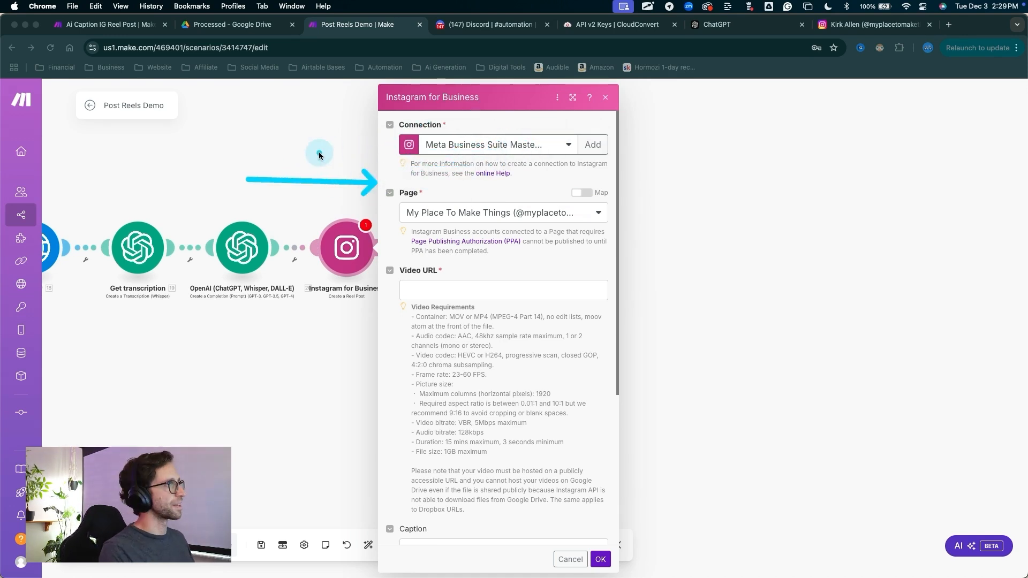
key(Escape)
key(ctrl+a)
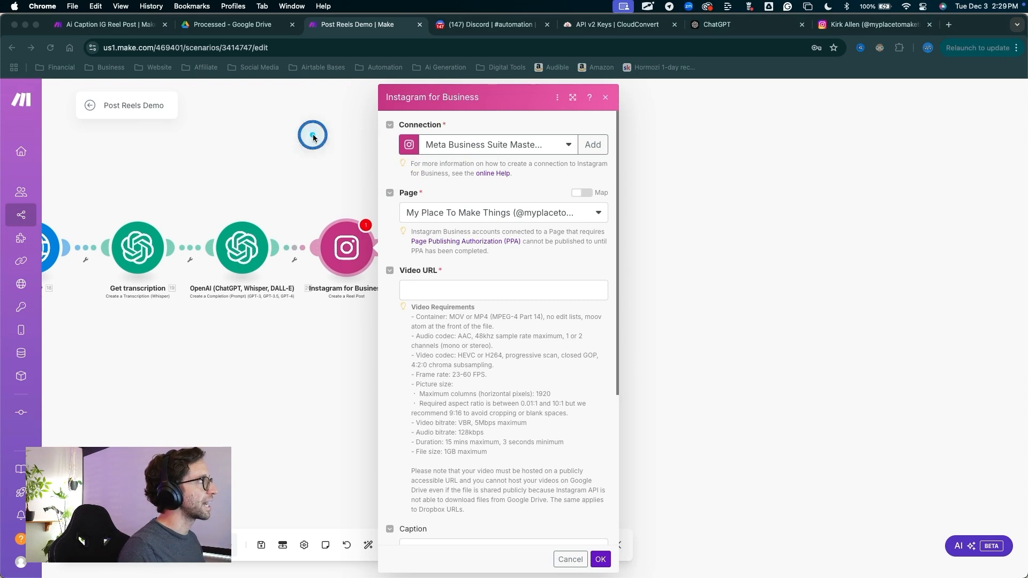
Map the reel post's Video URL to the URL of the attachments from the Discord Send a Message module
mouse_move(311, 134)
mouse_down()
mouse_move(399, 143)
mouse_move(395, 194)
mouse_move(421, 210)
mouse_move(493, 213)
mouse_move(500, 230)
mouse_move(444, 294)
mouse_up()
key(Escape)
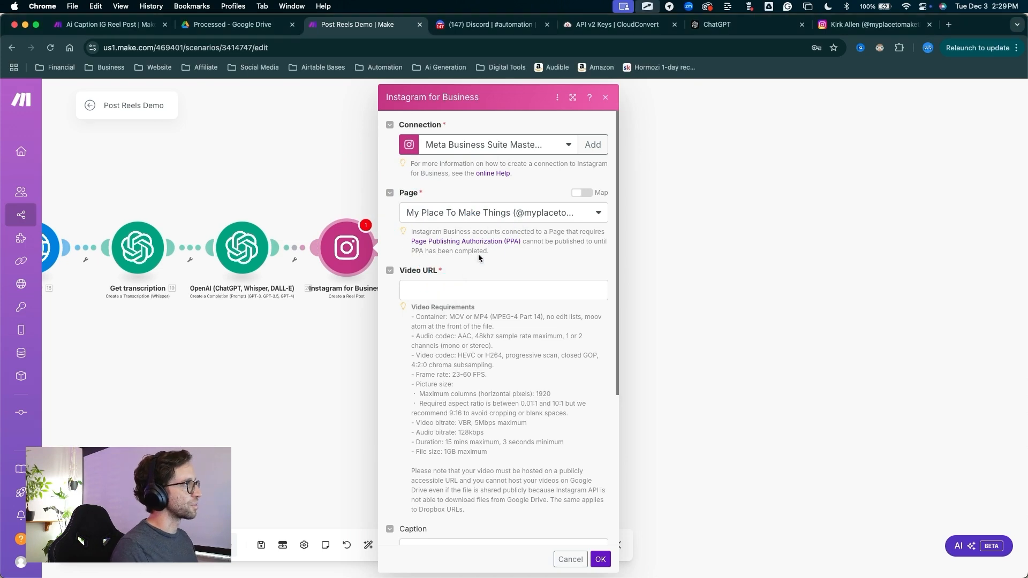
scroll(478, 258, down, 1)
click(484, 252)
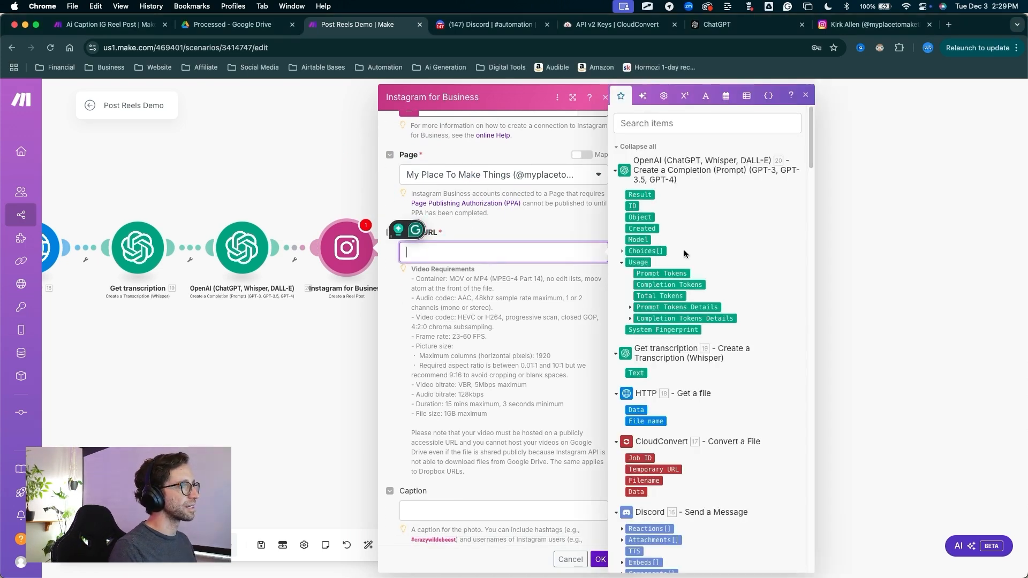
scroll(675, 349, down, 5)
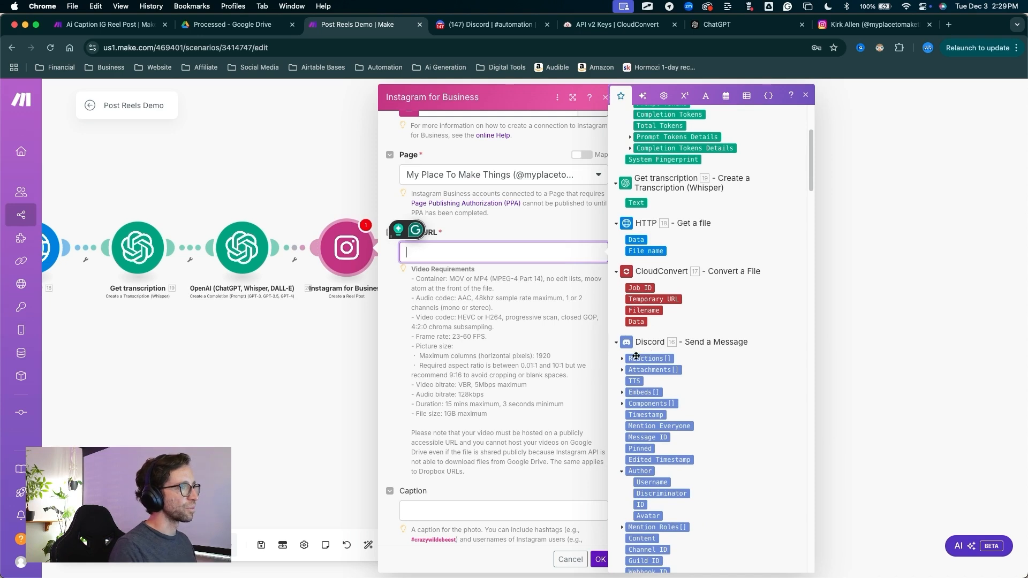
click(622, 371)
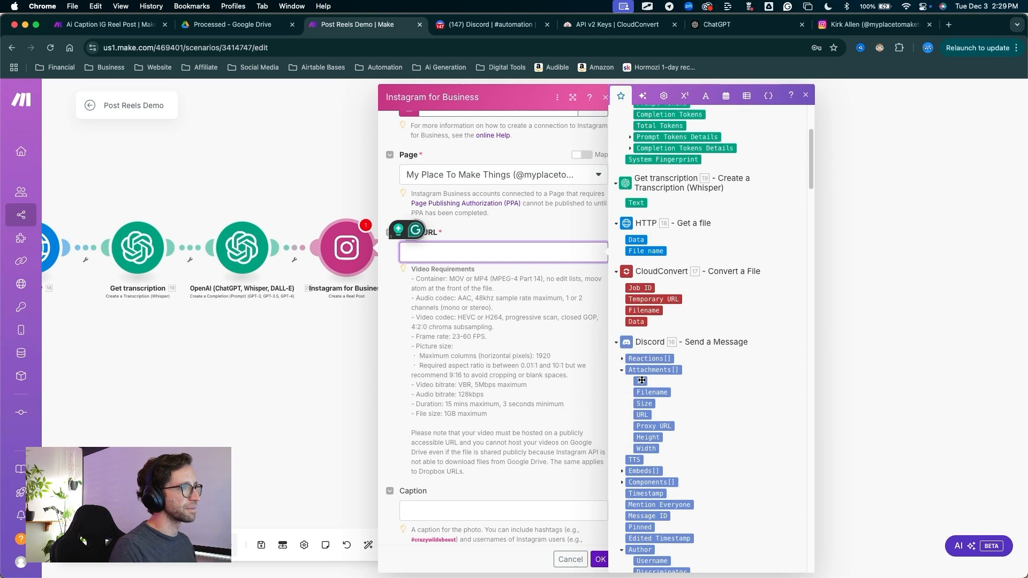
click(647, 414)
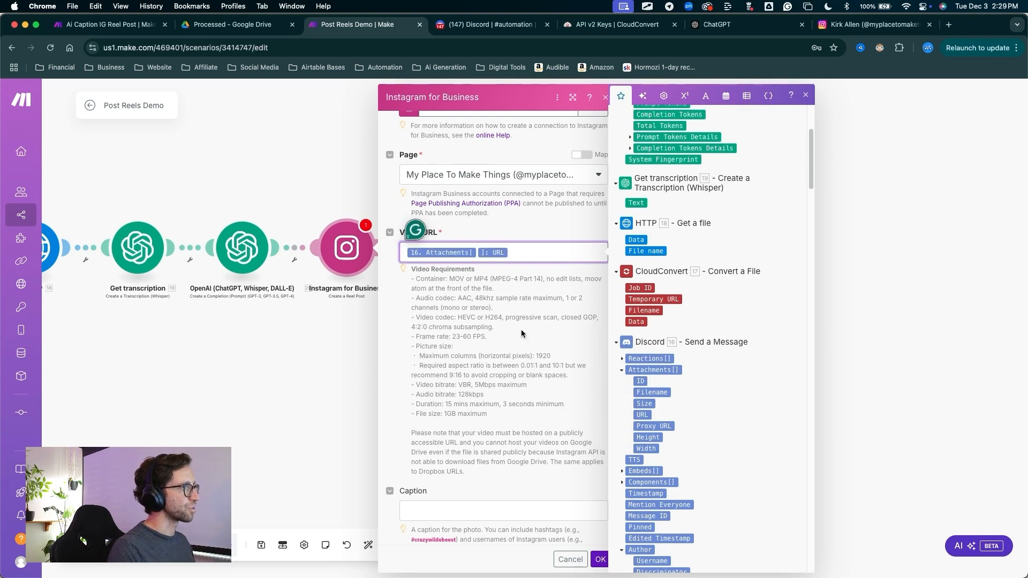
Map the reel post's Caption to the Result of the OpenAI Create a Completion module
scroll(492, 364, down, 2)
scroll(491, 364, down, 2)
click(428, 369)
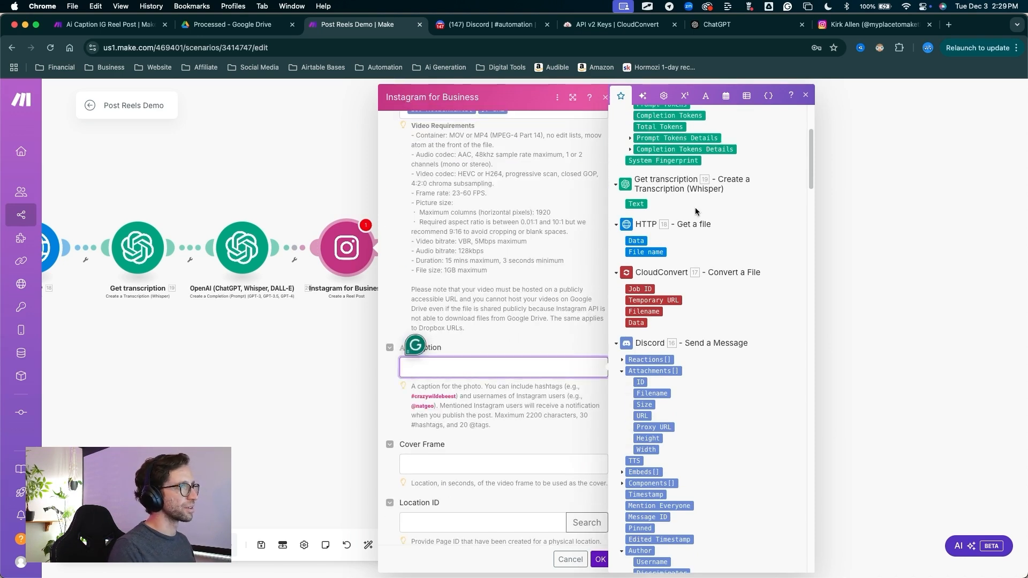
scroll(695, 207, up, 2)
scroll(694, 211, up, 3)
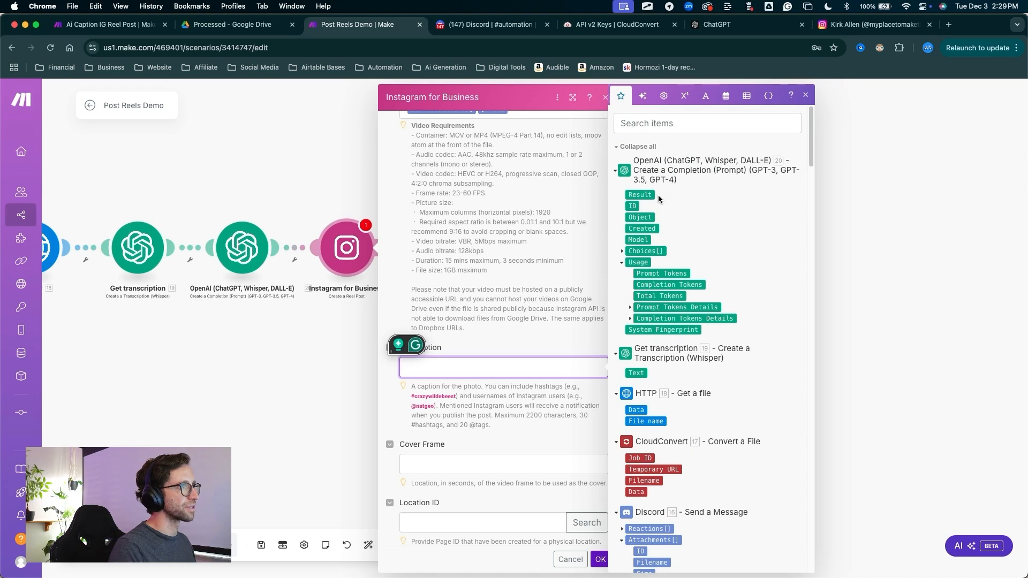
click(641, 195)
Keep Share to Feed set to No and save the Instagram reel post module's settings
scroll(557, 510, down, 1)
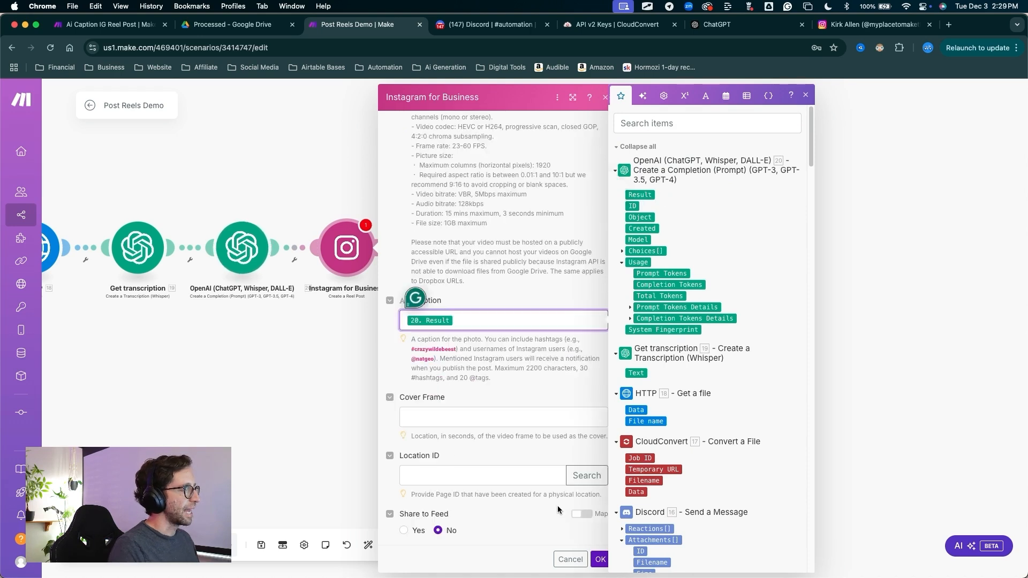
click(557, 510)
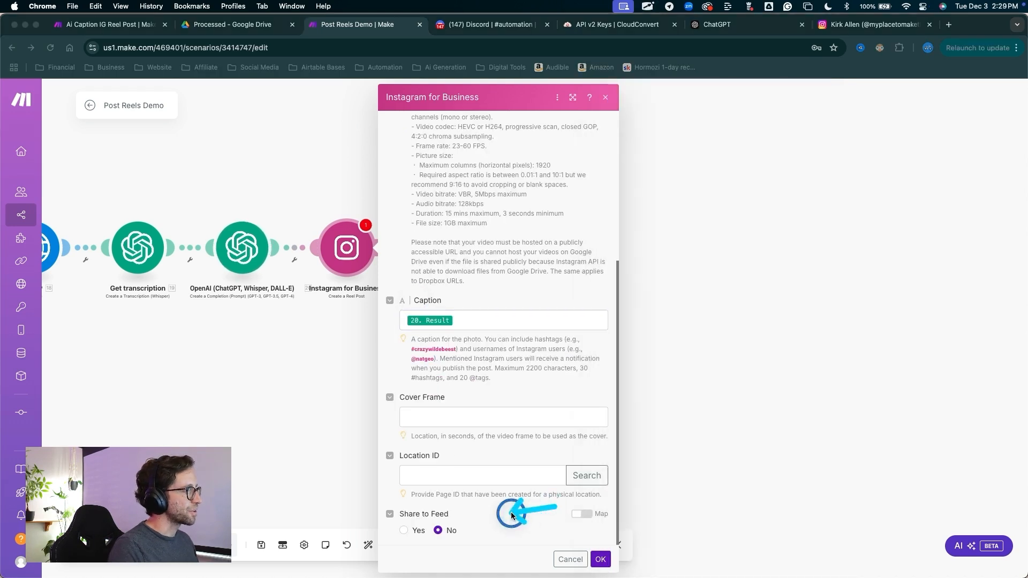
click(437, 530)
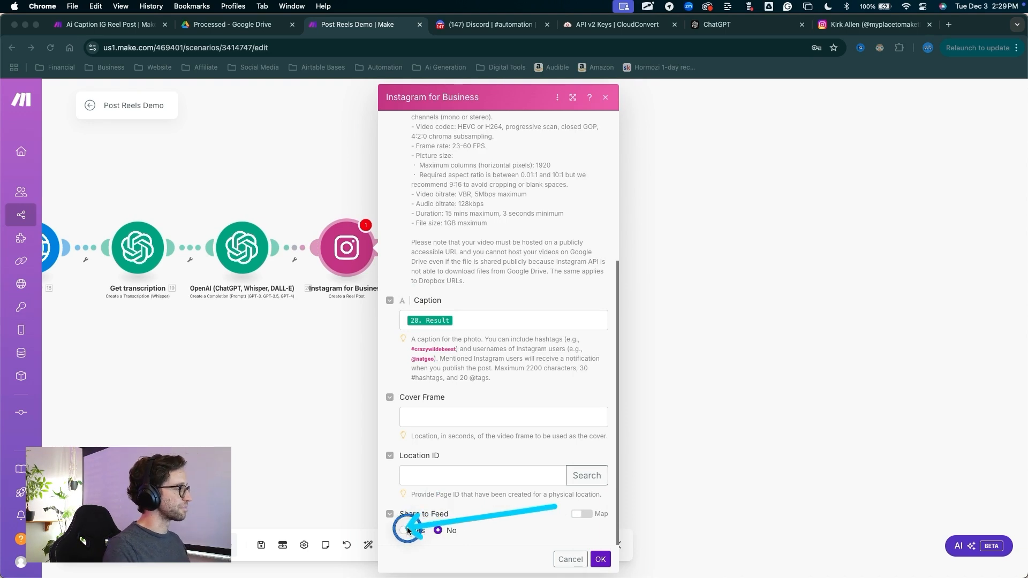
click(597, 560)
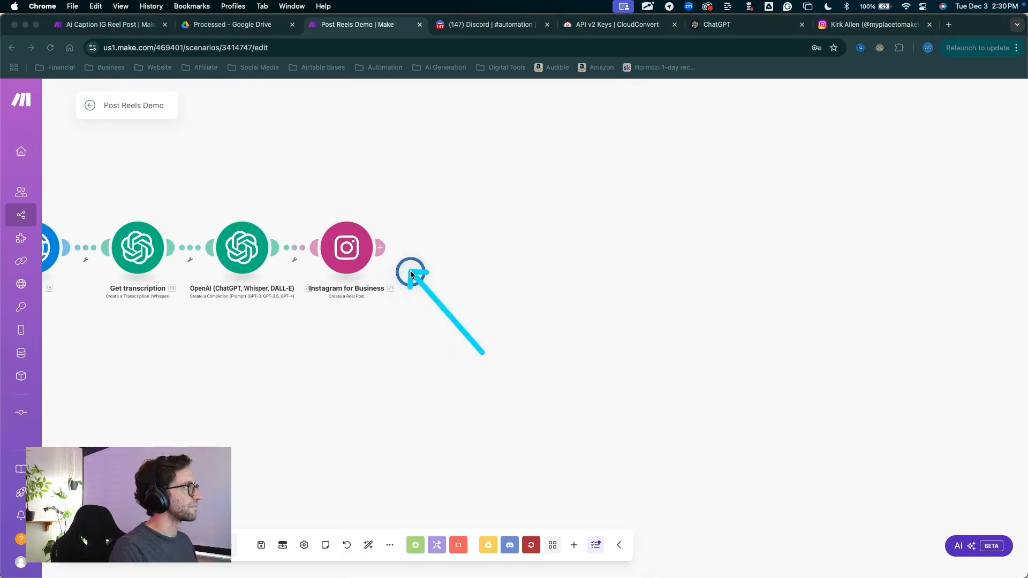
Add a Google Drive Move a File/Folder module after the Instagram for Business module
click(391, 249)
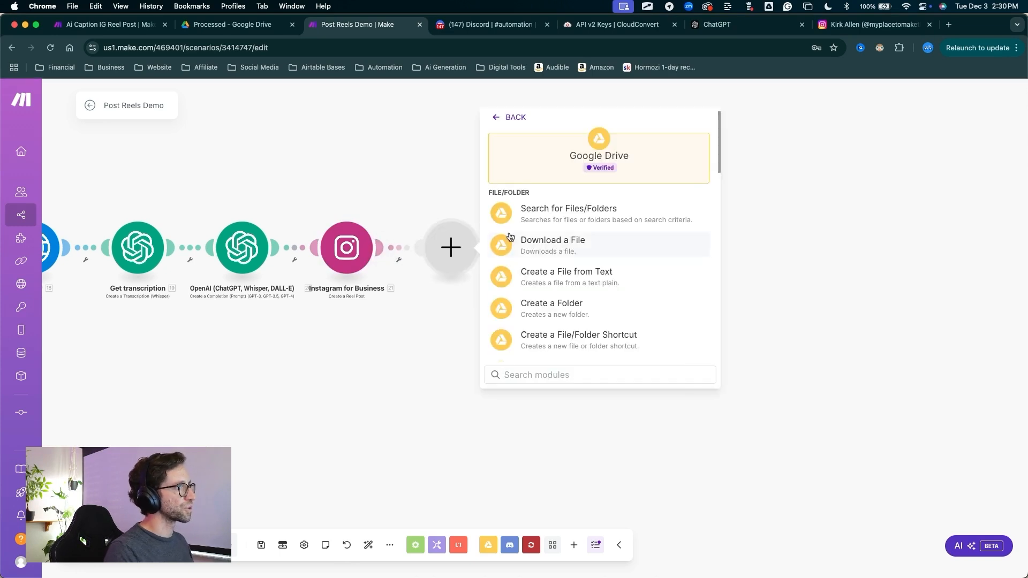
scroll(569, 300, down, 10)
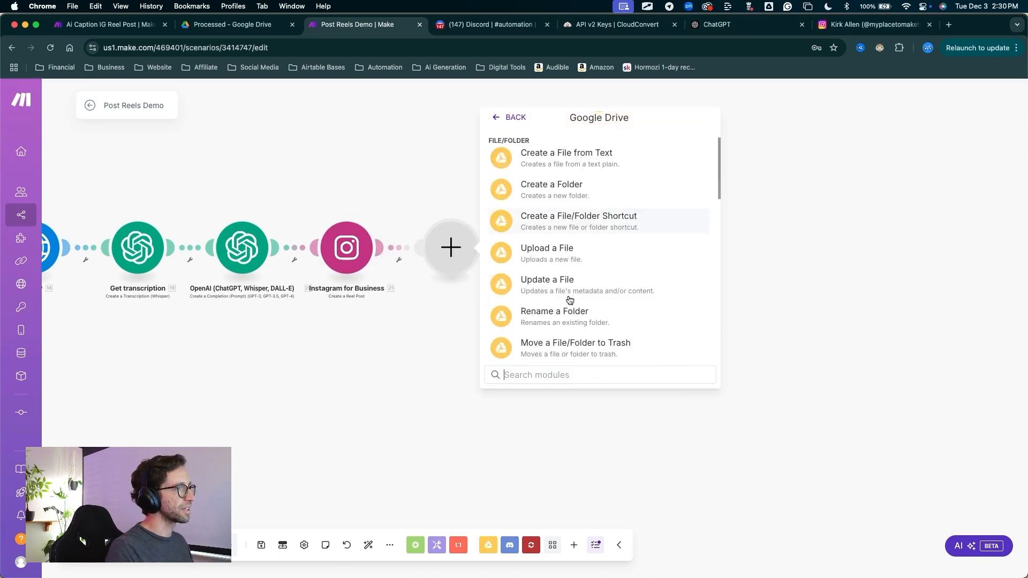
scroll(571, 300, up, 1)
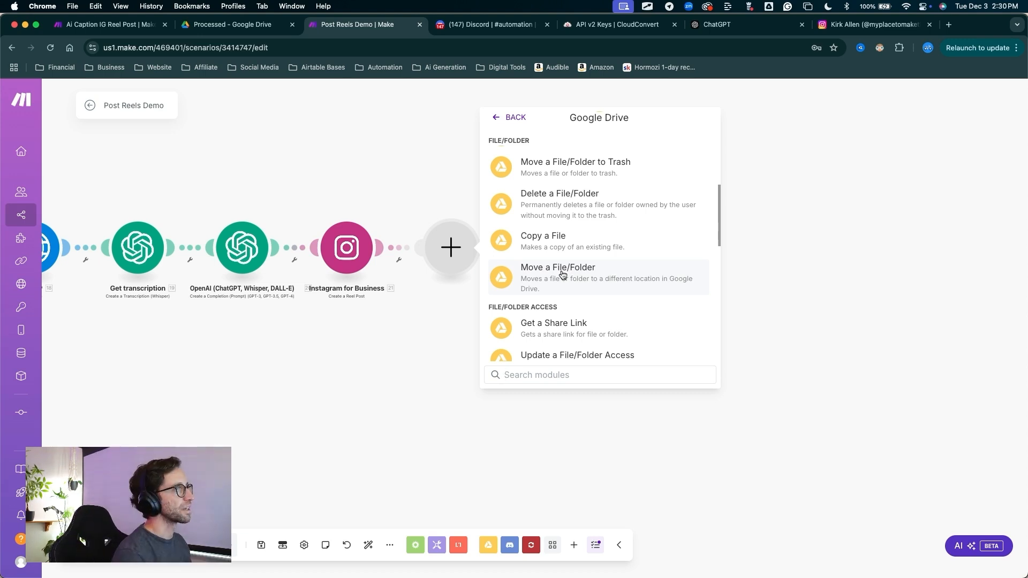
click(562, 277)
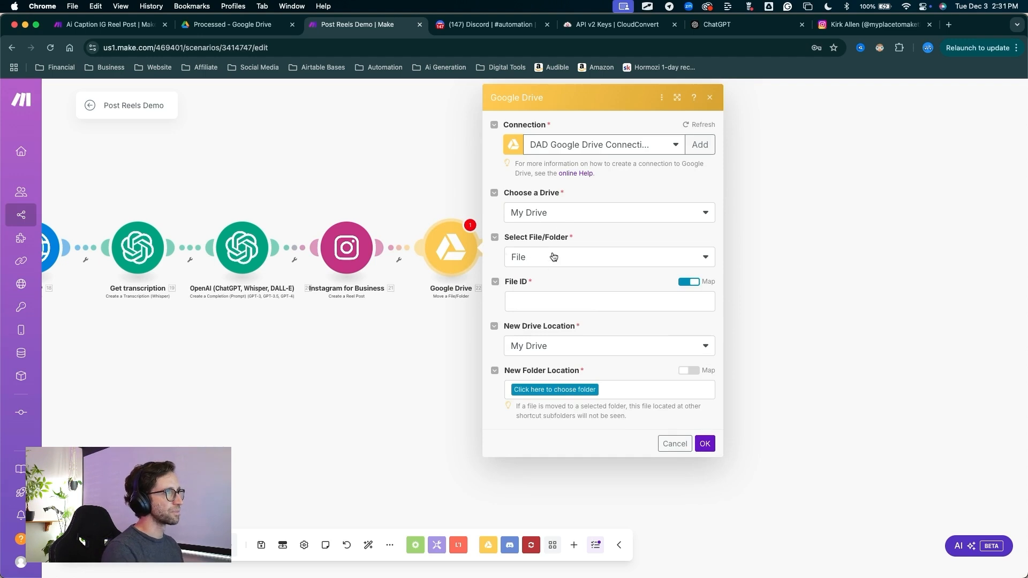
Map the File ID of the file being moved to the File ID from the Google Drive Download a File module
click(521, 300)
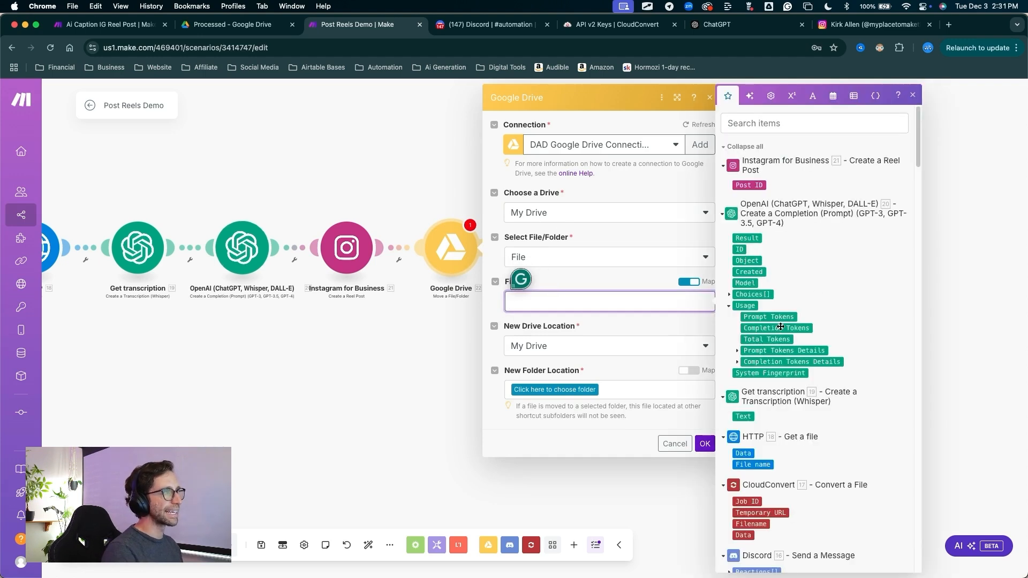
scroll(752, 352, down, 10)
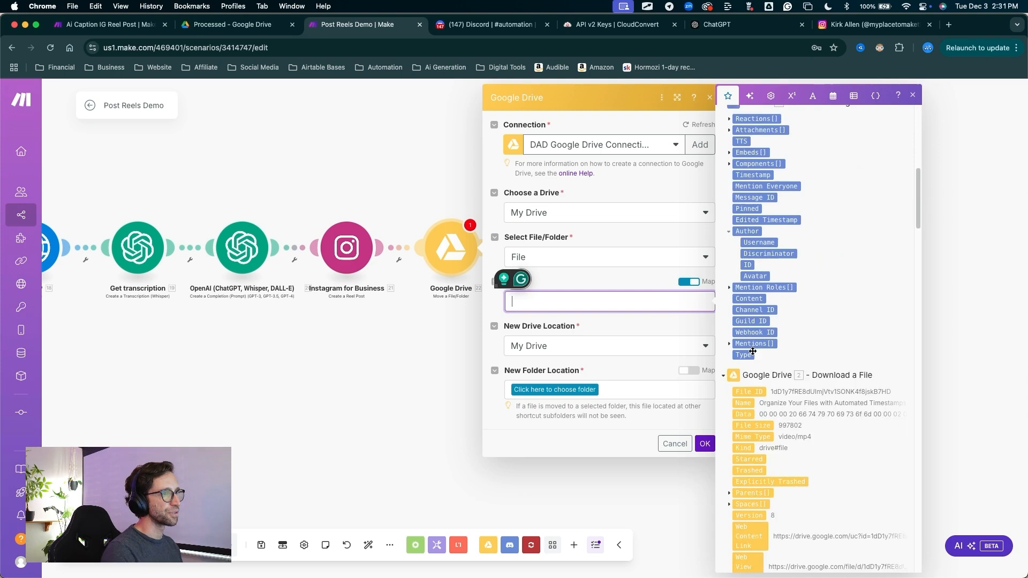
scroll(751, 351, down, 3)
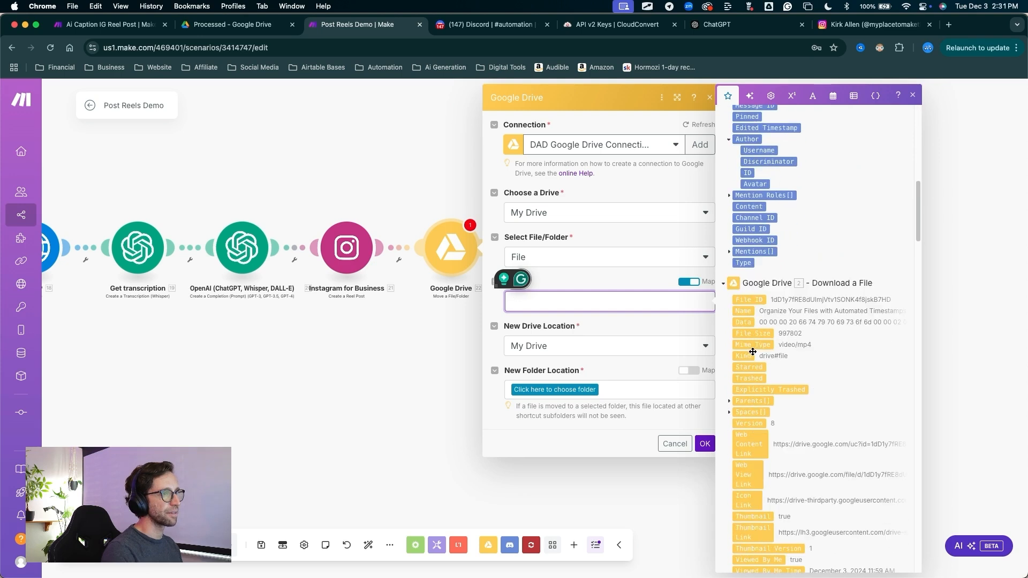
click(756, 300)
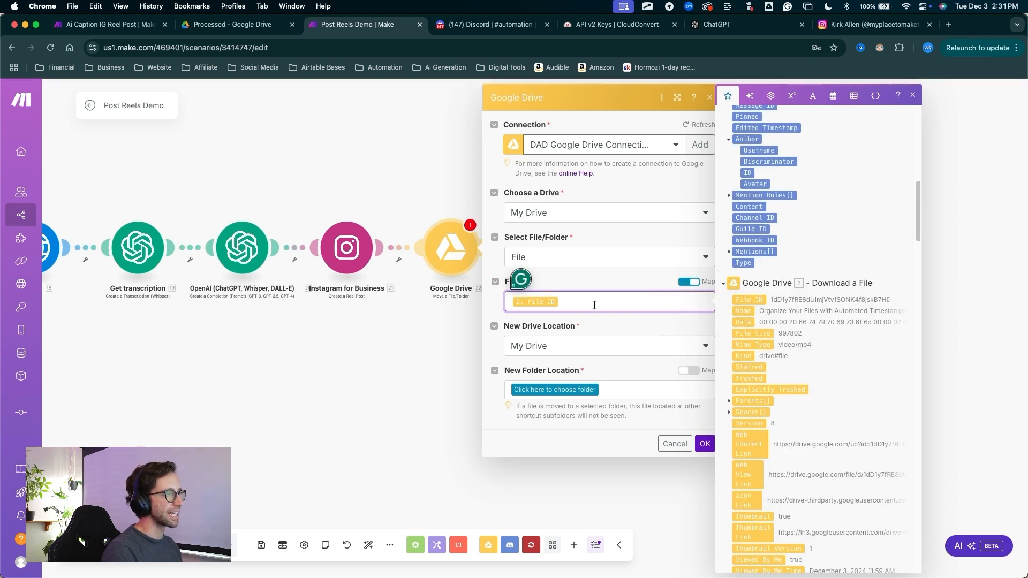
Set the new folder location to Automation Dump / YouTube Demos / Processed and save the Move a File/Folder module
click(547, 390)
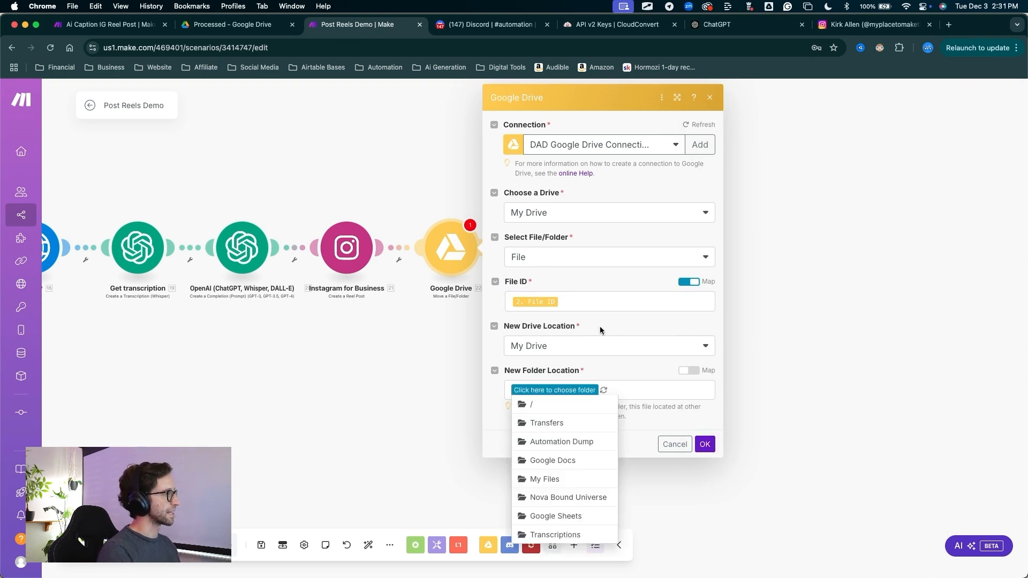
click(558, 442)
click(611, 391)
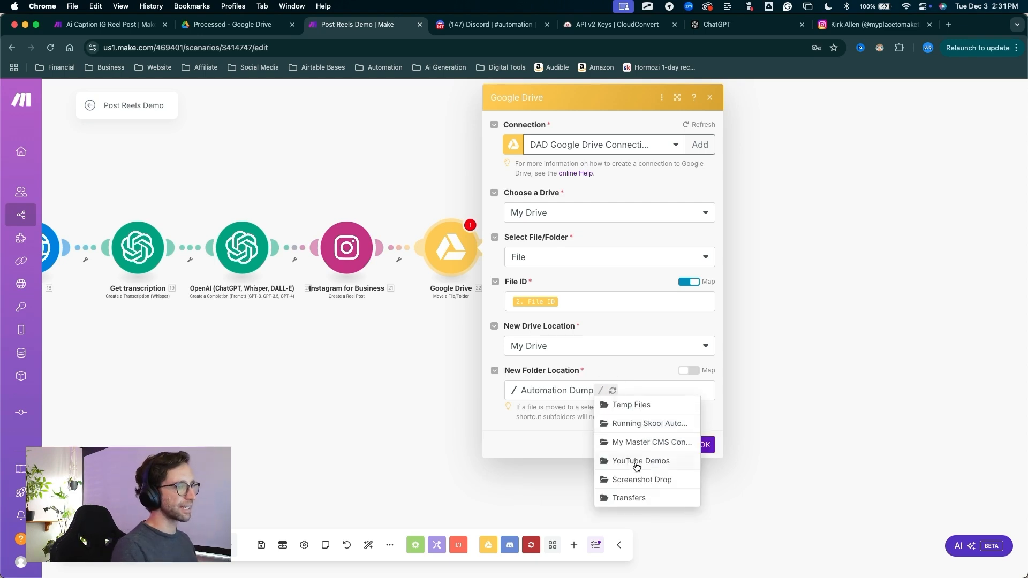
click(642, 461)
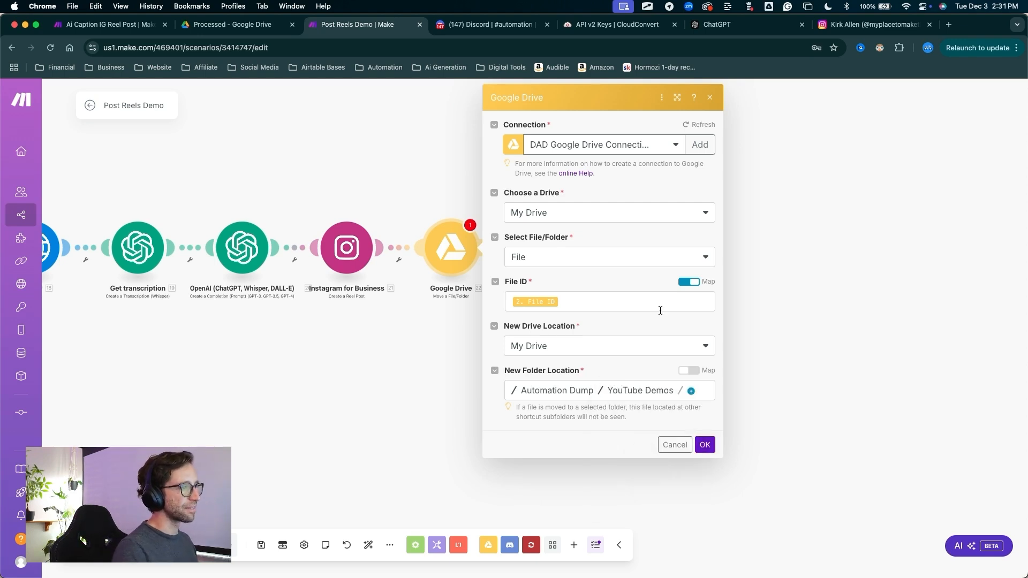
click(690, 391)
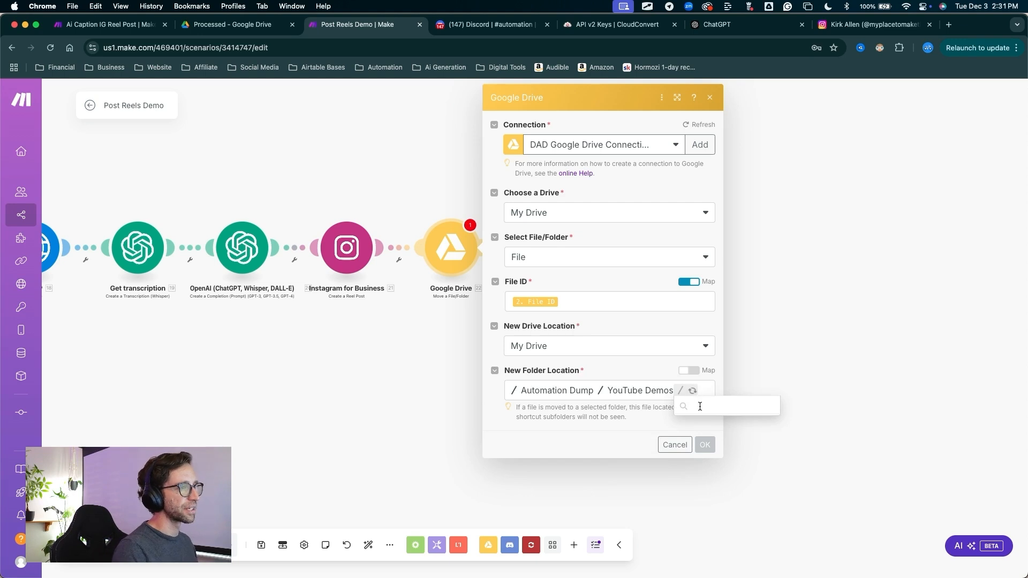
click(709, 426)
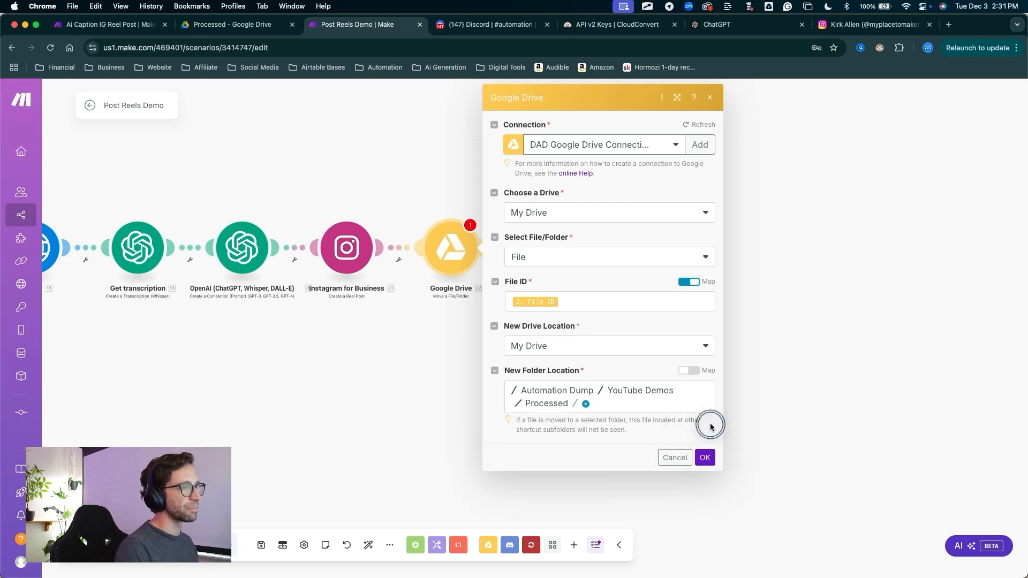
key(ctrl+a)
drag(802, 294, 706, 442)
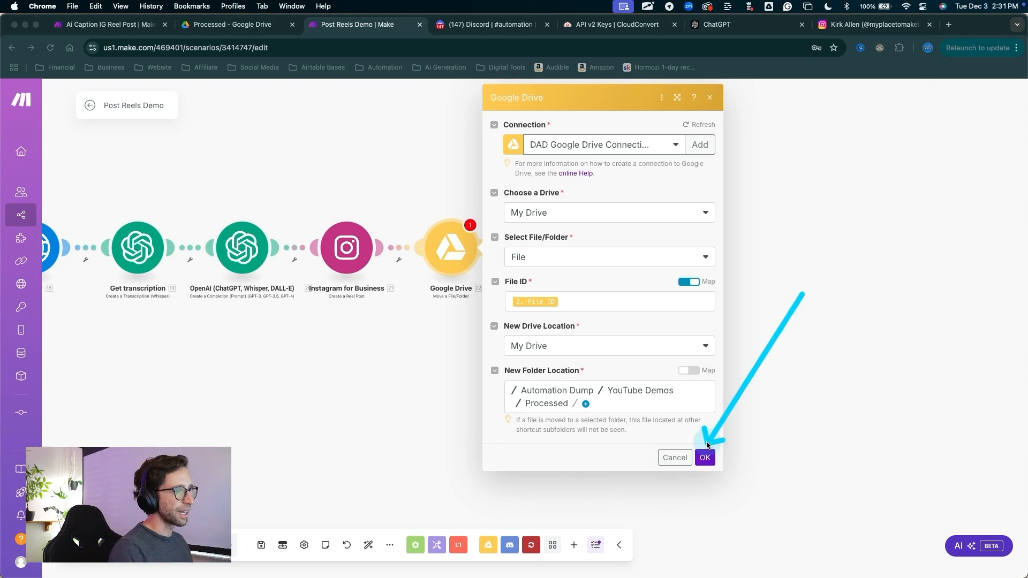
click(705, 457)
Save the Post Reels Demo scenario with its full chain of modules
mouse_move(356, 377)
mouse_down()
mouse_move(490, 385)
mouse_move(695, 361)
mouse_up()
scroll(609, 353, down, 2)
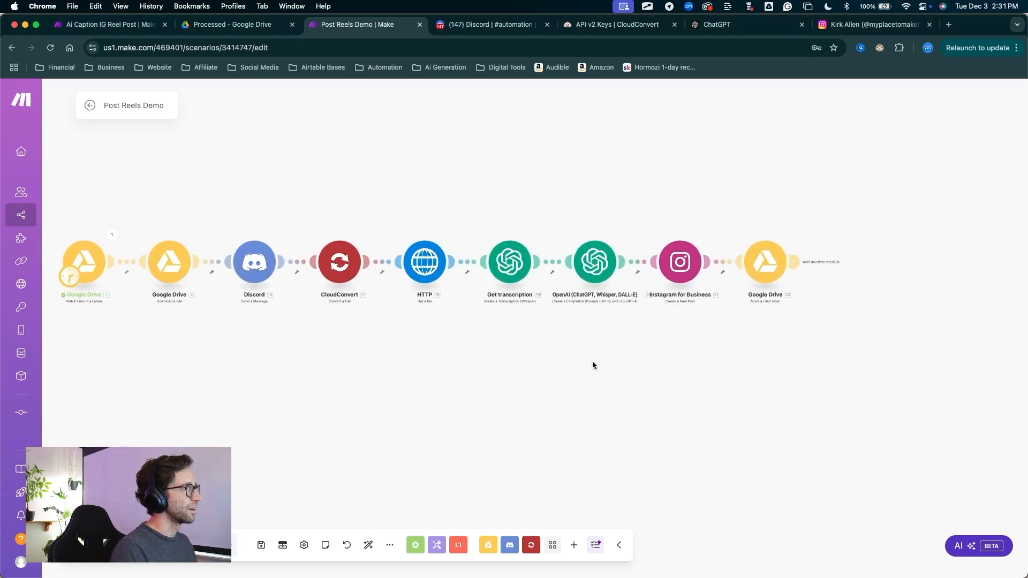
drag(592, 365, 644, 369)
key(ctrl+a)
mouse_move(420, 348)
mouse_down()
mouse_move(321, 456)
mouse_move(280, 524)
mouse_move(254, 541)
mouse_up()
key(Escape)
click(260, 545)
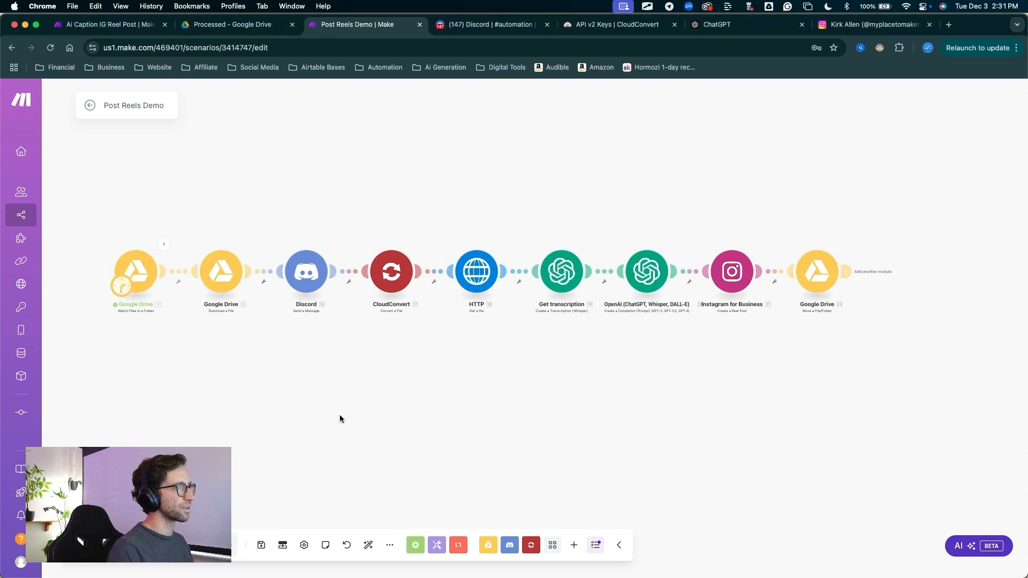
Schedule the scenario to run on days of the week, selecting Monday, Wednesday and Friday
key(ctrl+a)
mouse_move(300, 347)
mouse_down()
mouse_move(164, 525)
mouse_move(165, 539)
mouse_up()
key(Escape)
click(166, 542)
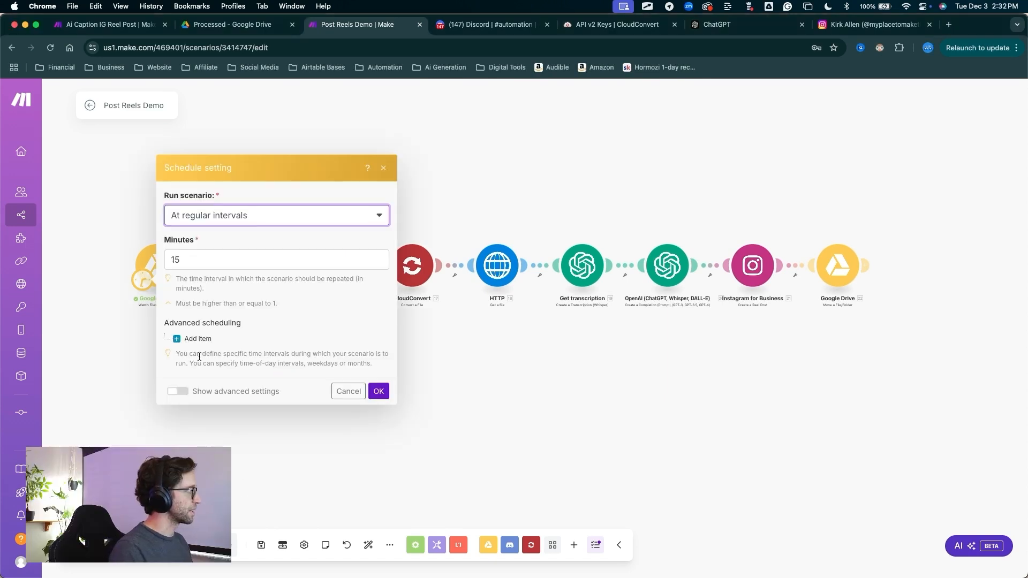
click(205, 223)
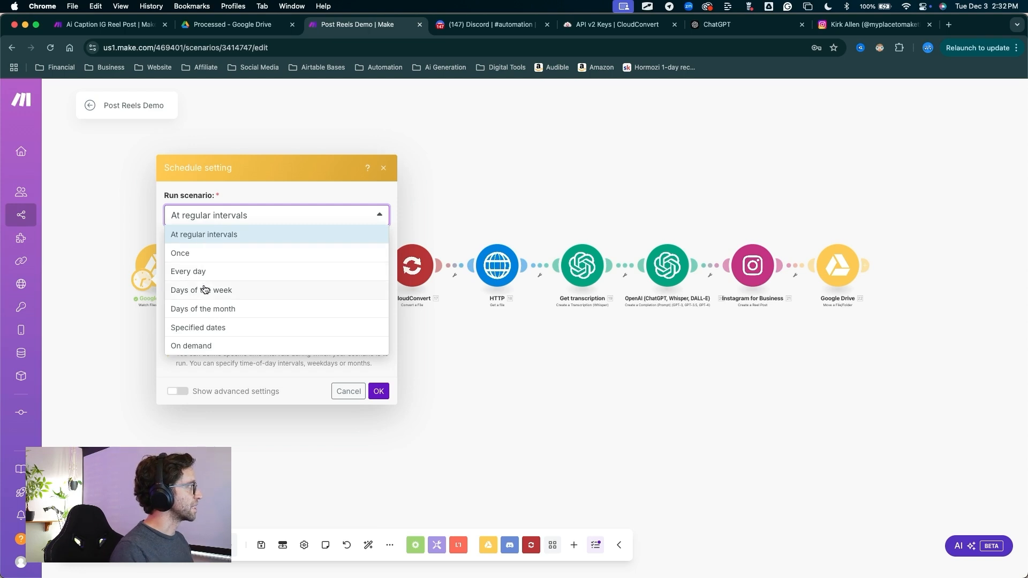
click(204, 289)
click(196, 240)
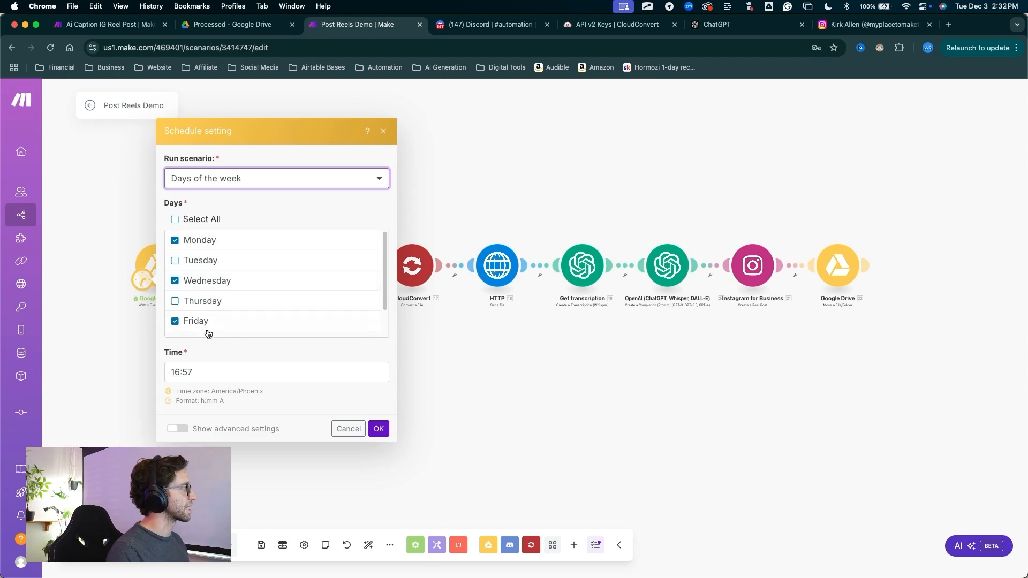
Check the schedule's run time and time zone, and save the schedule settings
click(260, 370)
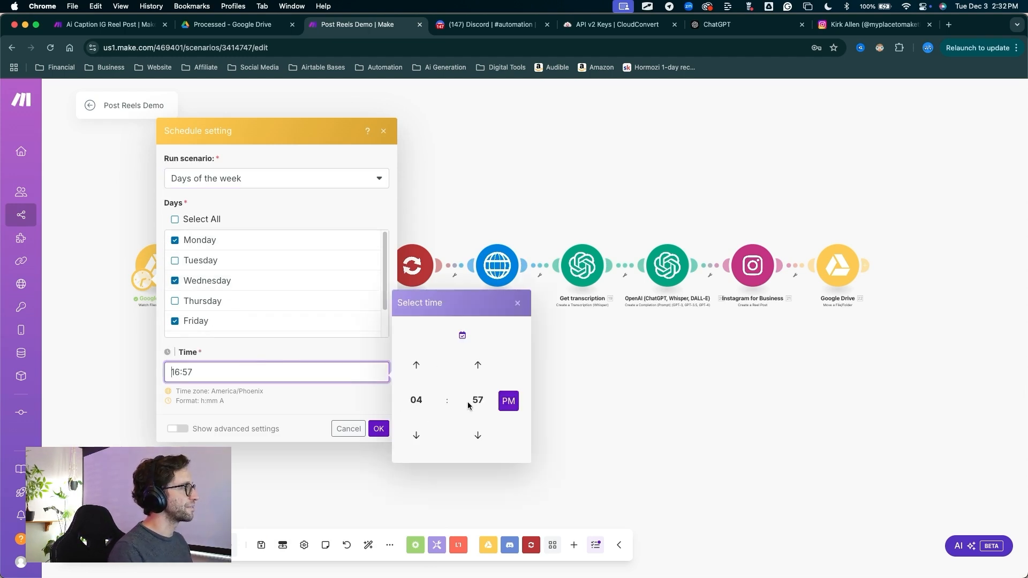
click(373, 401)
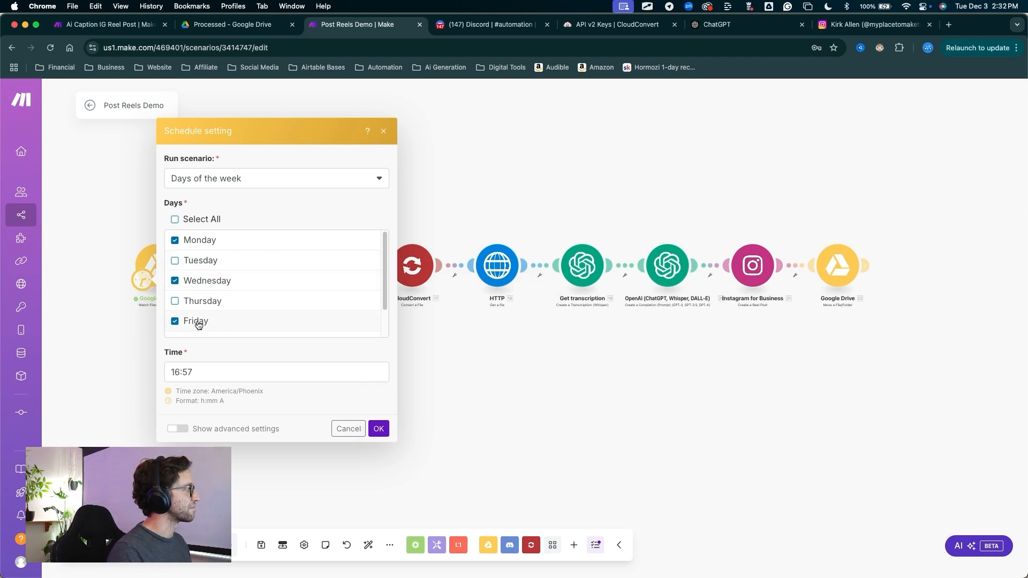
drag(264, 390, 239, 392)
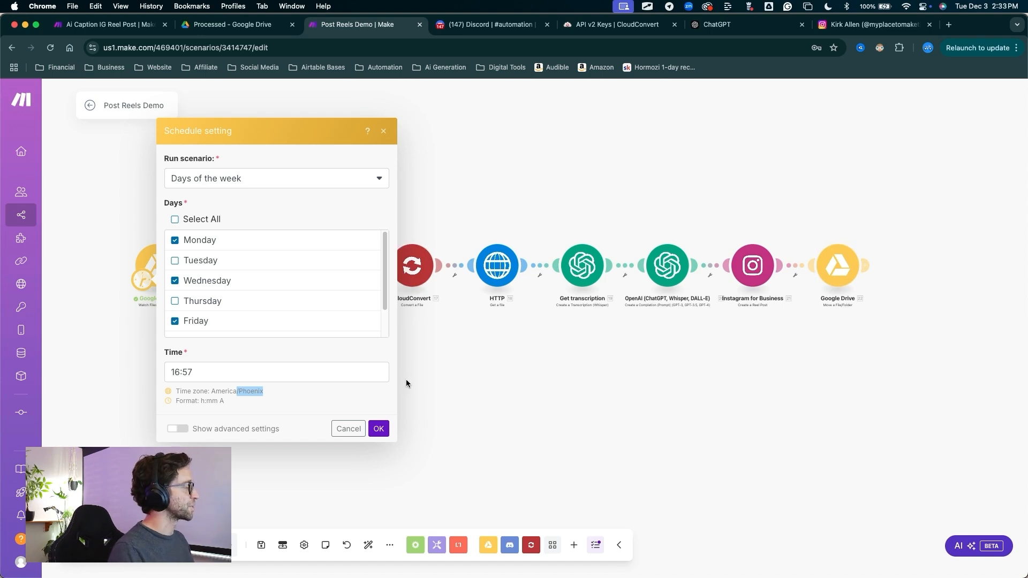
click(378, 428)
Switch to Google Drive and open the Video folder
drag(197, 137, 164, 233)
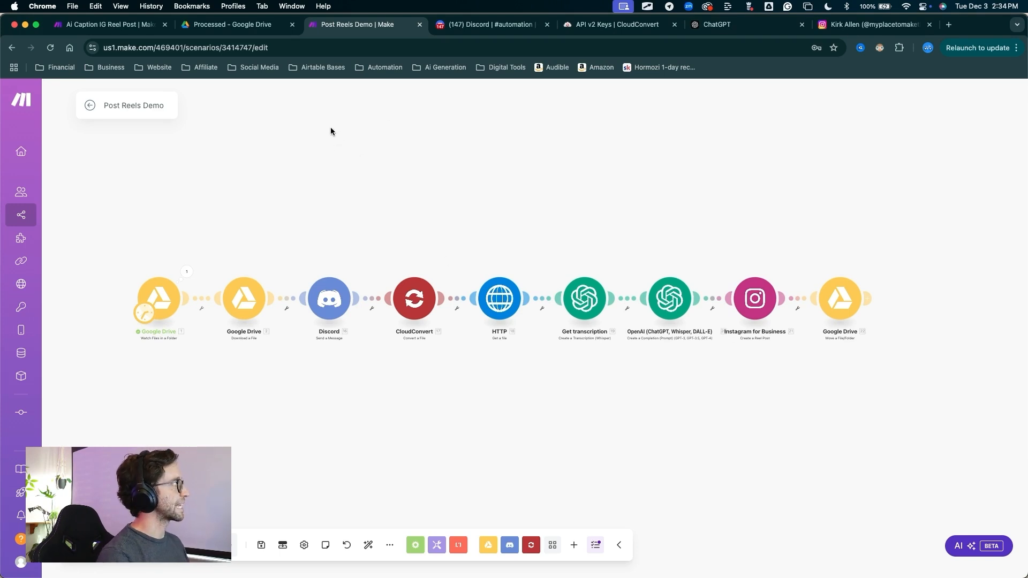
click(254, 28)
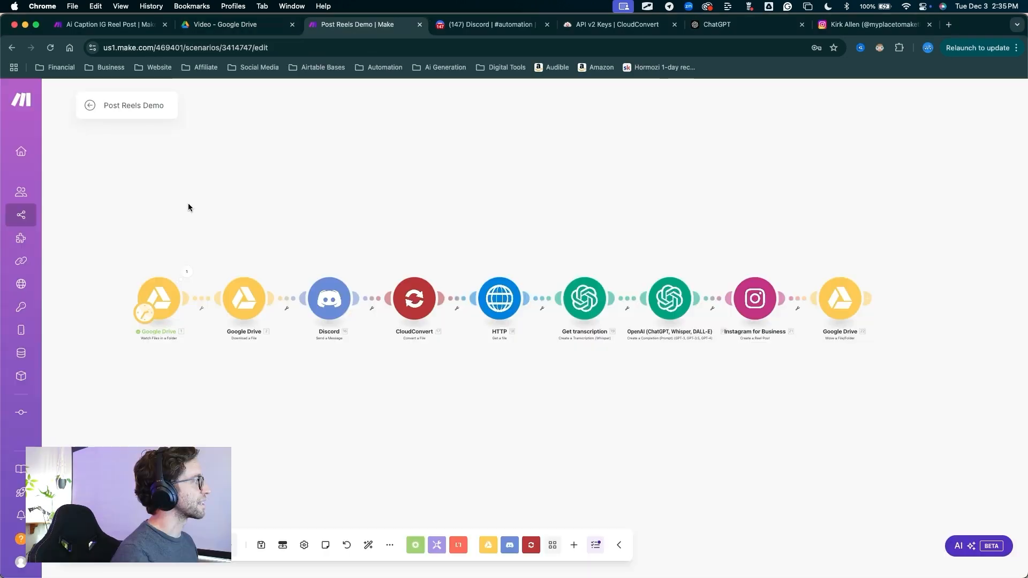
Set the Google Drive watch module's starting point manually to the file Revolutionizing Visual Content with AI.mp4
drag(130, 142, 153, 277)
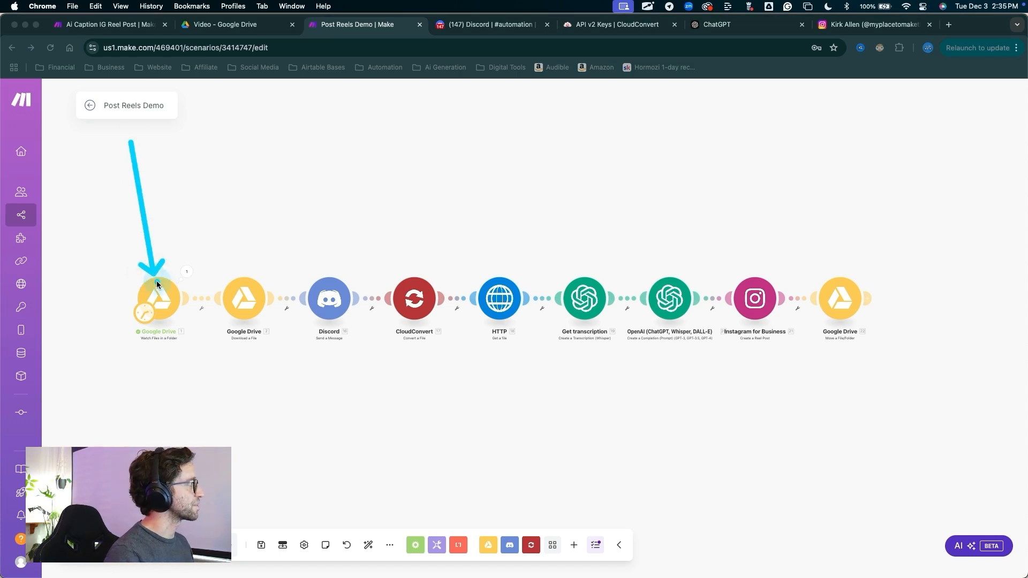
right_click(158, 290)
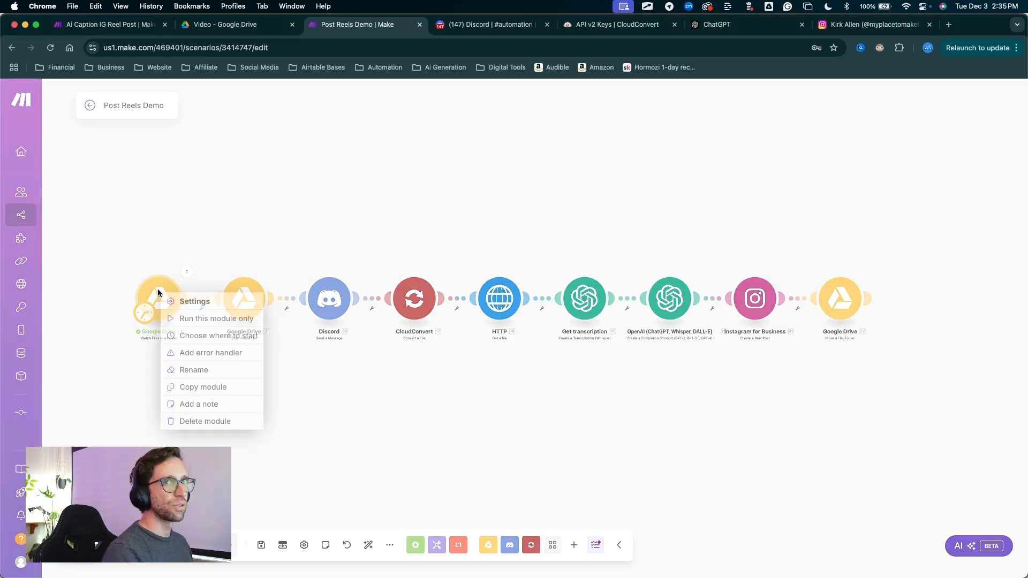
click(225, 335)
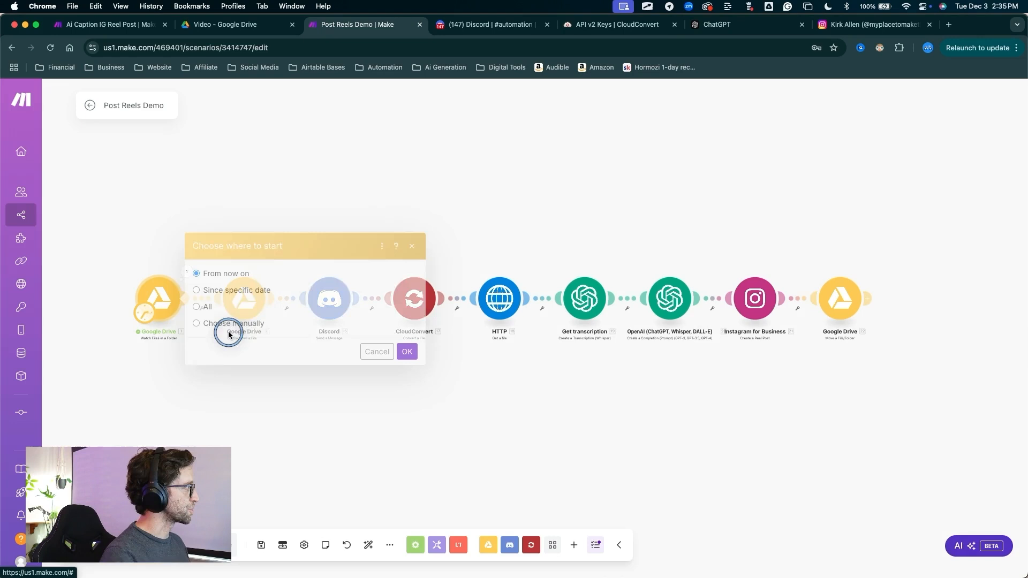
click(197, 323)
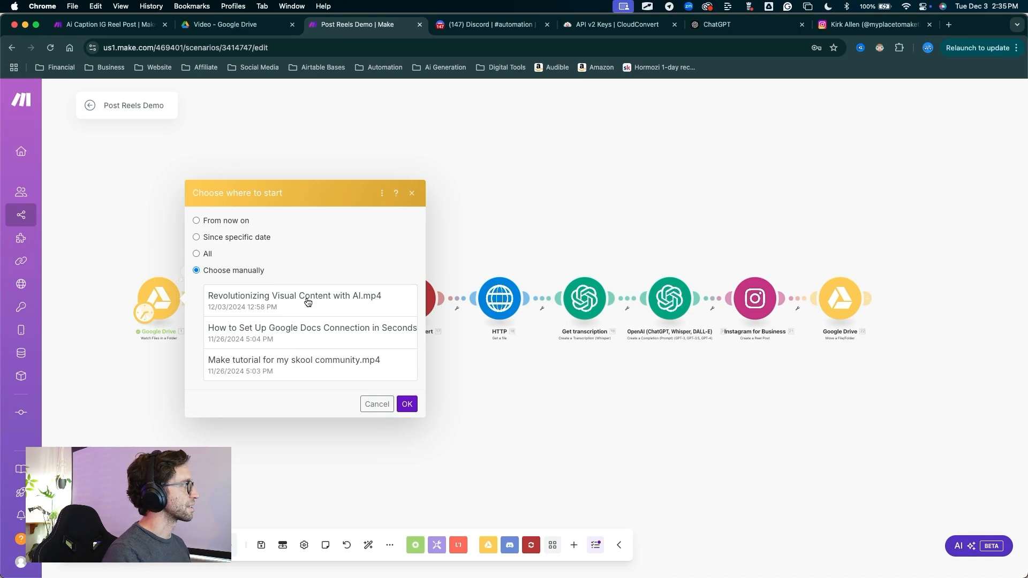
click(360, 299)
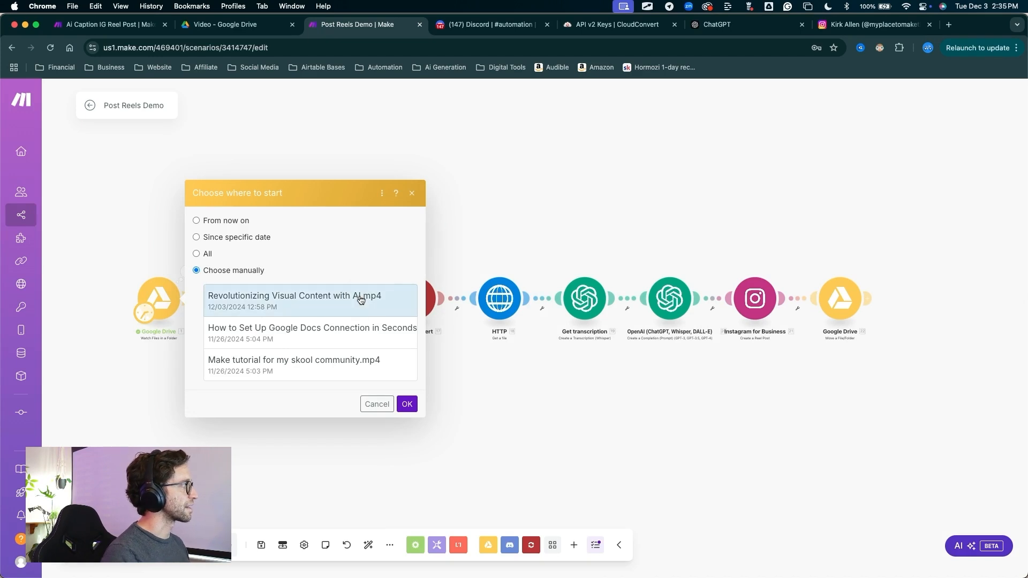
key(ctrl+a)
drag(433, 427, 431, 426)
click(415, 409)
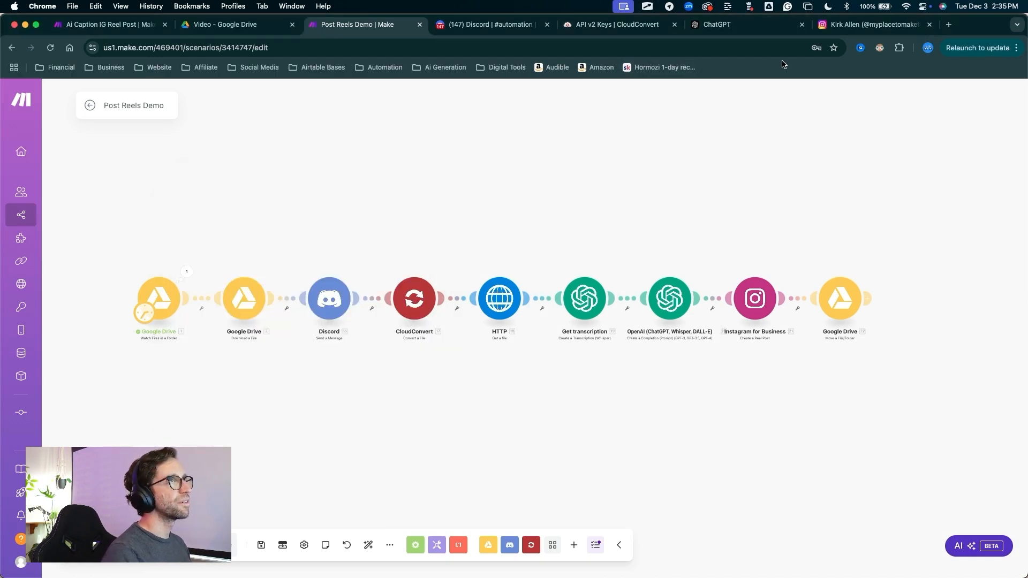
Switch to the Instagram profile and check which reels are on it before running the scenario
click(843, 25)
key(ctrl+a)
mouse_move(464, 310)
mouse_down()
mouse_move(528, 126)
mouse_move(557, 128)
mouse_move(523, 127)
mouse_move(379, 276)
mouse_move(481, 433)
mouse_move(470, 459)
mouse_move(553, 465)
mouse_move(467, 466)
mouse_move(574, 321)
mouse_move(560, 353)
mouse_move(252, 429)
mouse_move(615, 438)
mouse_move(254, 425)
mouse_move(277, 389)
mouse_move(291, 458)
mouse_up()
key(Escape)
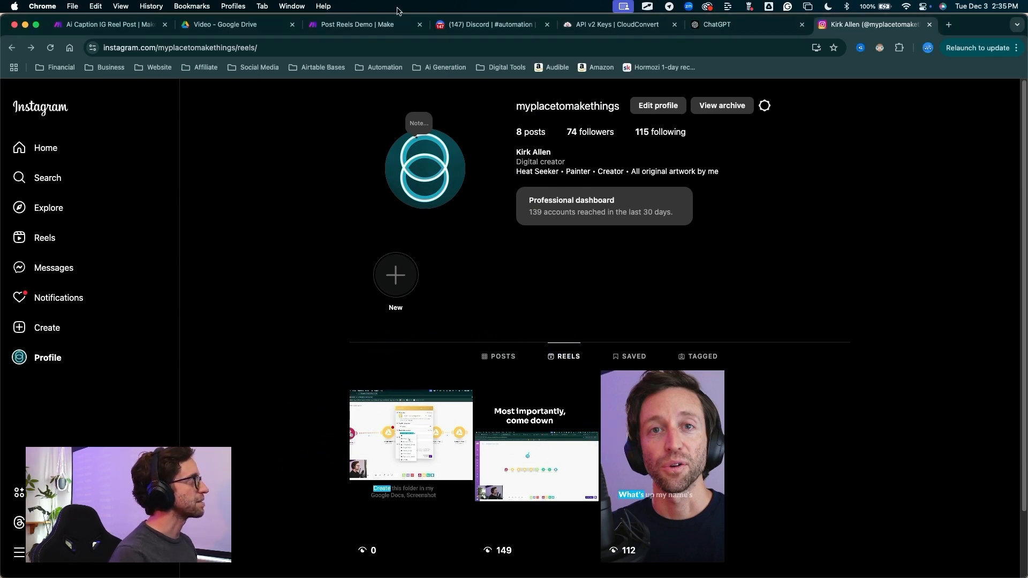
Return to the Post Reels Demo scenario in Make, run it once and follow the run through to the final Google Drive module
click(371, 25)
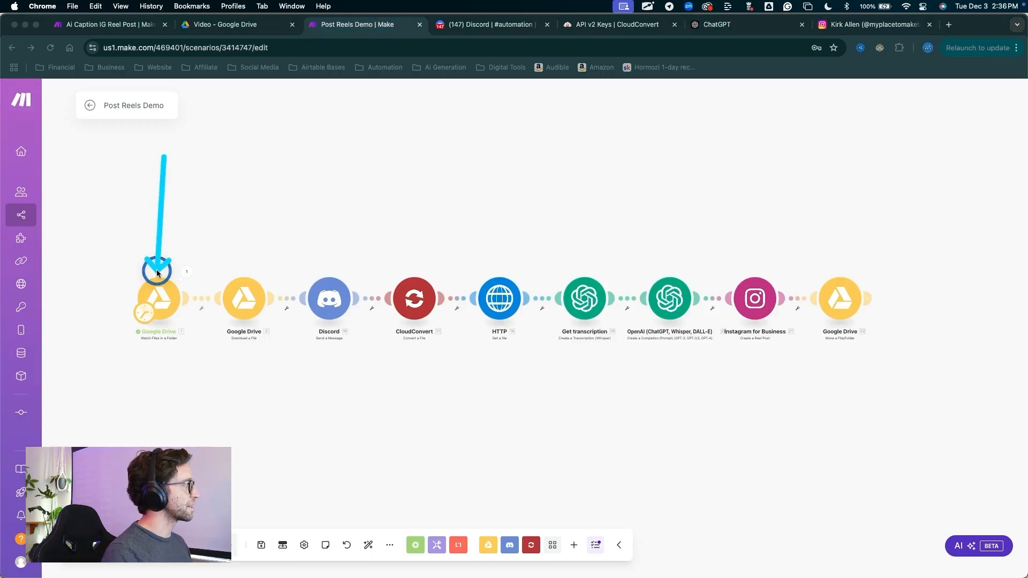
mouse_move(157, 273)
mouse_down()
mouse_move(119, 270)
mouse_move(111, 448)
mouse_move(81, 538)
mouse_up()
key(Escape)
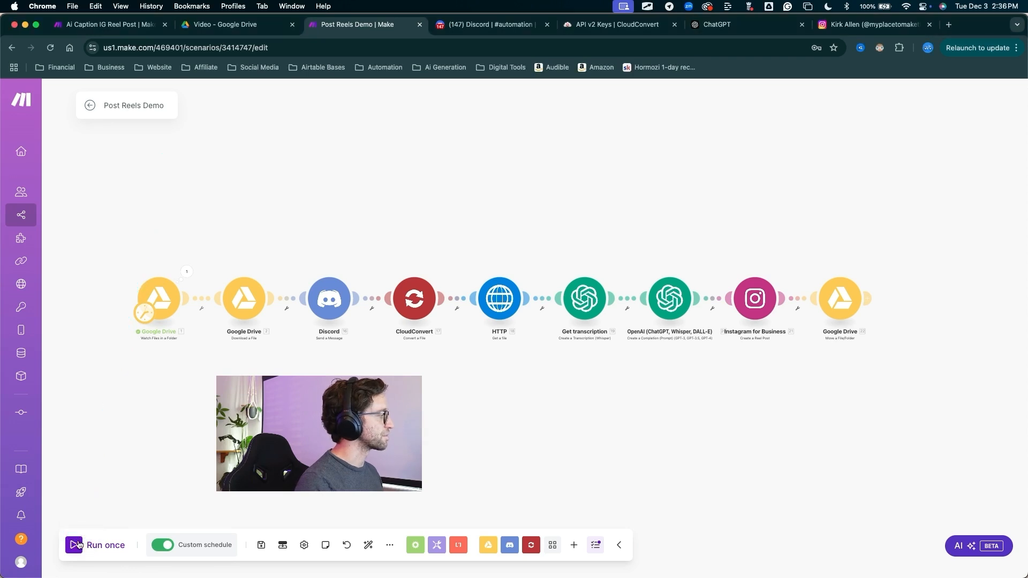
mouse_move(101, 162)
mouse_down()
mouse_move(137, 264)
mouse_move(220, 277)
mouse_move(250, 259)
mouse_move(284, 259)
mouse_move(310, 275)
mouse_move(401, 262)
mouse_move(416, 288)
mouse_up()
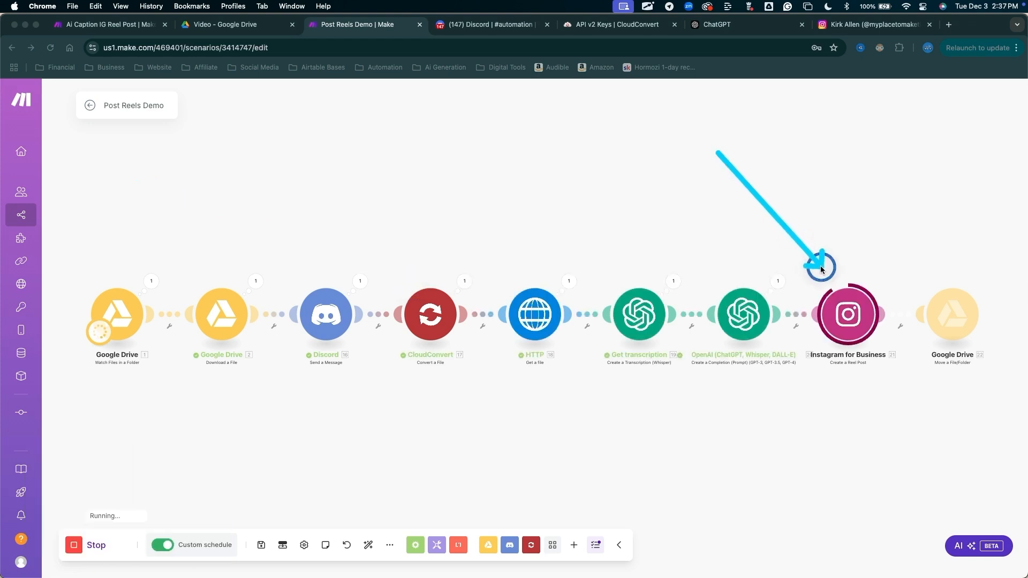
mouse_move(824, 273)
mouse_down()
mouse_move(689, 287)
mouse_move(759, 289)
mouse_move(832, 273)
mouse_up()
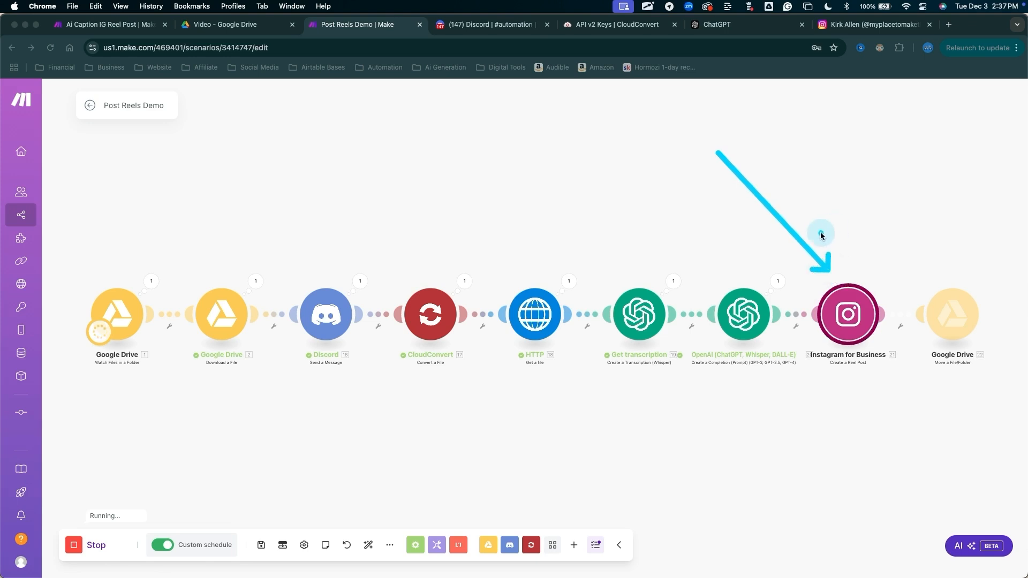
key(Escape)
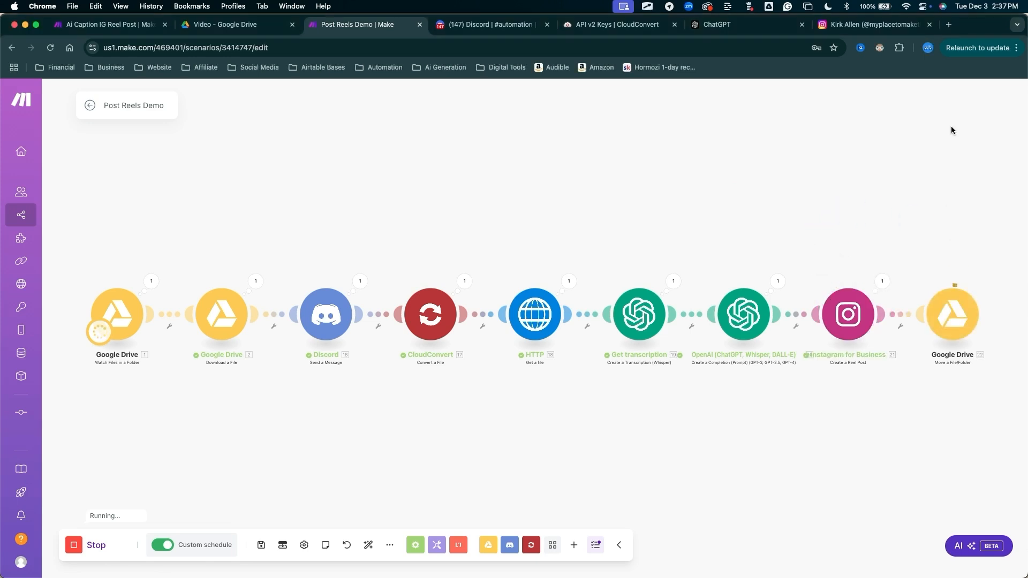
mouse_move(952, 129)
mouse_down()
mouse_move(941, 228)
mouse_move(879, 160)
mouse_move(878, 234)
mouse_up()
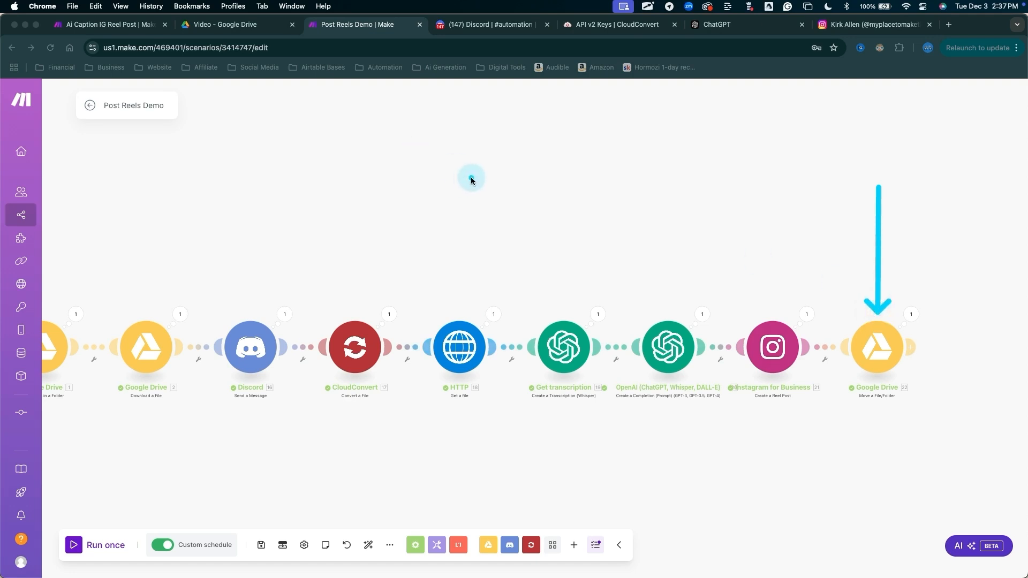
key(Escape)
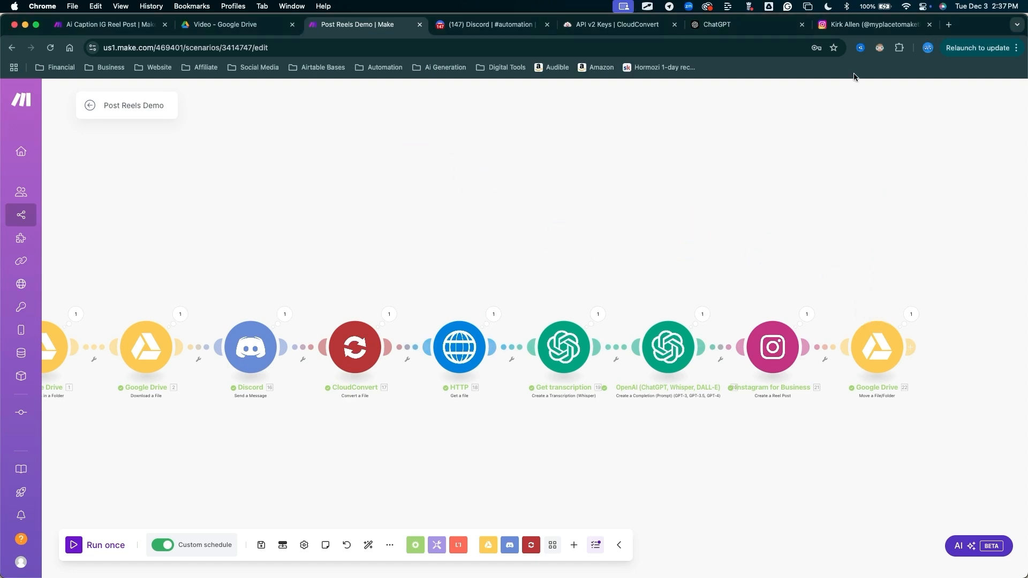
Switch to the Instagram profile, open the newest reel and read its AI-written caption and hashtags
click(873, 24)
mouse_move(260, 235)
mouse_down()
mouse_move(293, 294)
mouse_move(390, 390)
mouse_move(394, 414)
mouse_up()
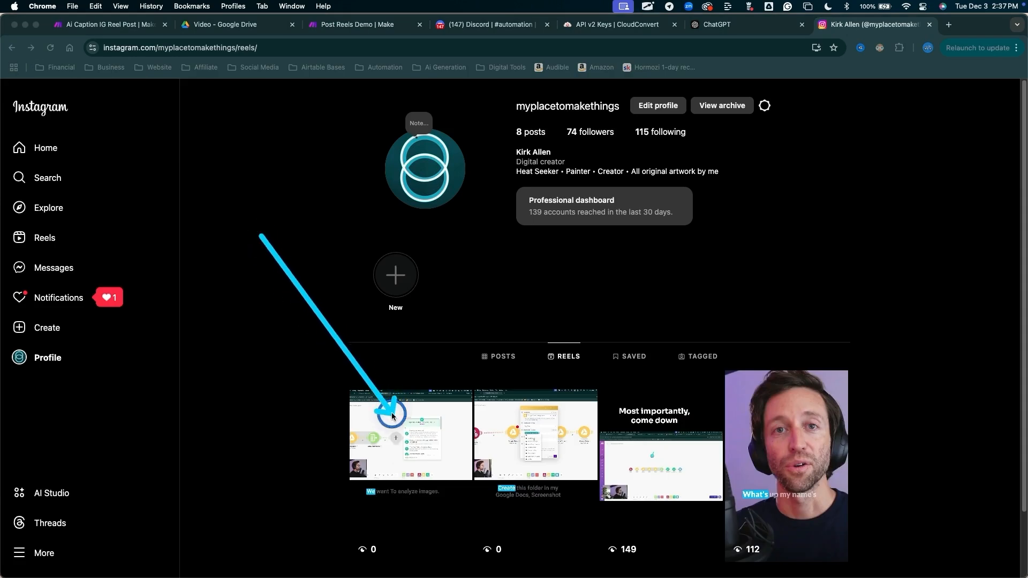
key(Escape)
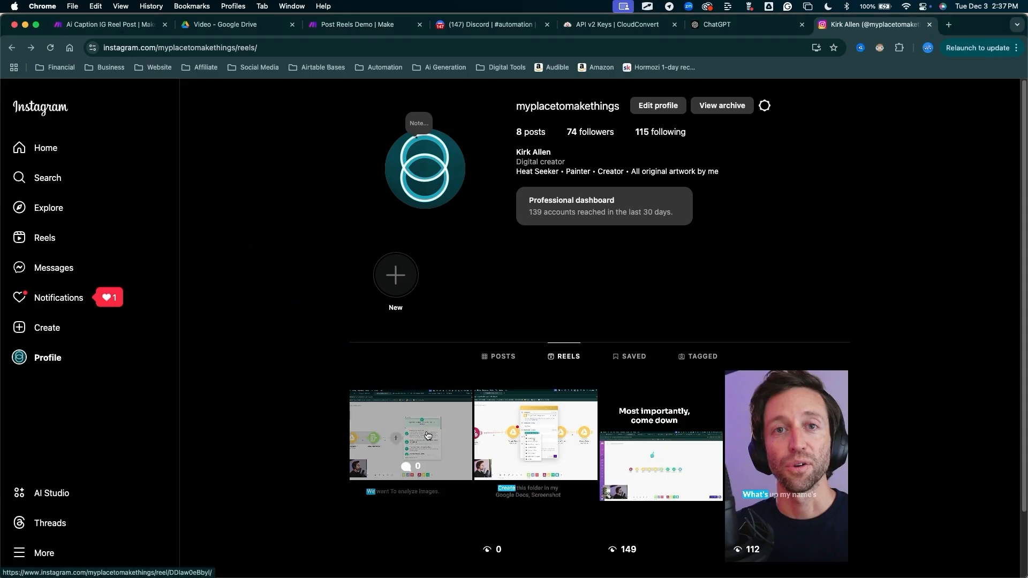
click(428, 436)
mouse_move(612, 348)
mouse_down()
mouse_move(628, 167)
mouse_move(671, 140)
mouse_move(739, 138)
mouse_move(650, 145)
mouse_move(541, 268)
mouse_move(725, 267)
mouse_move(603, 294)
mouse_move(602, 272)
mouse_up()
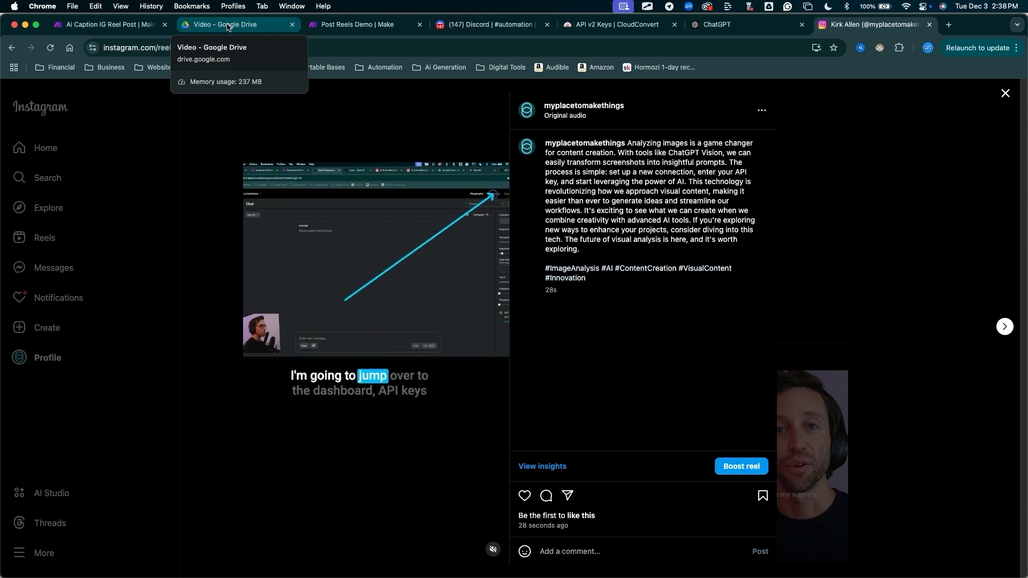
Switch to Google Drive and check the Video folder and the Processed folder in YouTube Demos for the moved video
click(228, 27)
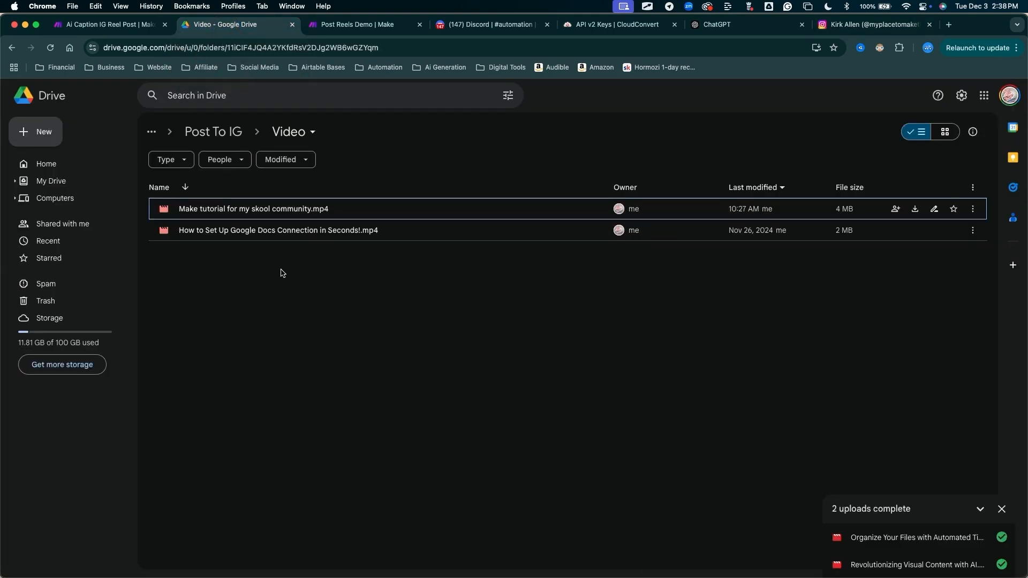
click(254, 389)
mouse_move(180, 279)
mouse_down()
mouse_move(236, 257)
mouse_move(360, 252)
mouse_move(301, 149)
mouse_move(278, 130)
mouse_move(294, 137)
mouse_move(279, 132)
mouse_up()
click(239, 138)
click(239, 138)
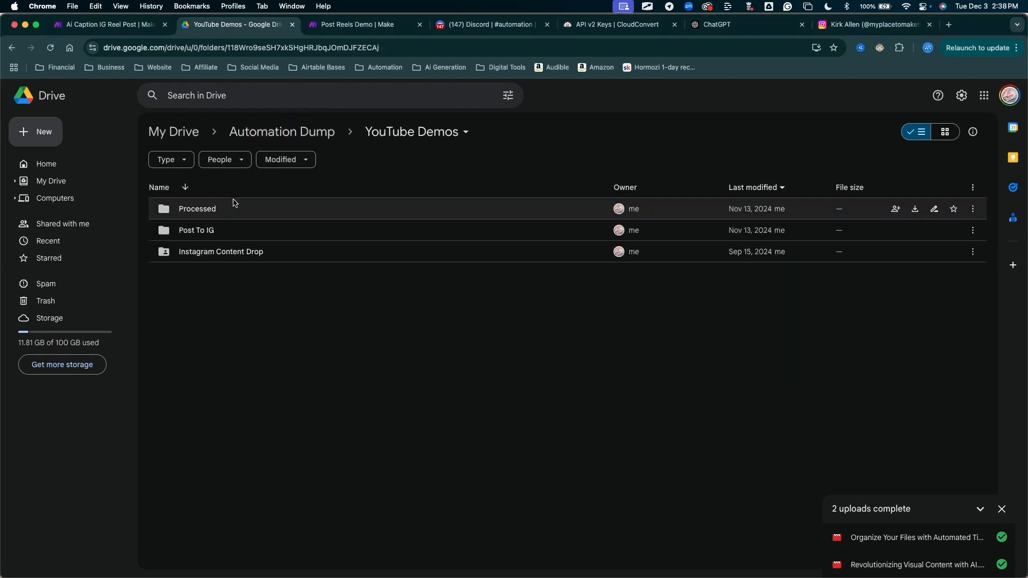
double_click(213, 209)
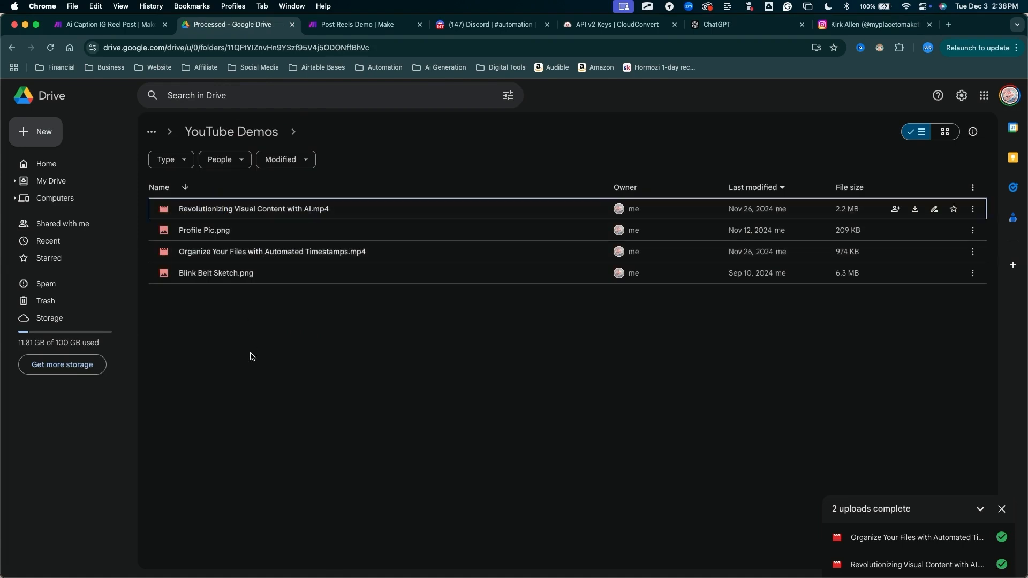
mouse_move(237, 381)
mouse_down()
mouse_move(196, 229)
mouse_move(356, 195)
mouse_move(369, 148)
mouse_move(320, 145)
mouse_move(374, 122)
mouse_up()
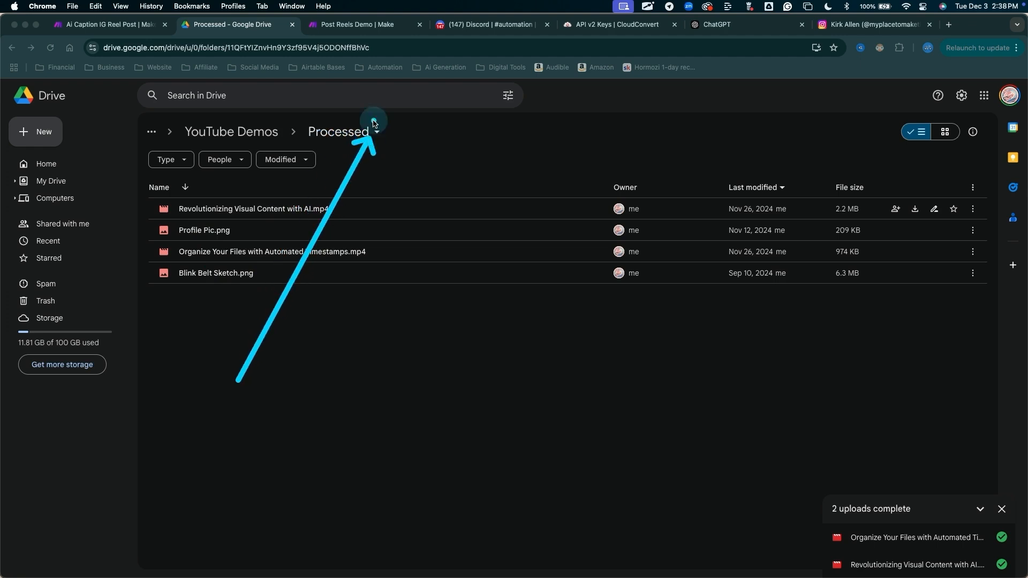
key(Escape)
Return to Make and save the Post Reels Demo scenario
click(373, 24)
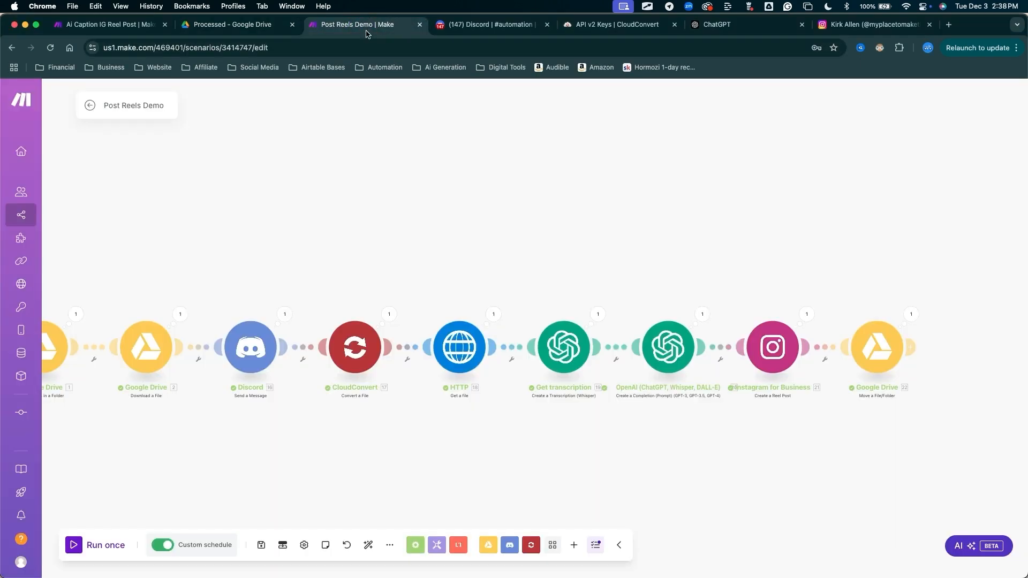
drag(268, 384, 260, 524)
key(Escape)
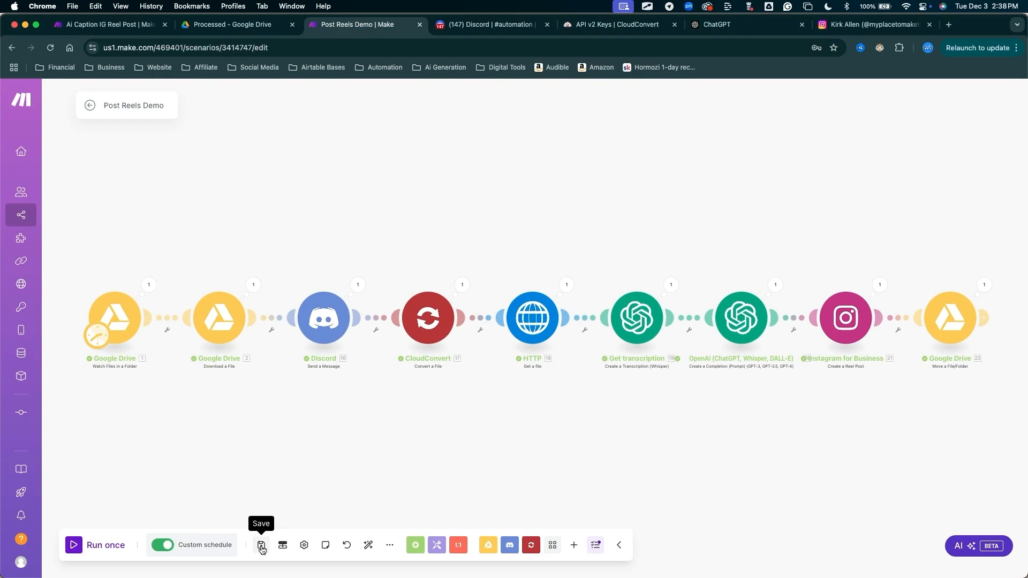